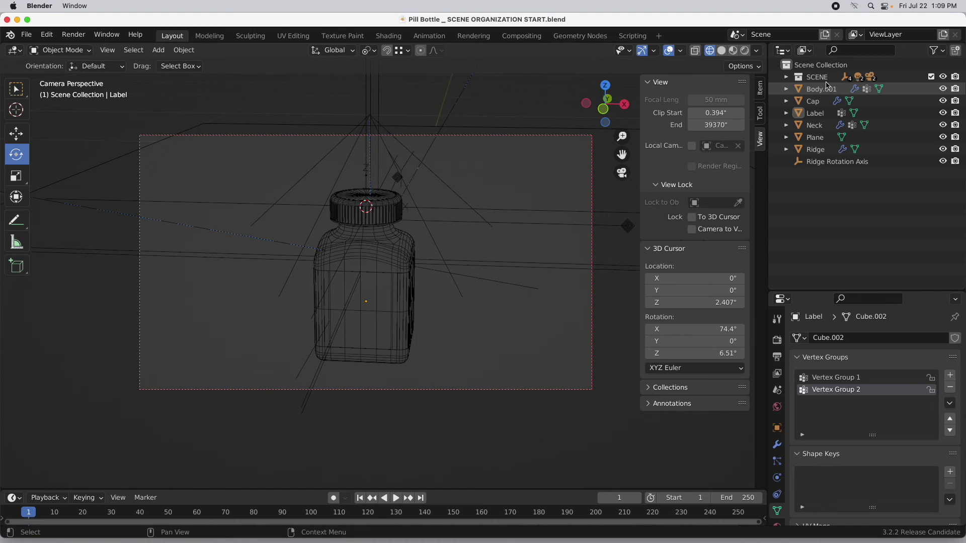
Step: Exclude the SCENE collection from the view layer and snap the 3D cursor to the world origin
{"action": "left_click", "coordinate": [931, 77]}
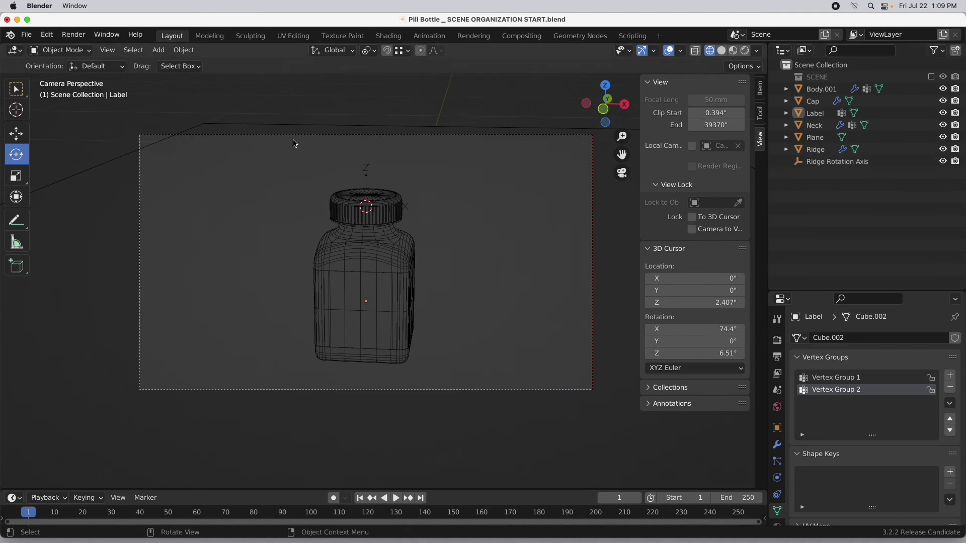
{"action": "key", "text": "shift+s"}
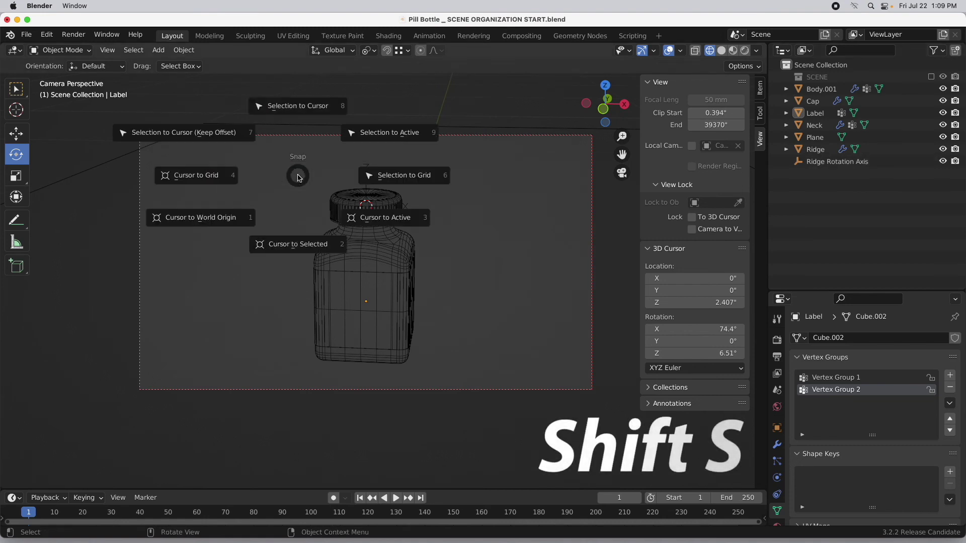
{"action": "left_click", "coordinate": [205, 226]}
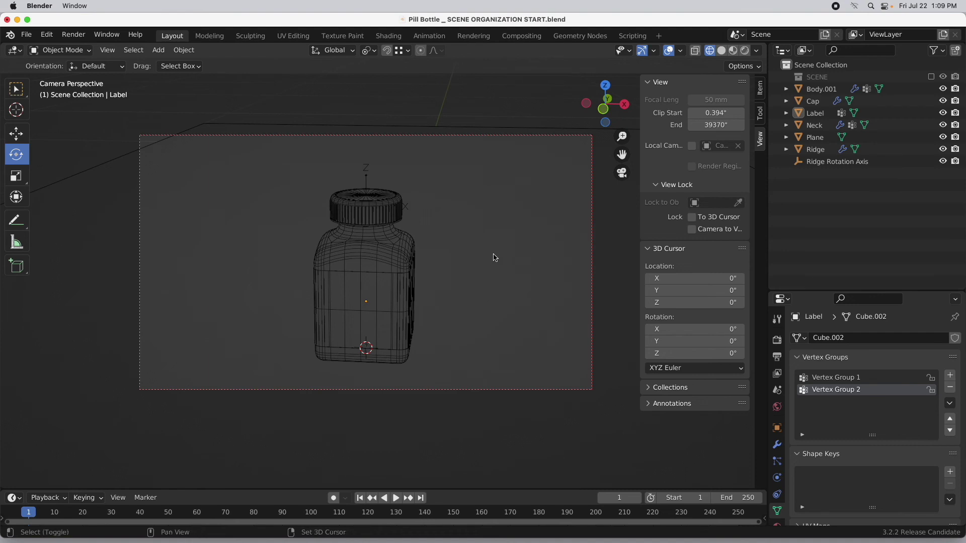
Step: Add a Plain Axes empty at the world origin with a radius of 2 inches
{"action": "key", "text": "shift+a"}
{"action": "mouse_move", "coordinate": [495, 258]}
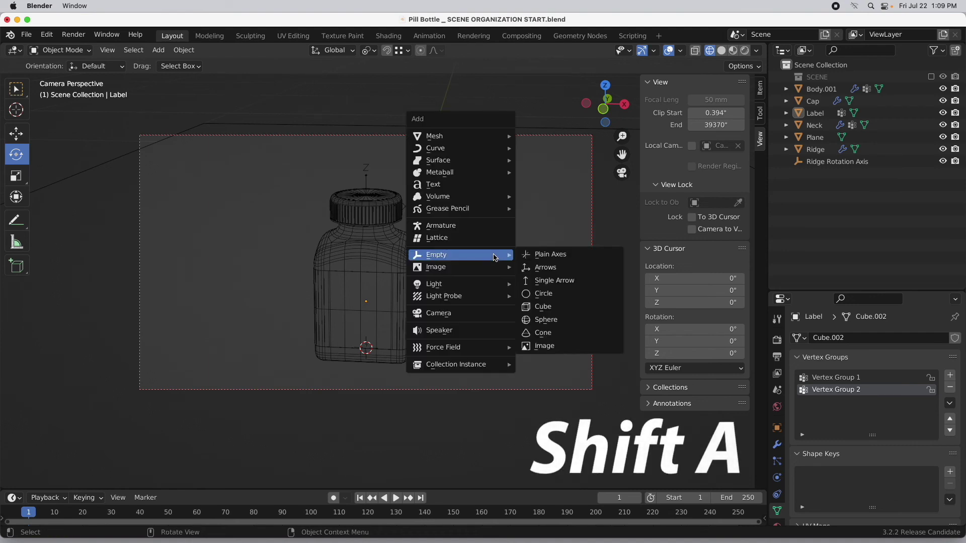
{"action": "left_click", "coordinate": [555, 256]}
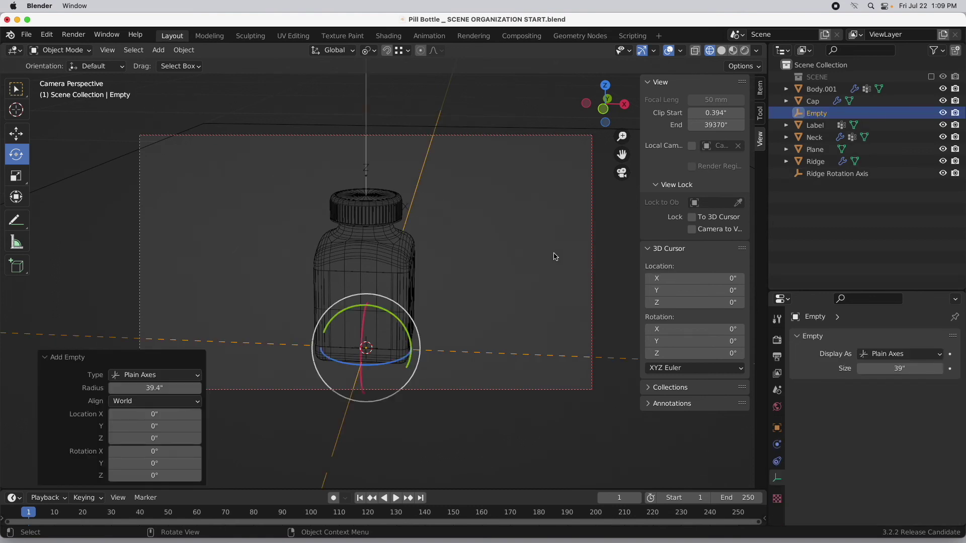
{"action": "left_click", "coordinate": [150, 390]}
{"action": "type", "text": "2"}
{"action": "key", "text": "Return"}
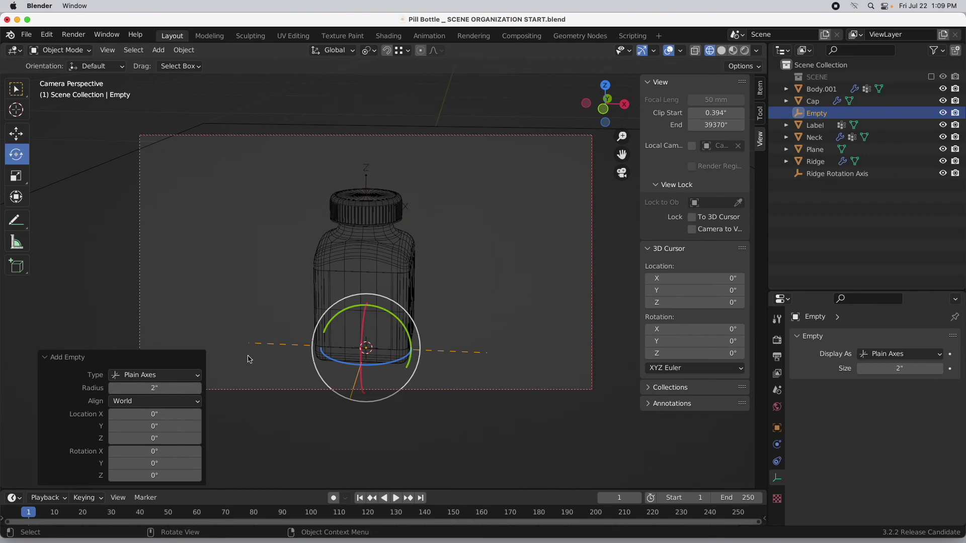
Step: Rename the new empty as PILL BOTTLE and activate the Move tool
{"action": "double_click", "coordinate": [817, 113]}
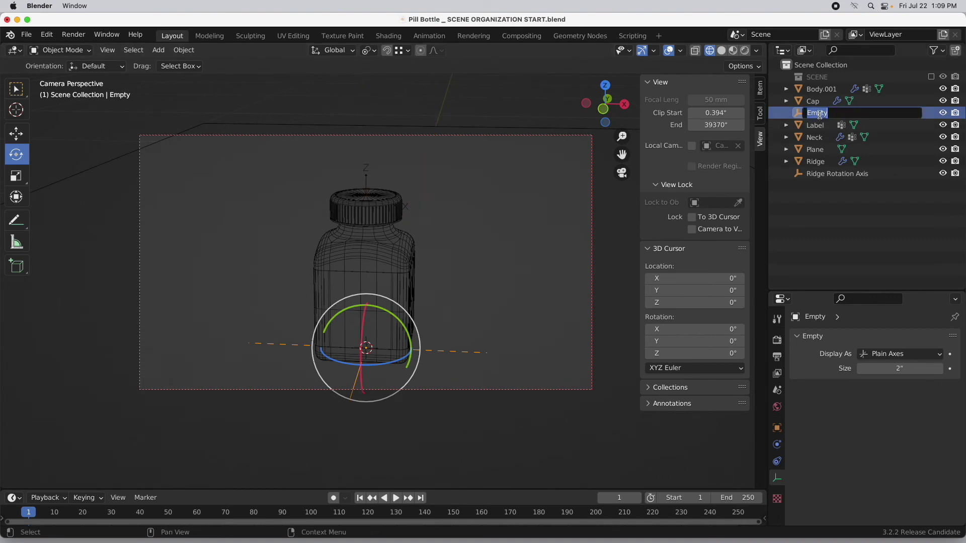
{"action": "type", "text": "PILLBOTTLE"}
{"action": "key", "text": "Return"}
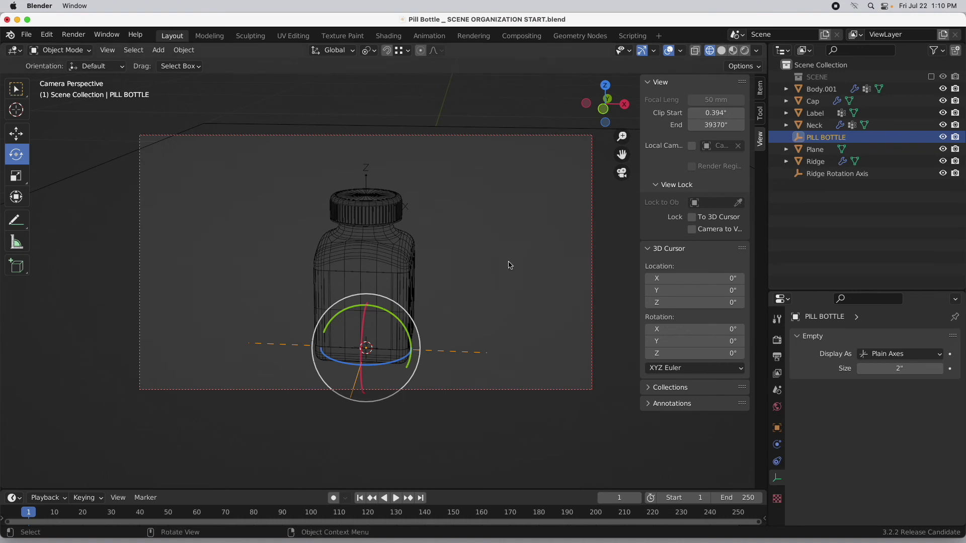
{"action": "left_click", "coordinate": [16, 135]}
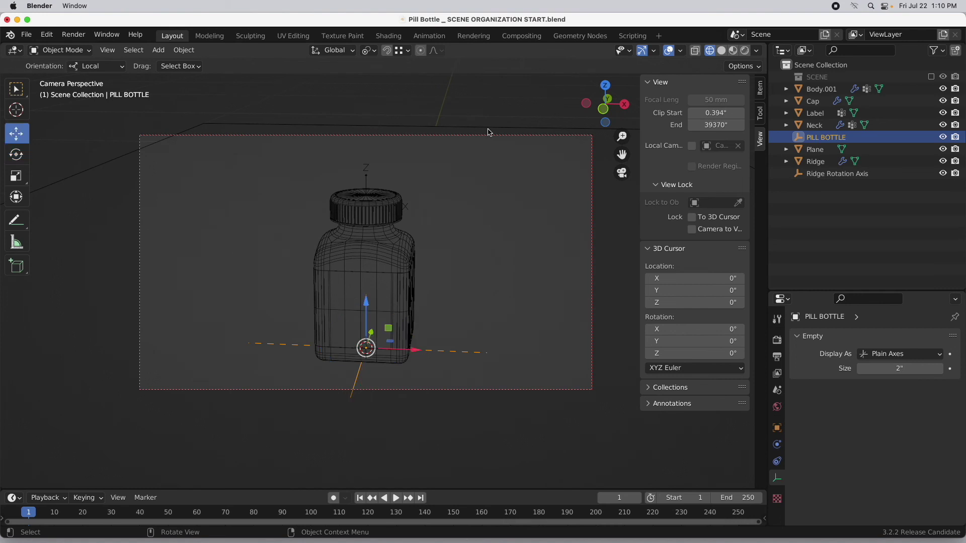
Step: Duplicate the Ridge Rotation Axis empty by copy and paste and rename the copy as CAP
{"action": "left_click", "coordinate": [828, 176]}
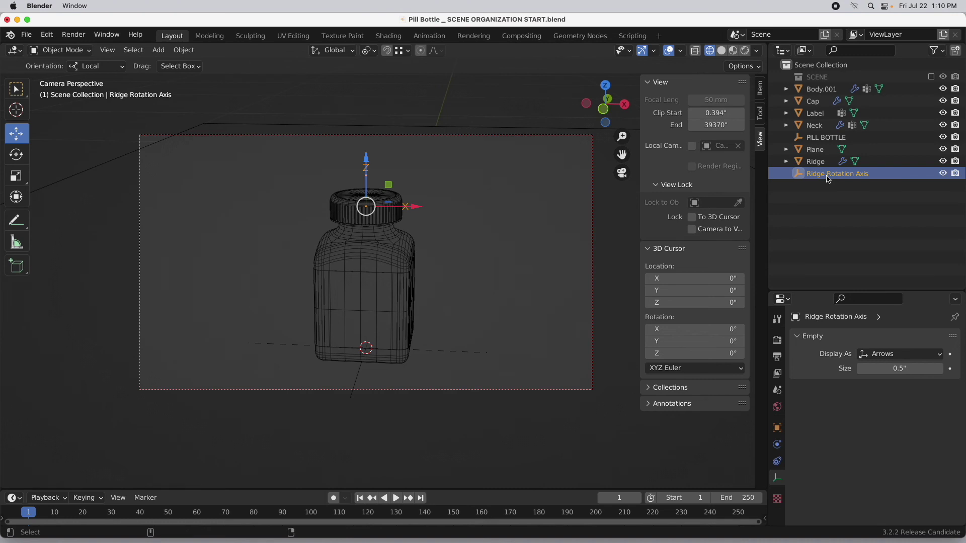
{"action": "key", "text": "ctrl+c"}
{"action": "key", "text": "ctrl+v"}
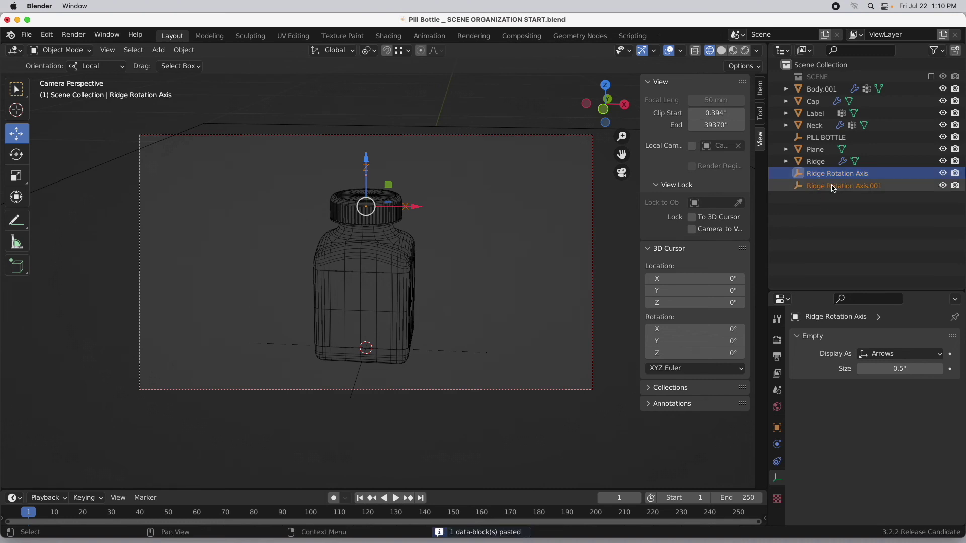
{"action": "double_click", "coordinate": [833, 186]}
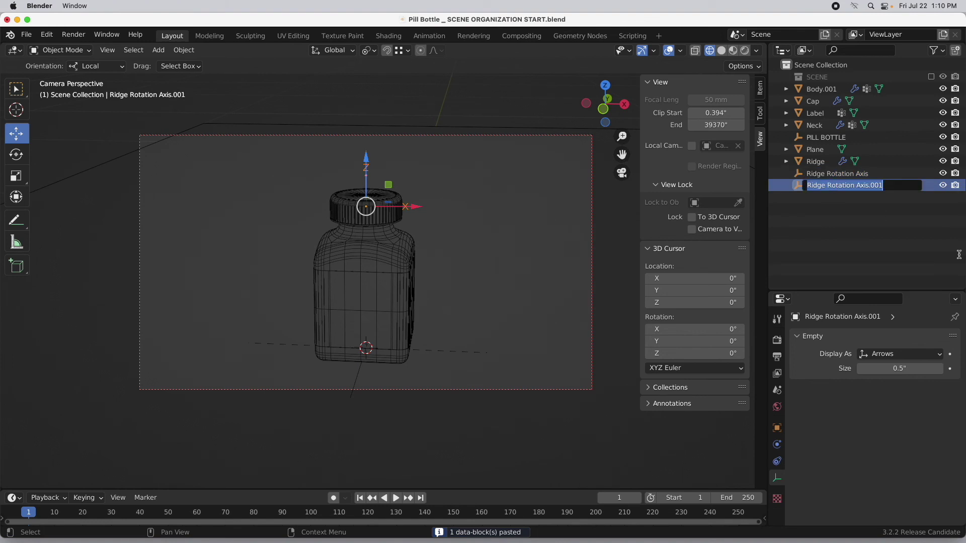
{"action": "type", "text": "CAP"}
{"action": "key", "text": "Return"}
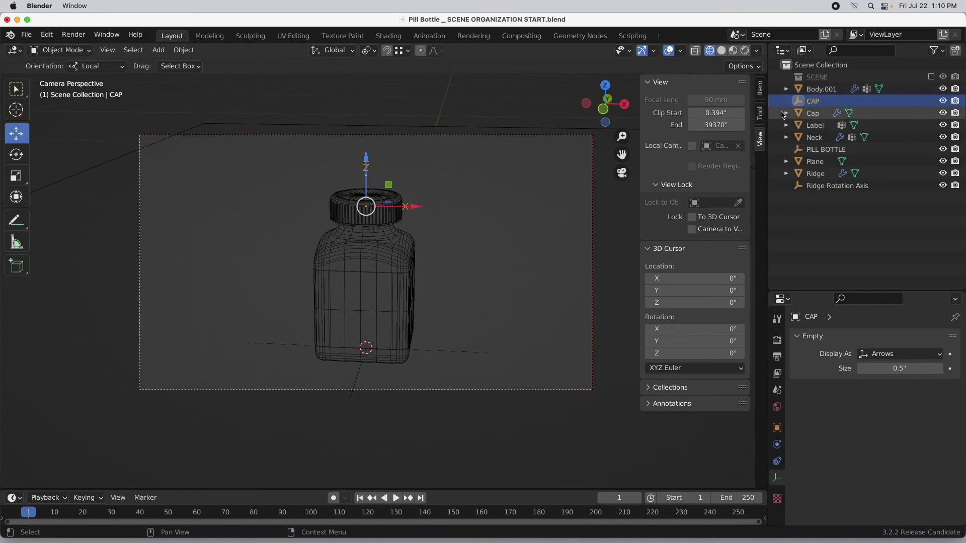
Step: Parent the Cap mesh, the Ridge mesh and the Ridge Rotation Axis empty to the CAP empty
{"action": "left_click", "coordinate": [811, 113]}
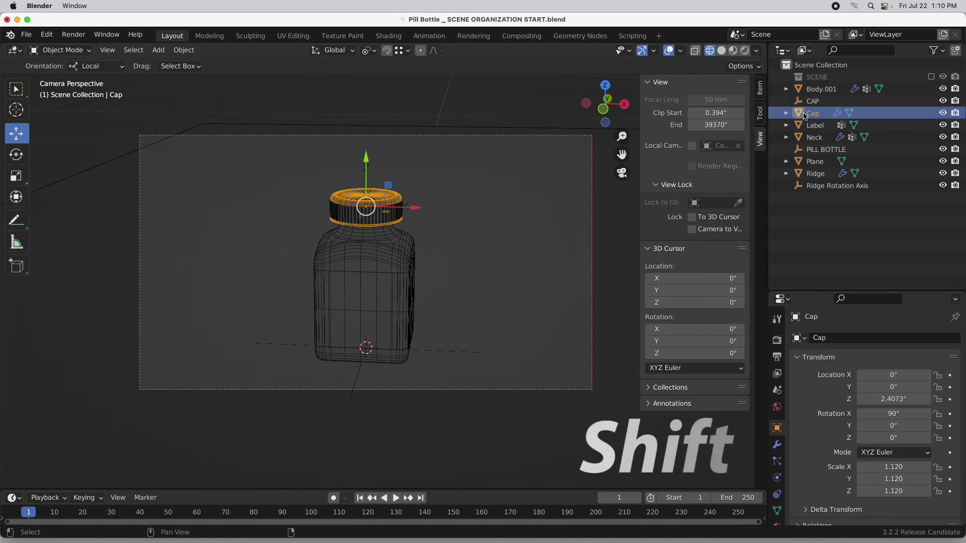
{"action": "mouse_move", "coordinate": [805, 117]}
{"action": "left_mouse_down", "text": "shift"}
{"action": "mouse_move", "coordinate": [821, 121]}
{"action": "mouse_move", "coordinate": [816, 101]}
{"action": "left_mouse_up", "text": "shift"}
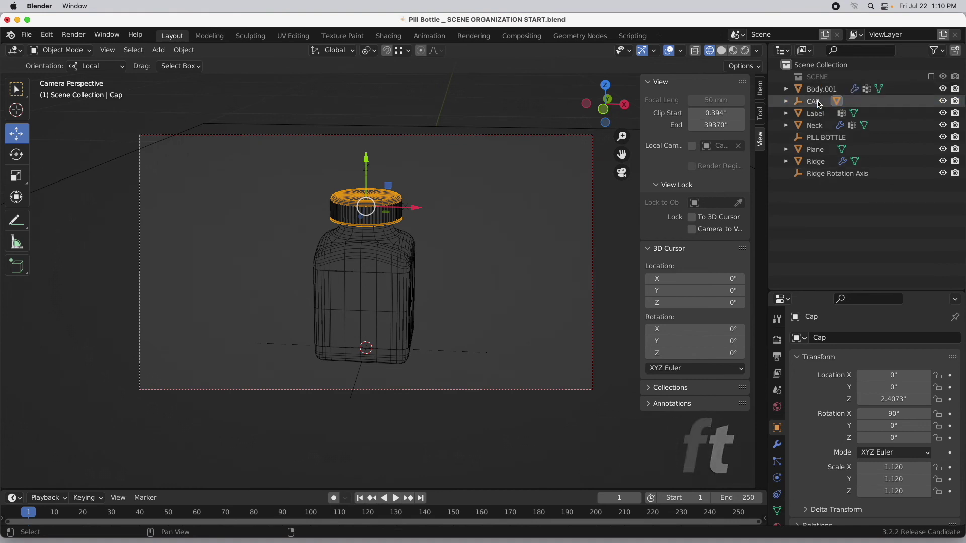
{"action": "left_click", "coordinate": [820, 174]}
{"action": "left_click", "coordinate": [816, 162], "text": "shift"}
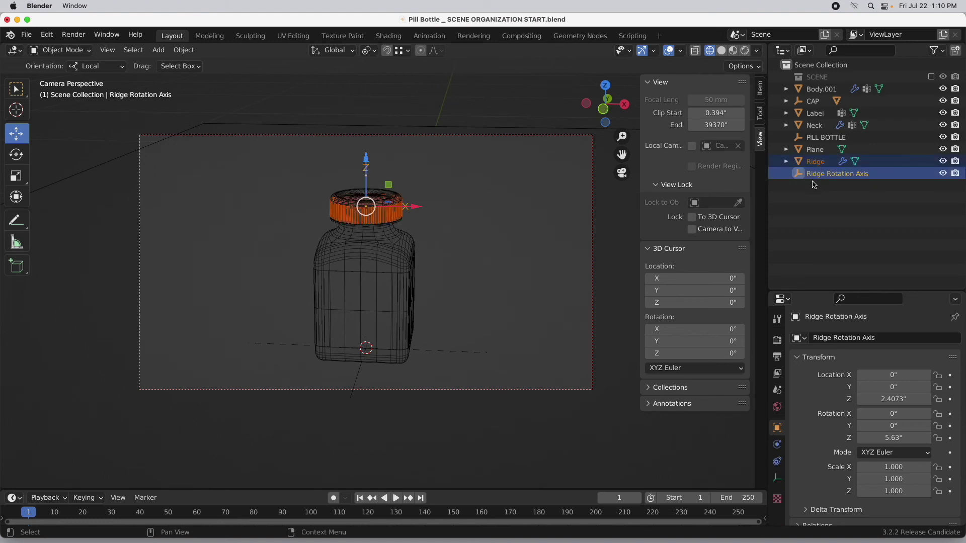
{"action": "left_click", "coordinate": [787, 101]}
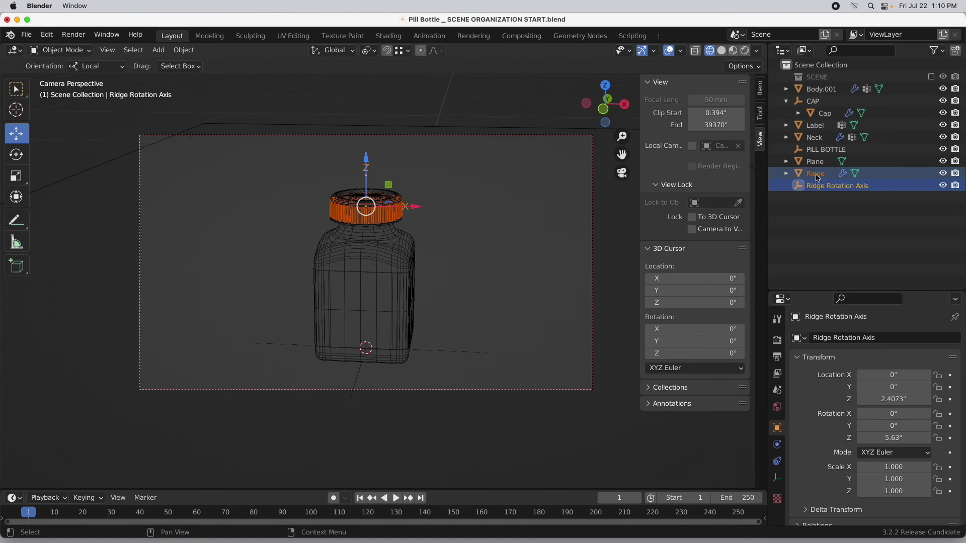
{"action": "left_click_drag", "start_coordinate": [818, 178], "coordinate": [817, 101]}
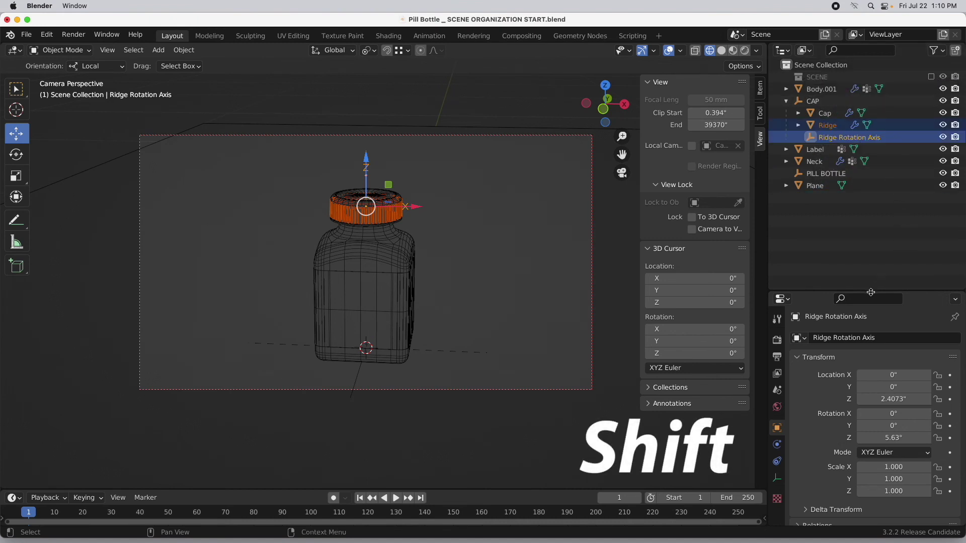
Step: Set the CAP empty's display size to 2 inches
{"action": "left_click", "coordinate": [814, 101]}
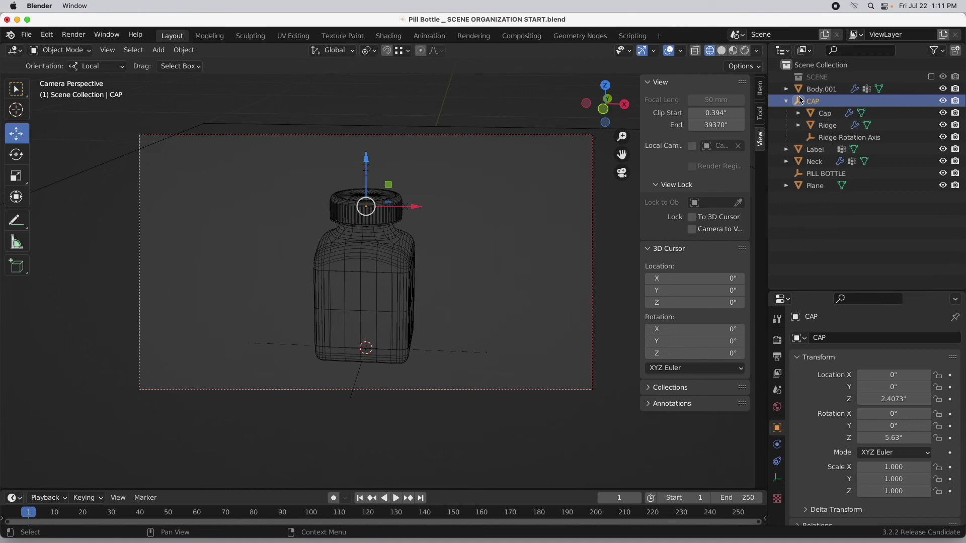
{"action": "left_click", "coordinate": [778, 478]}
{"action": "left_click", "coordinate": [917, 369]}
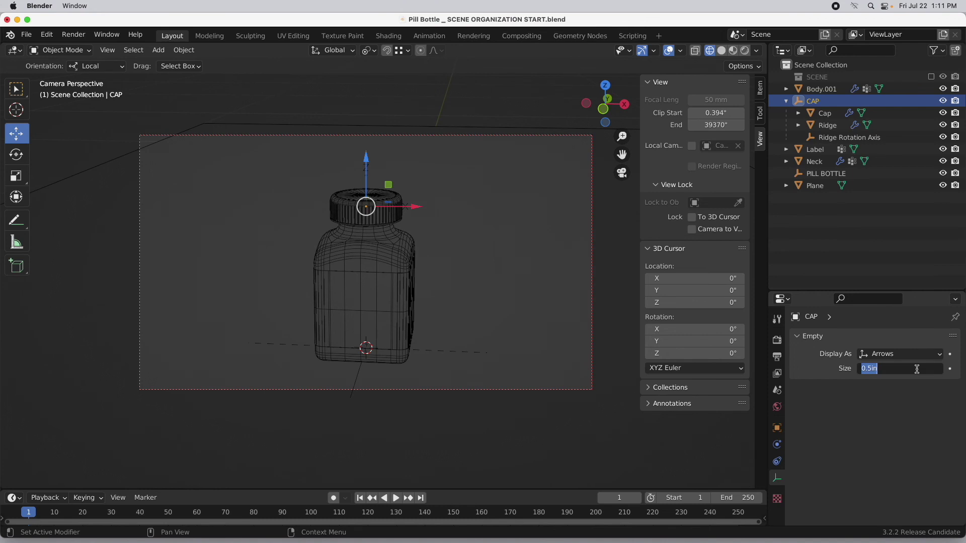
{"action": "type", "text": "2"}
{"action": "key", "text": "Return"}
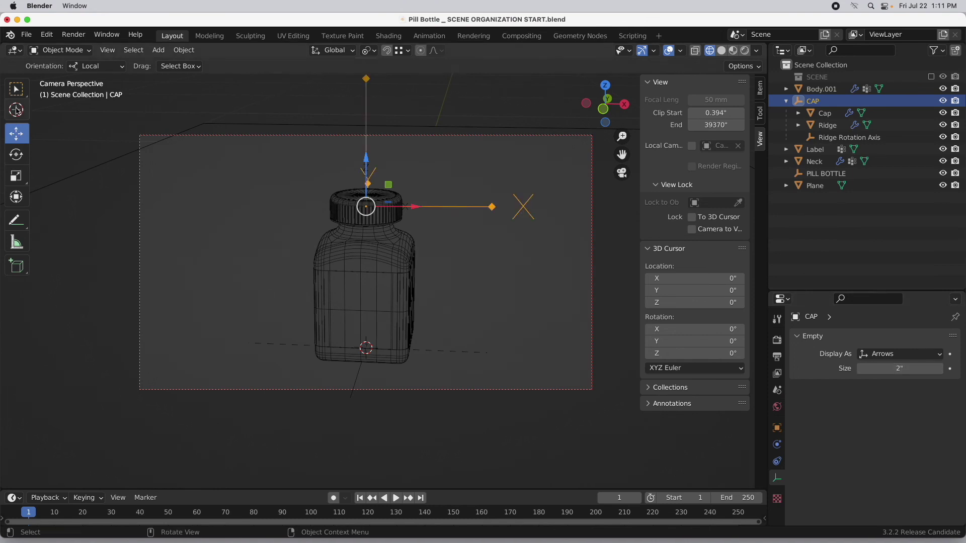
Step: Test the cap hierarchy by moving the CAP empty about -1.11 inches along X, and undo the move
{"action": "left_click", "coordinate": [269, 338]}
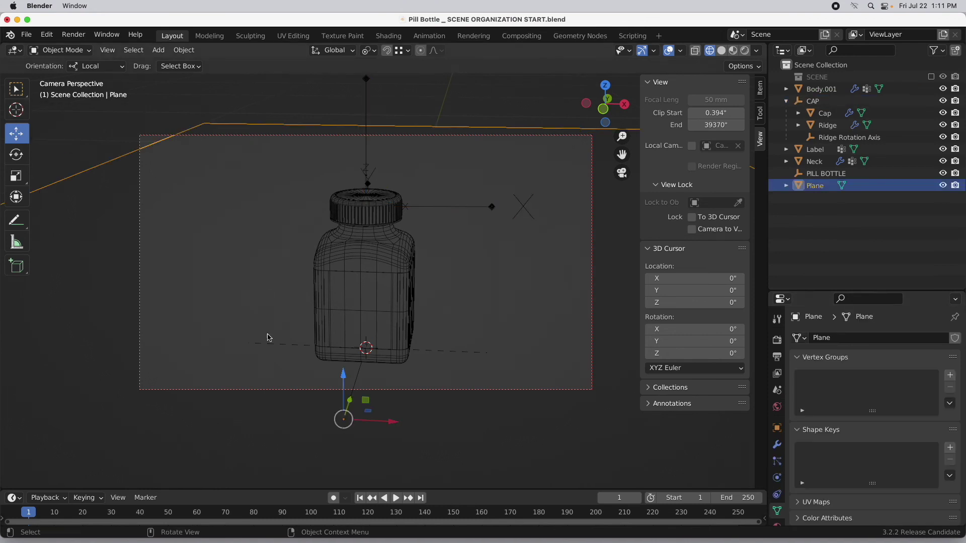
{"action": "left_click", "coordinate": [436, 210]}
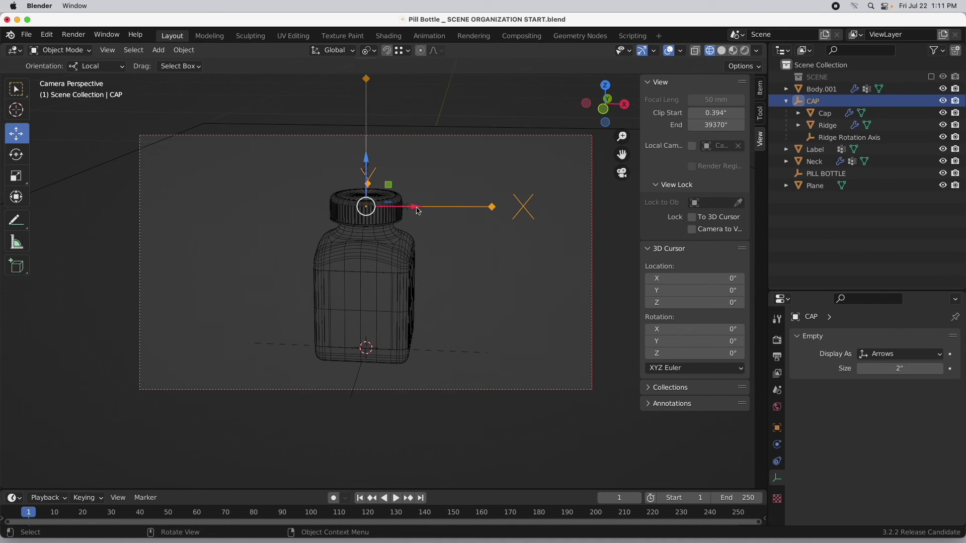
{"action": "left_click_drag", "start_coordinate": [431, 210], "coordinate": [348, 211]}
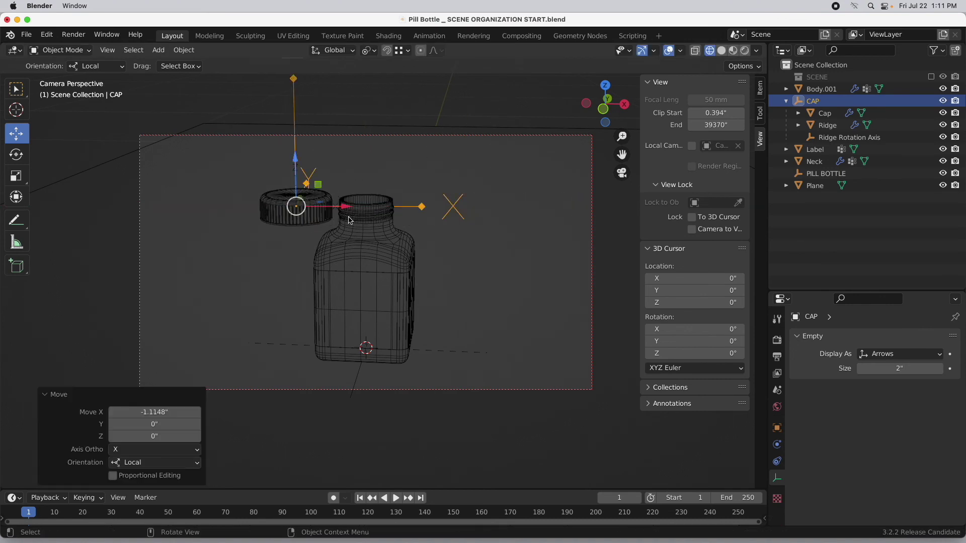
{"action": "key", "text": "super+z"}
{"action": "left_click", "coordinate": [332, 174]}
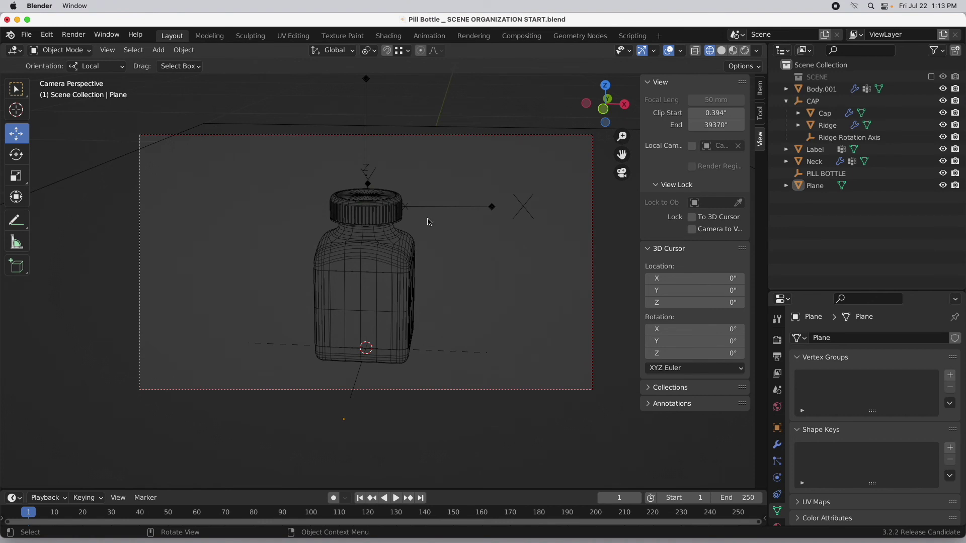
Step: Select the Cap mesh's parent with Select Grouped, test-move it about 1 inch in X and 0.5 inch in Y, and undo the move
{"action": "middle_click_drag", "start_coordinate": [477, 248], "coordinate": [498, 254]}
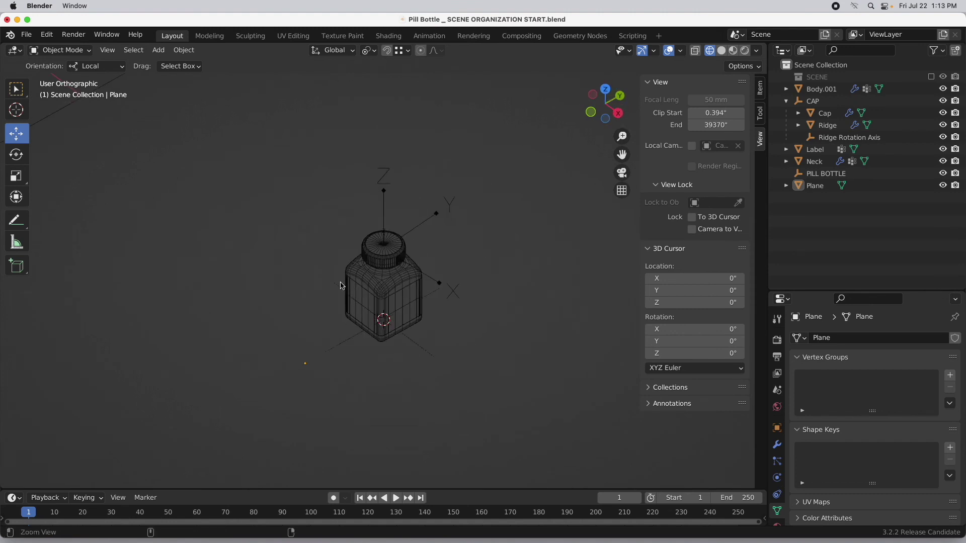
{"action": "scroll", "coordinate": [483, 237], "scroll_direction": "up", "scroll_amount": 5}
{"action": "middle_click_drag", "start_coordinate": [467, 214], "coordinate": [464, 272], "text": "shift"}
{"action": "scroll", "coordinate": [477, 228], "scroll_direction": "up", "scroll_amount": 2}
{"action": "middle_click_drag", "start_coordinate": [483, 221], "coordinate": [478, 247], "text": "shift"}
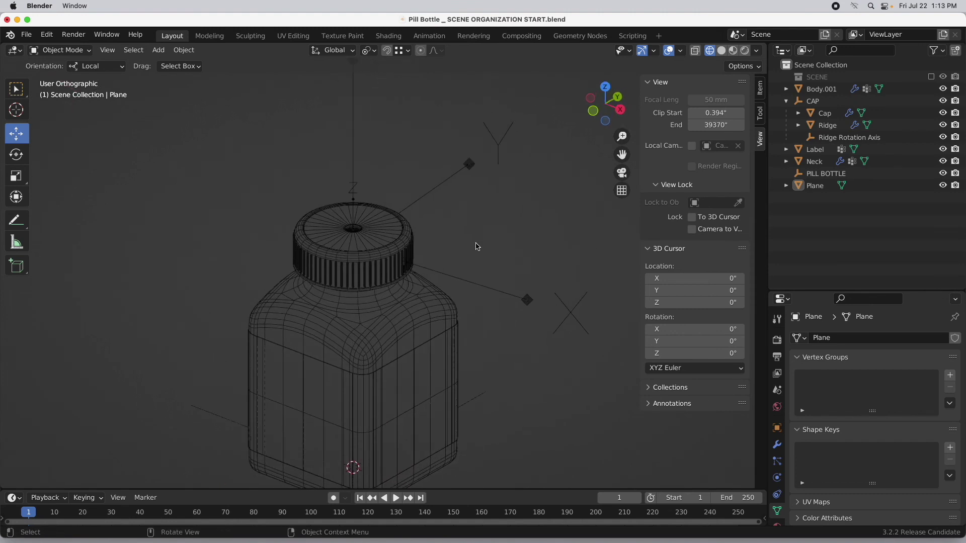
{"action": "left_click", "coordinate": [399, 241]}
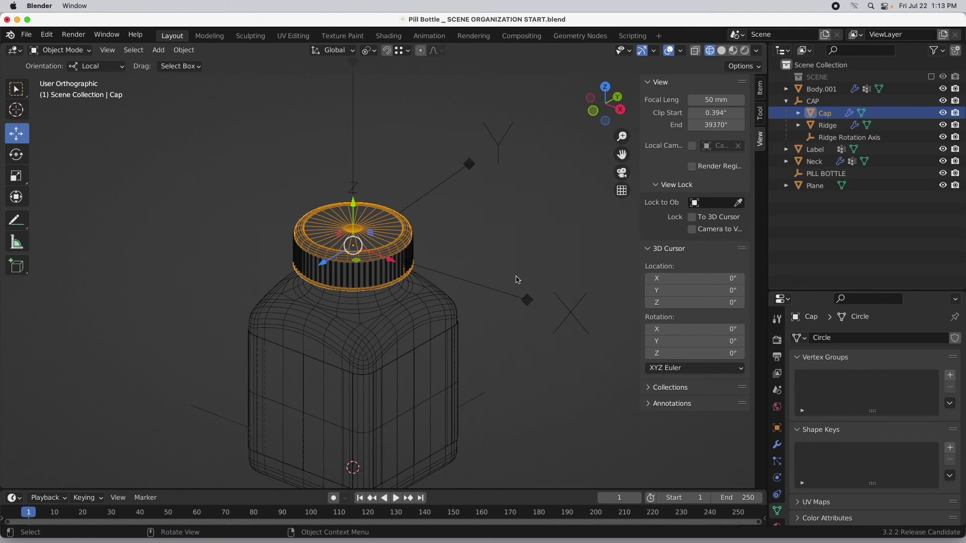
{"action": "key", "text": "shift+g"}
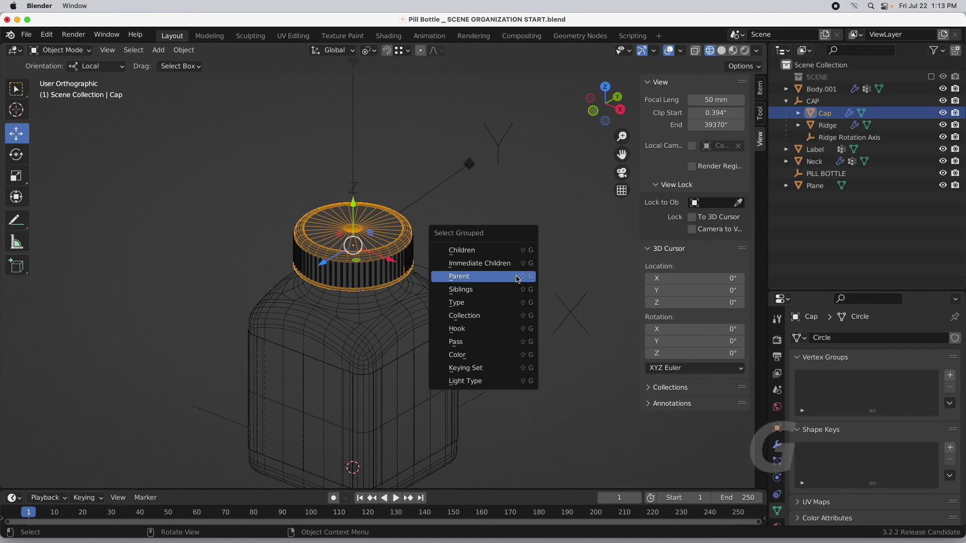
{"action": "left_click", "coordinate": [486, 280]}
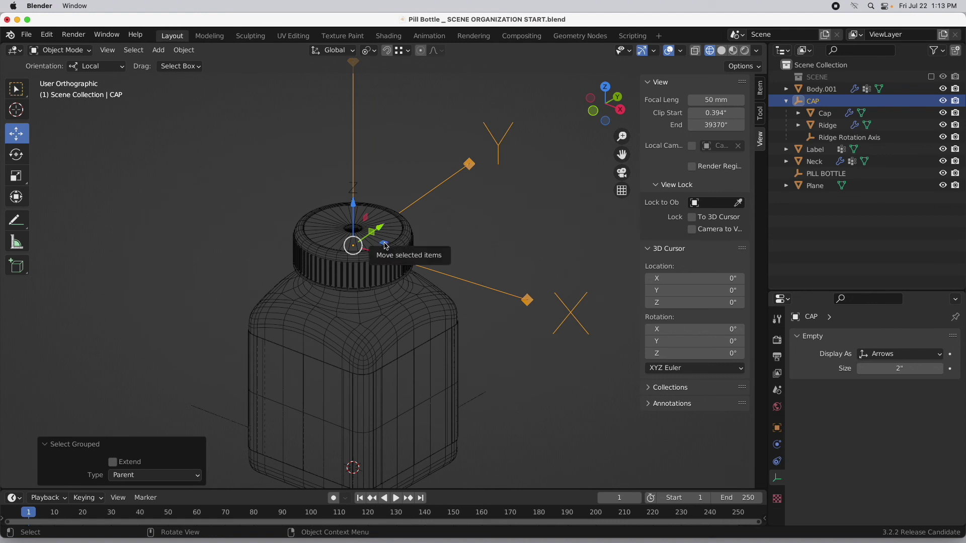
{"action": "left_click_drag", "start_coordinate": [386, 246], "coordinate": [506, 253]}
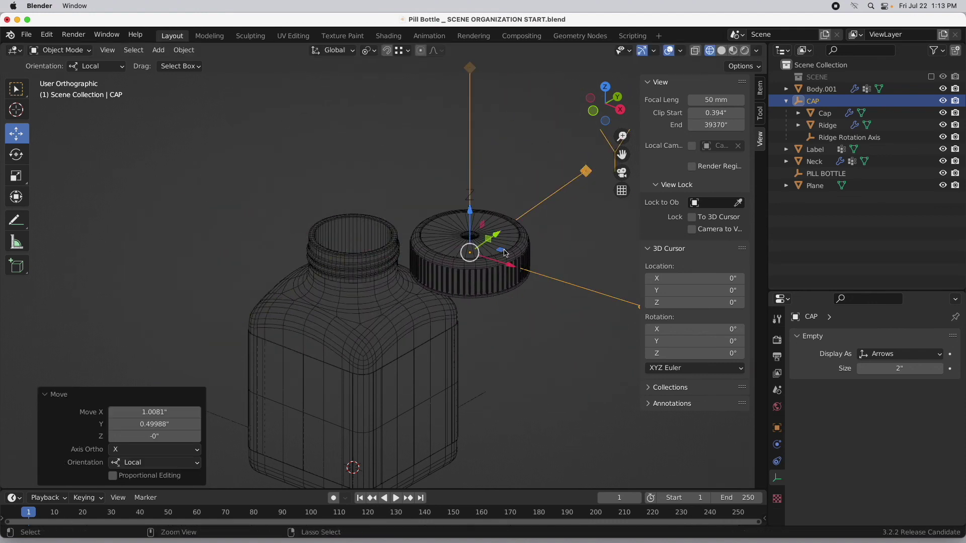
{"action": "key", "text": "super+z"}
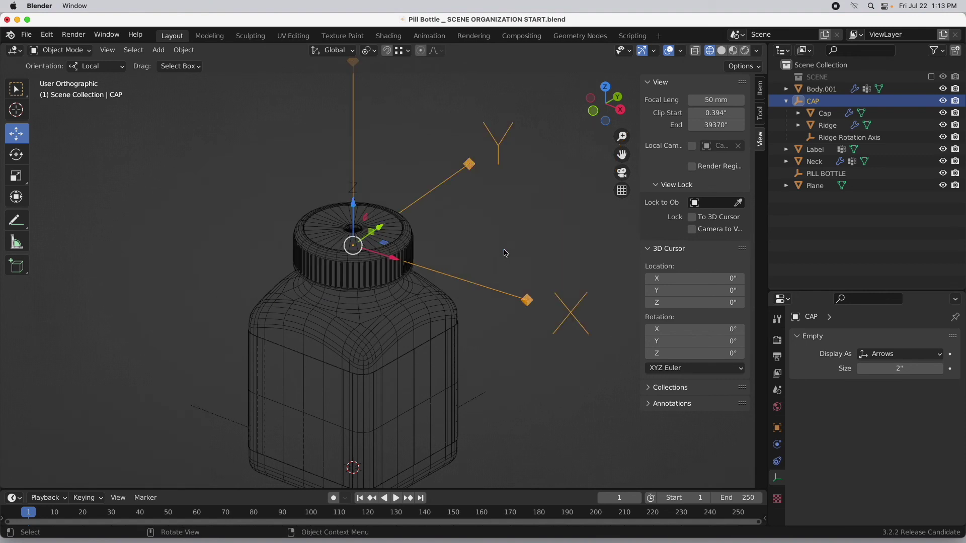
Step: Collapse the CAP hierarchy and parent the CAP empty to the PILL BOTTLE empty
{"action": "left_click", "coordinate": [787, 103]}
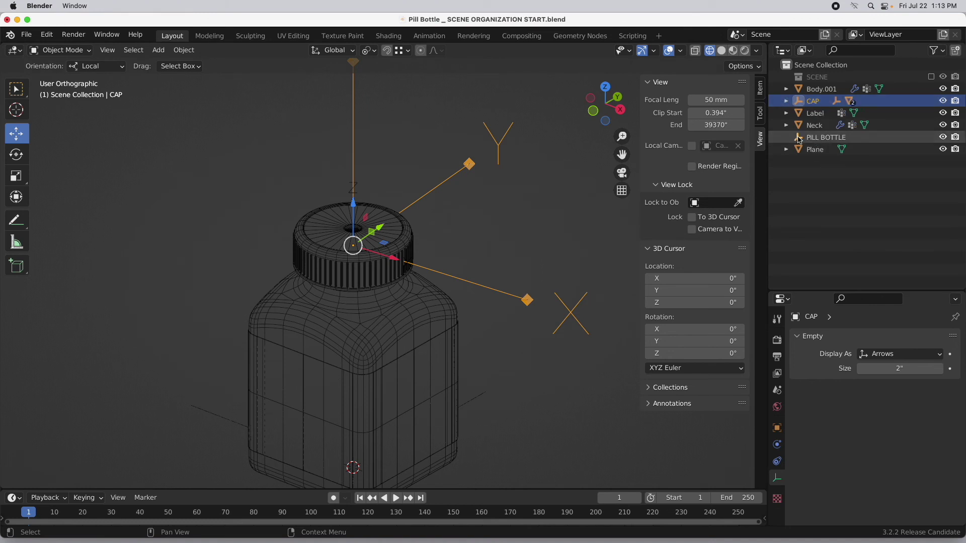
{"action": "left_click", "coordinate": [830, 138]}
{"action": "left_click", "coordinate": [808, 102]}
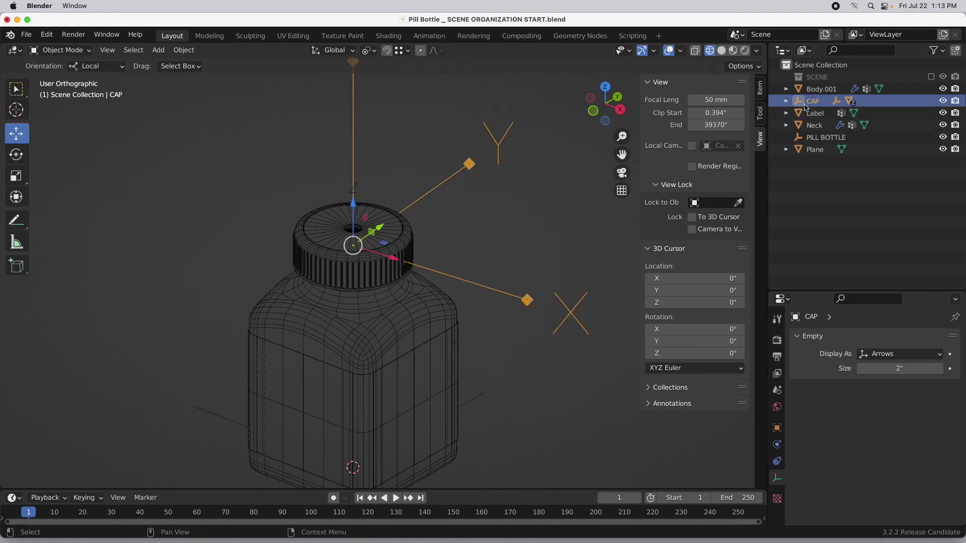
{"action": "left_click_drag", "start_coordinate": [815, 104], "coordinate": [826, 137]}
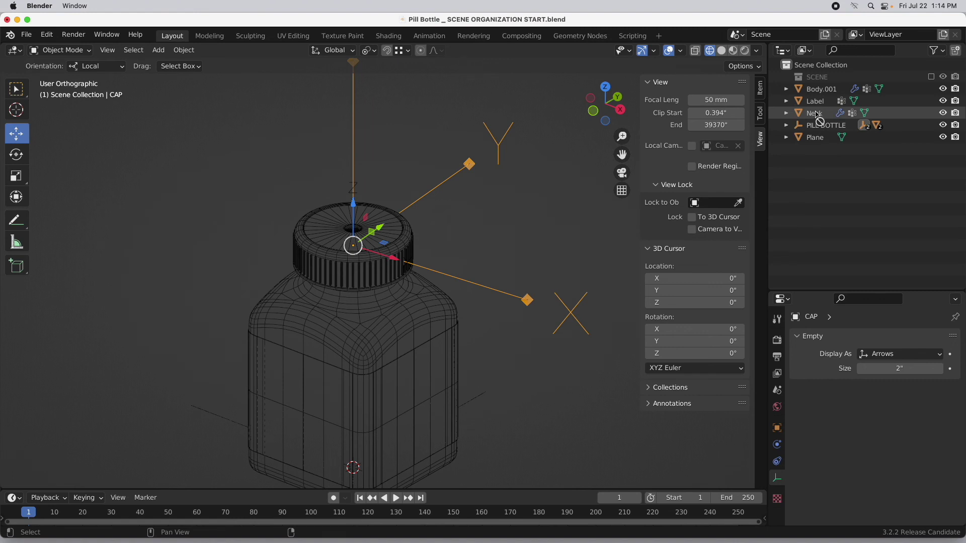
Step: Parent the Label, Neck and Body.001 objects to the PILL BOTTLE empty and expand its hierarchy
{"action": "mouse_move", "coordinate": [818, 118]}
{"action": "left_mouse_down"}
{"action": "mouse_move", "coordinate": [826, 126]}
{"action": "mouse_move", "coordinate": [818, 107]}
{"action": "mouse_move", "coordinate": [823, 114]}
{"action": "left_mouse_up"}
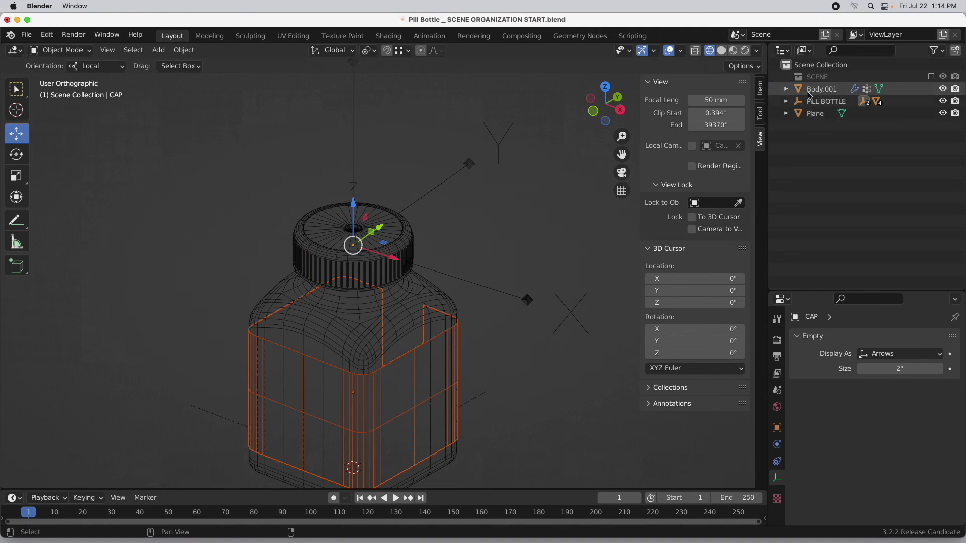
{"action": "left_click_drag", "start_coordinate": [812, 92], "coordinate": [819, 103]}
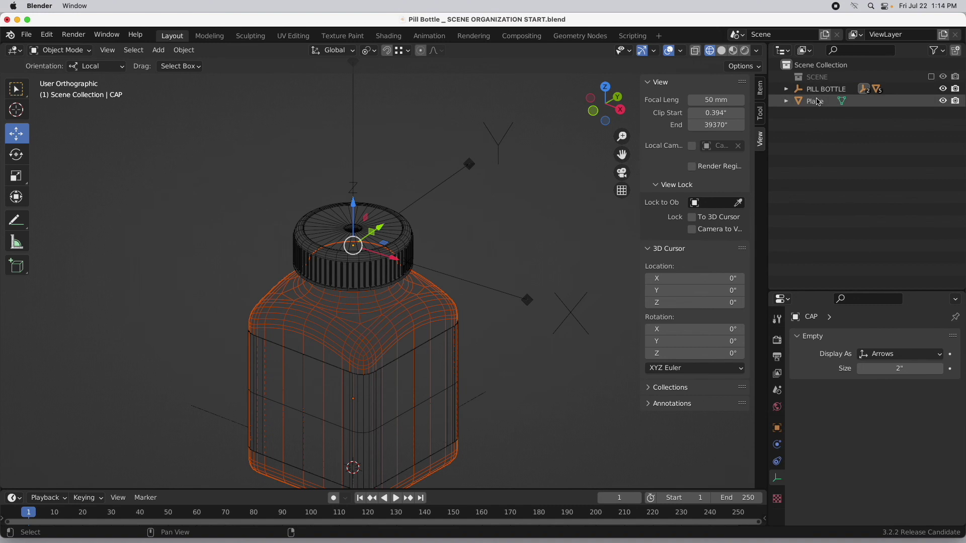
{"action": "left_click", "coordinate": [787, 91]}
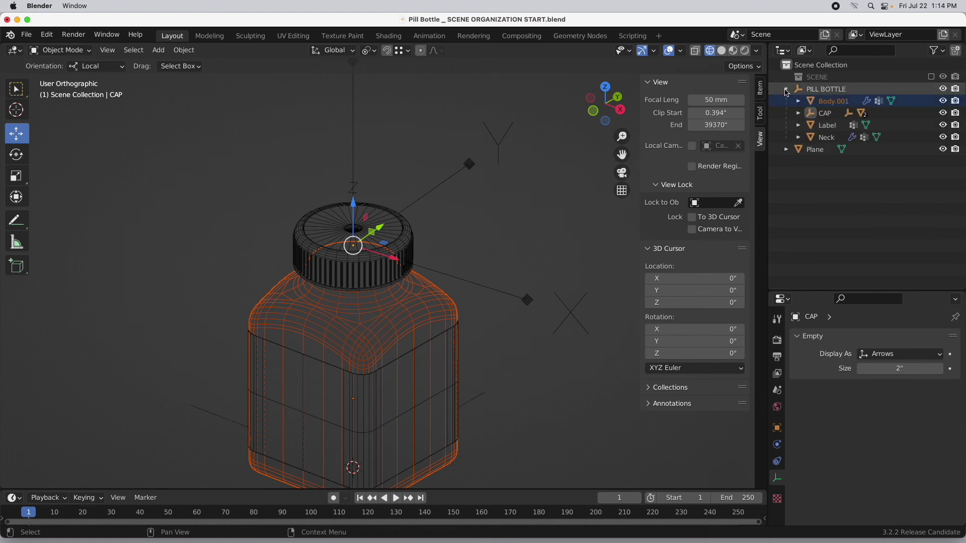
Step: Select the PILL BOTTLE empty together with its entire hierarchy of children
{"action": "left_click", "coordinate": [838, 93]}
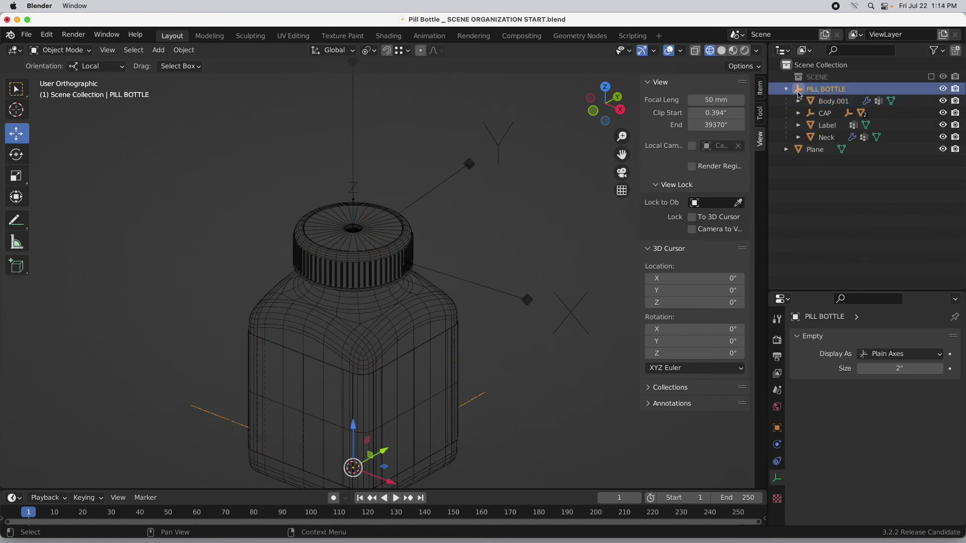
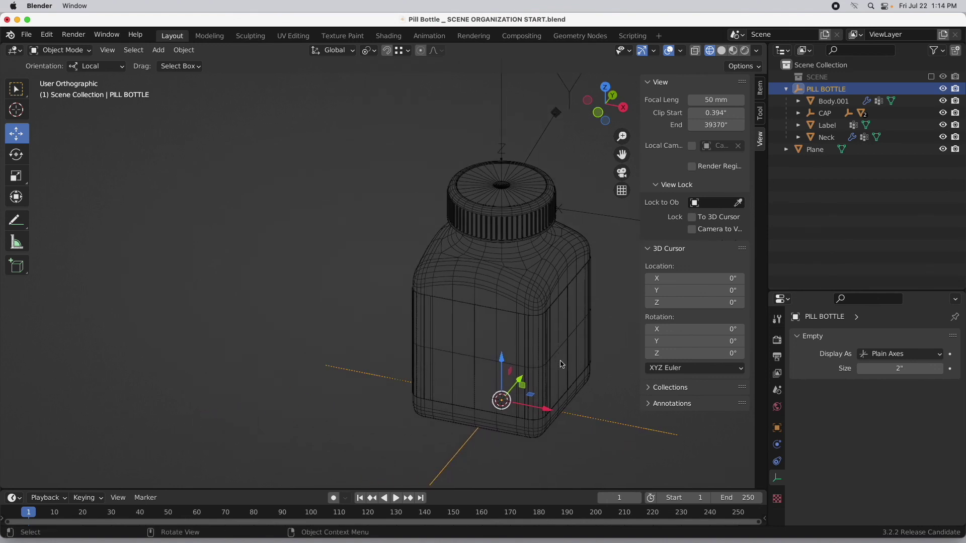
{"action": "right_click", "coordinate": [829, 90]}
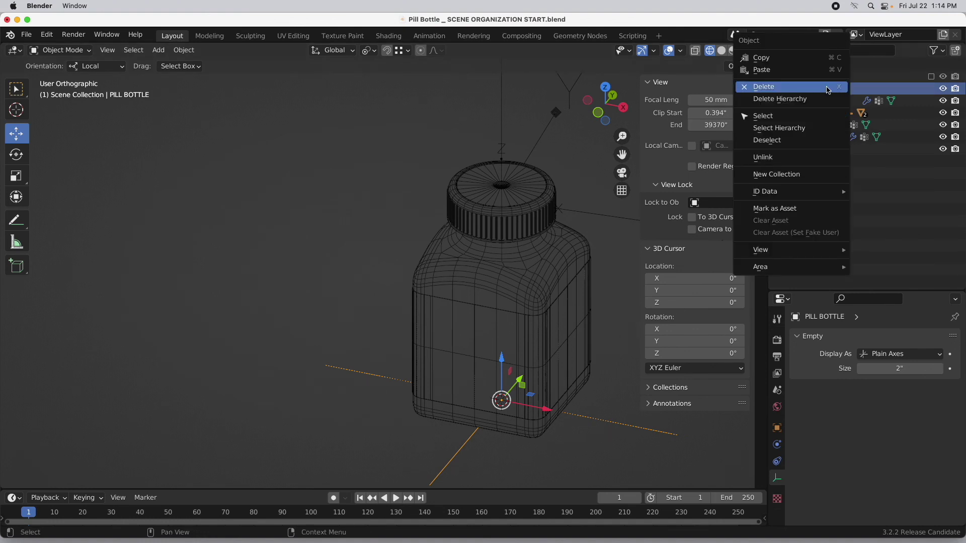
{"action": "left_click", "coordinate": [823, 128]}
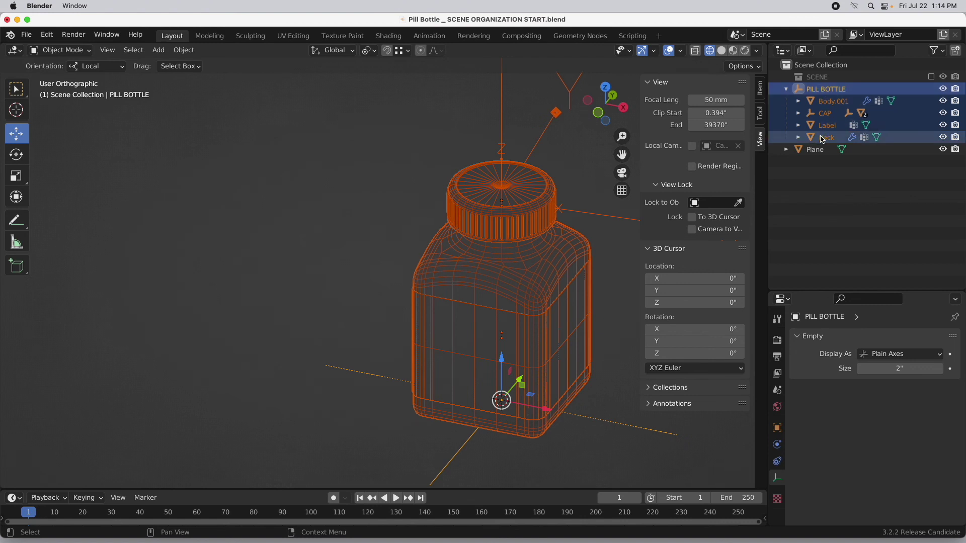
{"action": "right_click", "coordinate": [830, 91]}
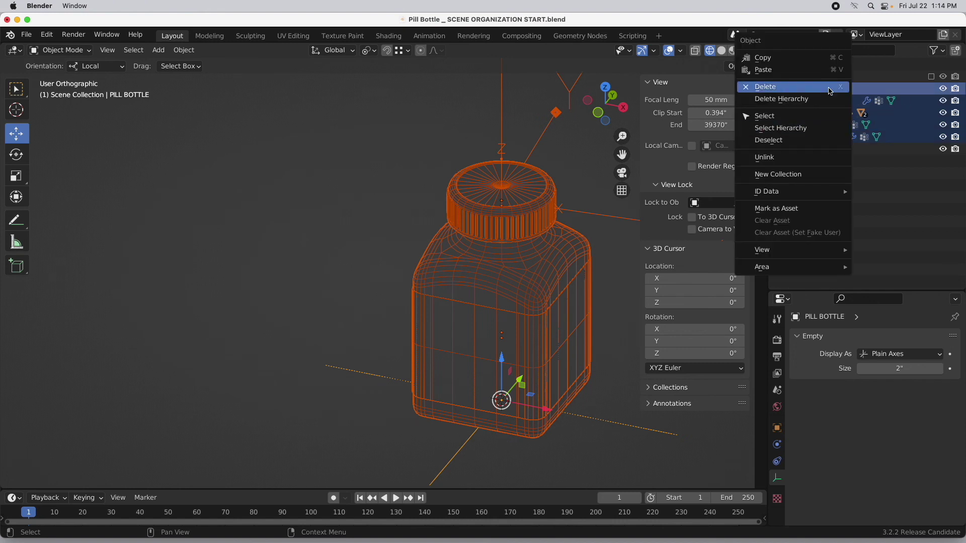
{"action": "left_click", "coordinate": [821, 129]}
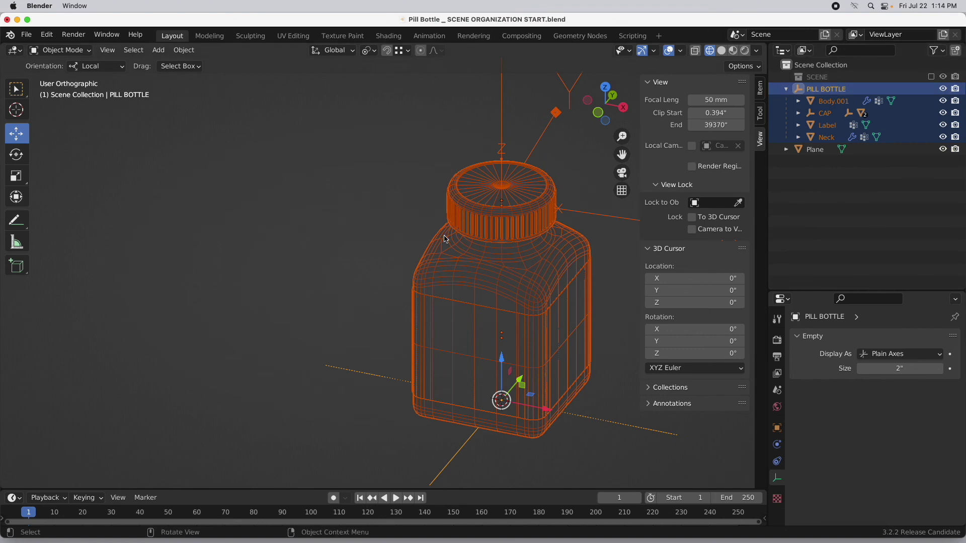
Step: Make a linked duplicate of the selected bottle hierarchy and move it about -2.39 inches in local X and 0.67 inch in Y
{"action": "left_click", "coordinate": [180, 52]}
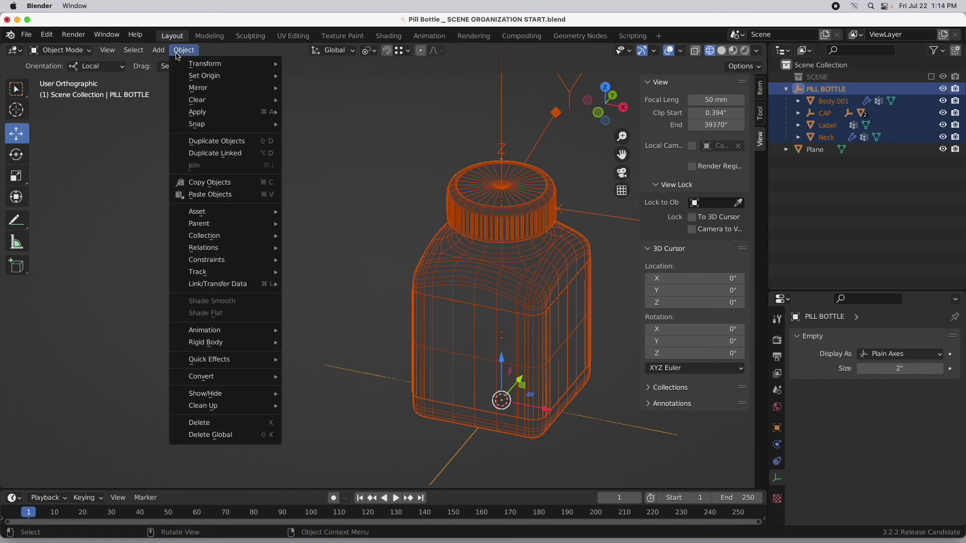
{"action": "left_click", "coordinate": [217, 153]}
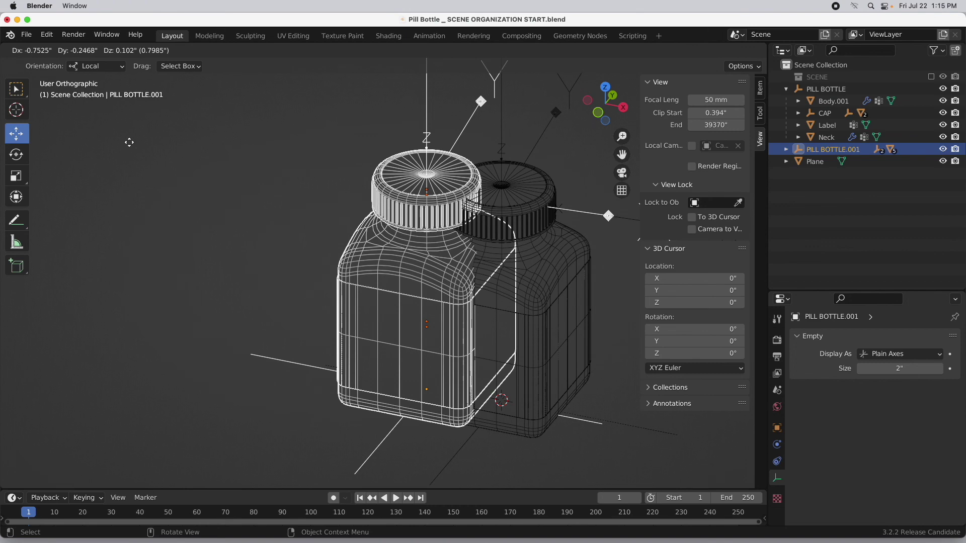
{"action": "right_click", "coordinate": [129, 142]}
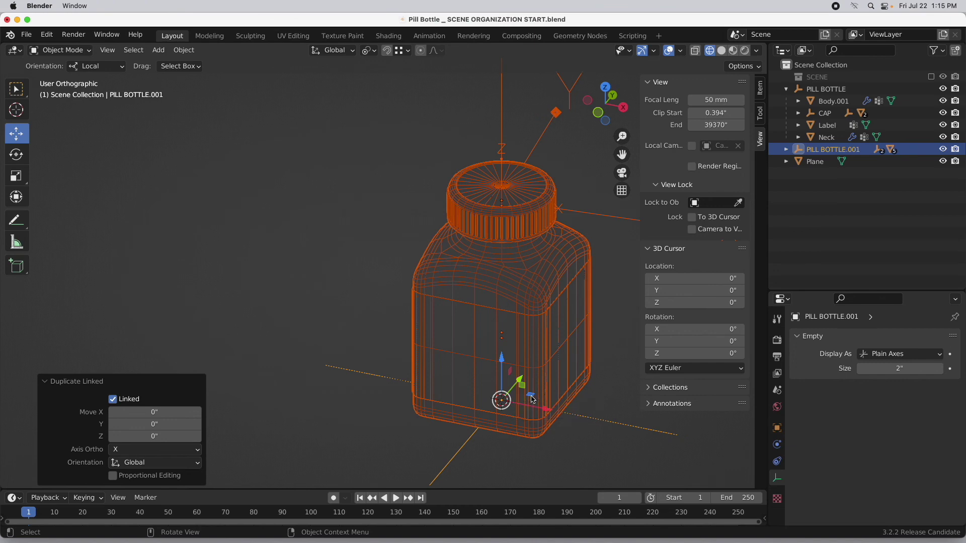
{"action": "left_click_drag", "start_coordinate": [531, 399], "coordinate": [344, 329]}
Step: View both bottles through the camera in rendered shading with the SCENE collection enabled
{"action": "middle_click_drag", "start_coordinate": [372, 427], "coordinate": [347, 410]}
{"action": "left_click", "coordinate": [623, 172]}
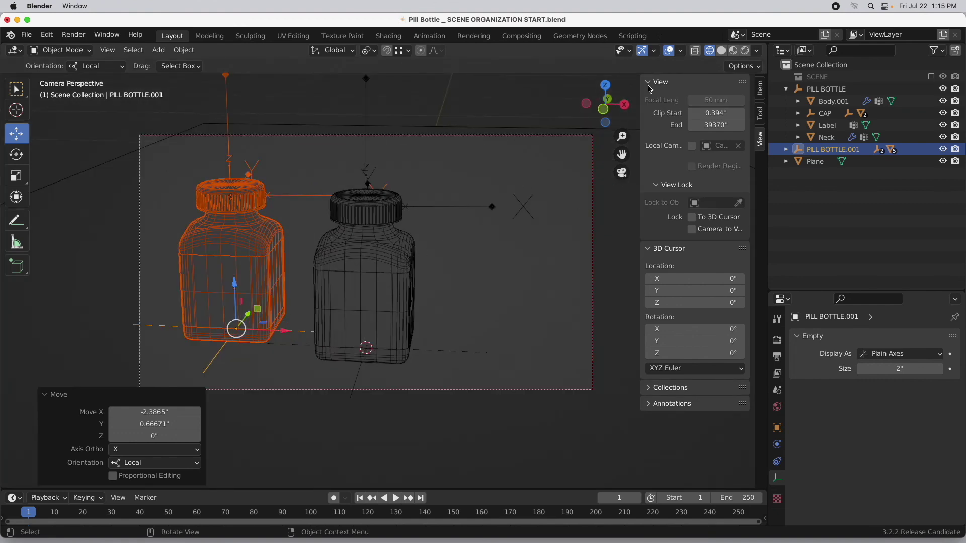
{"action": "left_click", "coordinate": [745, 50]}
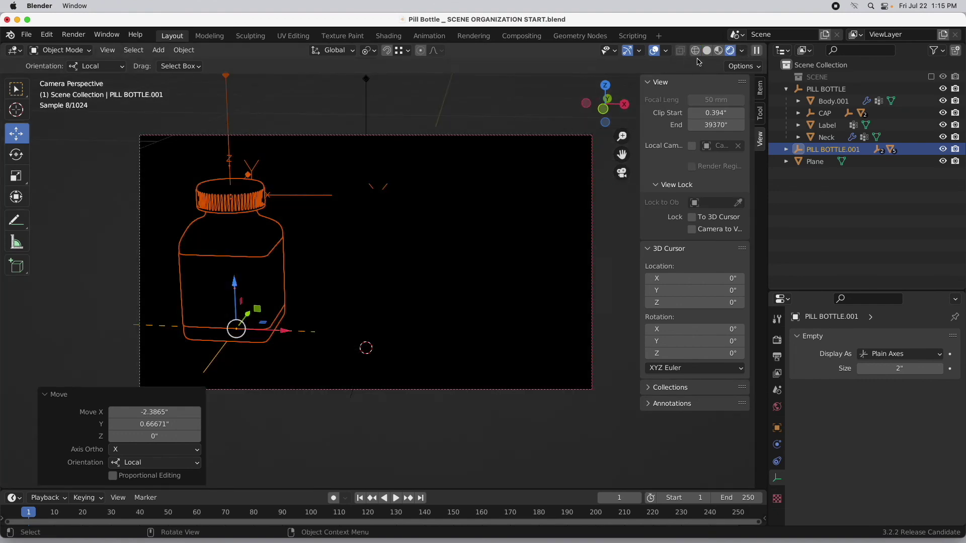
{"action": "left_click", "coordinate": [931, 76]}
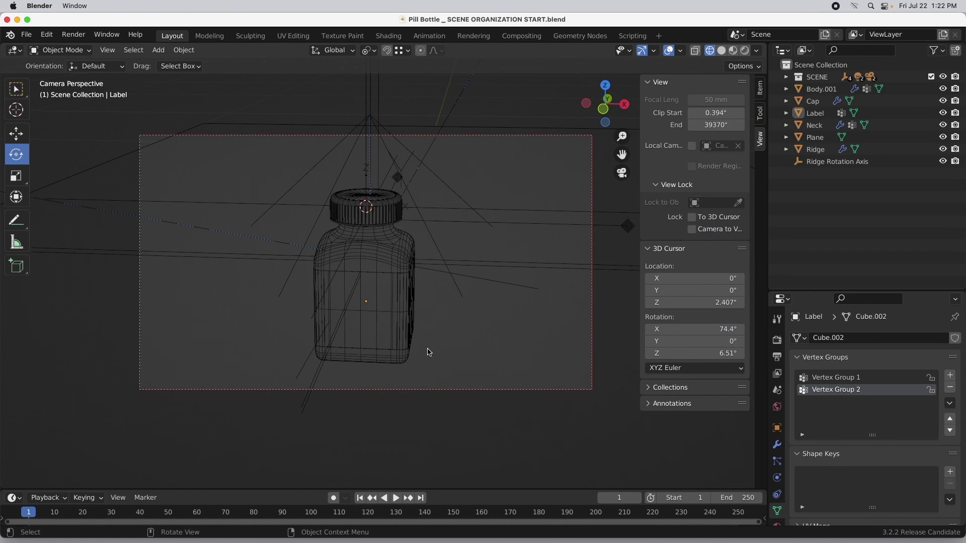
Step: Add two new collections directly under the Scene Collection
{"action": "left_click", "coordinate": [806, 64]}
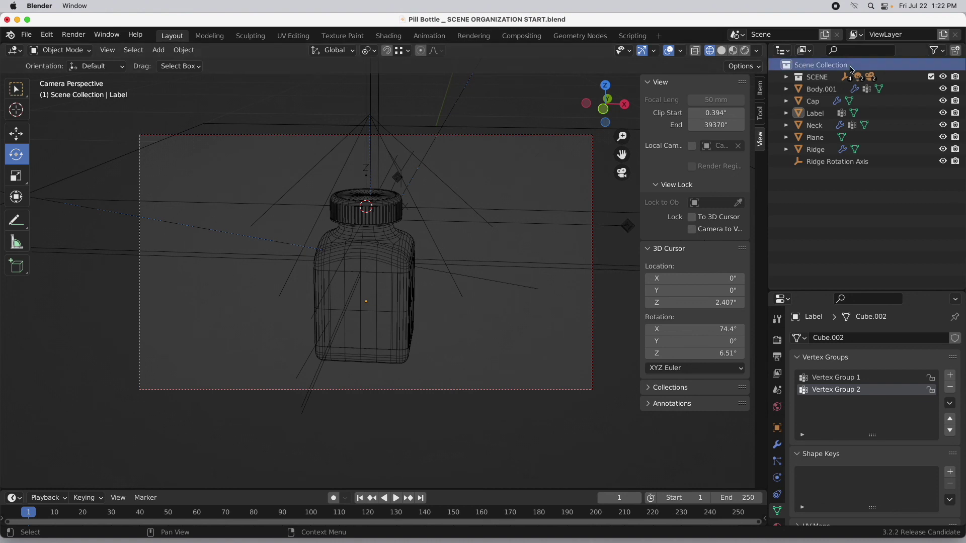
{"action": "left_click", "coordinate": [956, 52]}
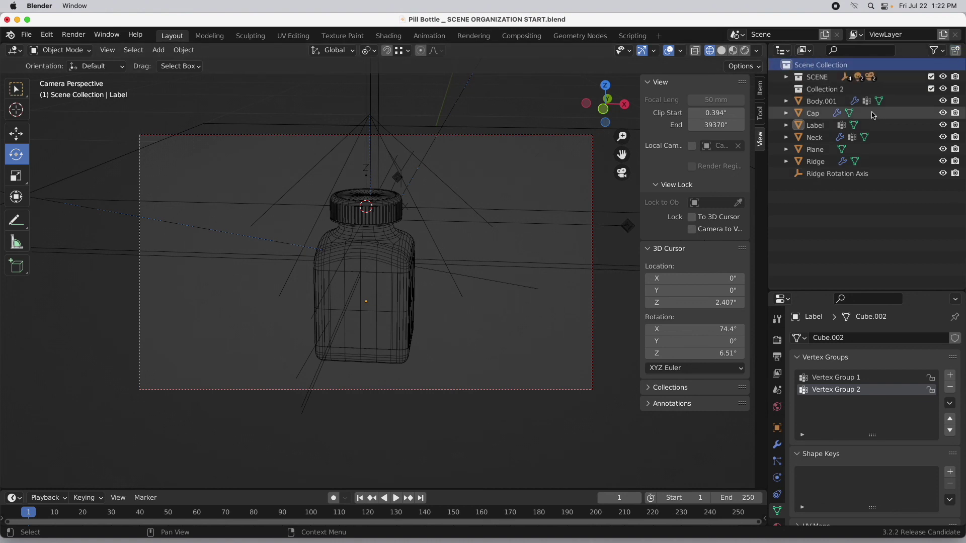
{"action": "left_click", "coordinate": [956, 52]}
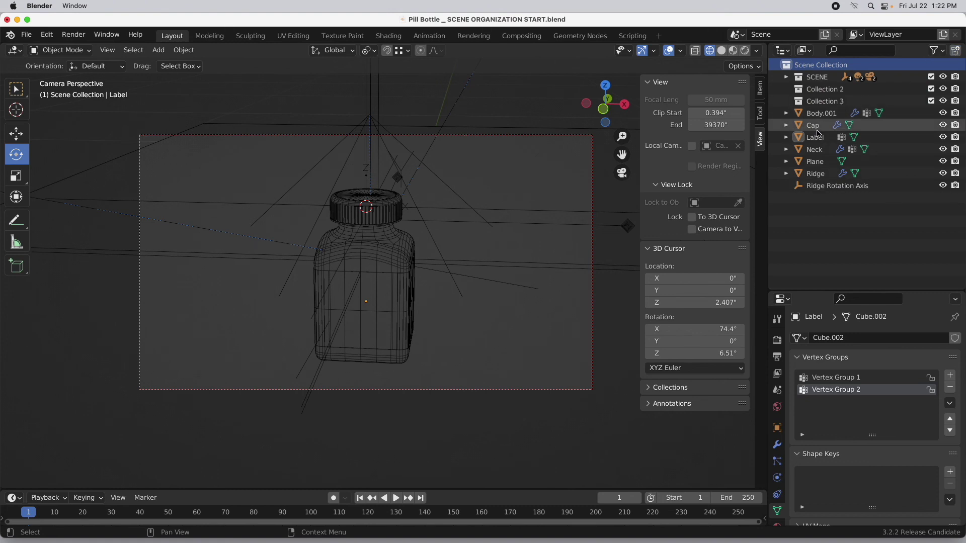
Step: Rename Collection 2 as PILL BOTTLE and Collection 3 as CAP
{"action": "double_click", "coordinate": [819, 92]}
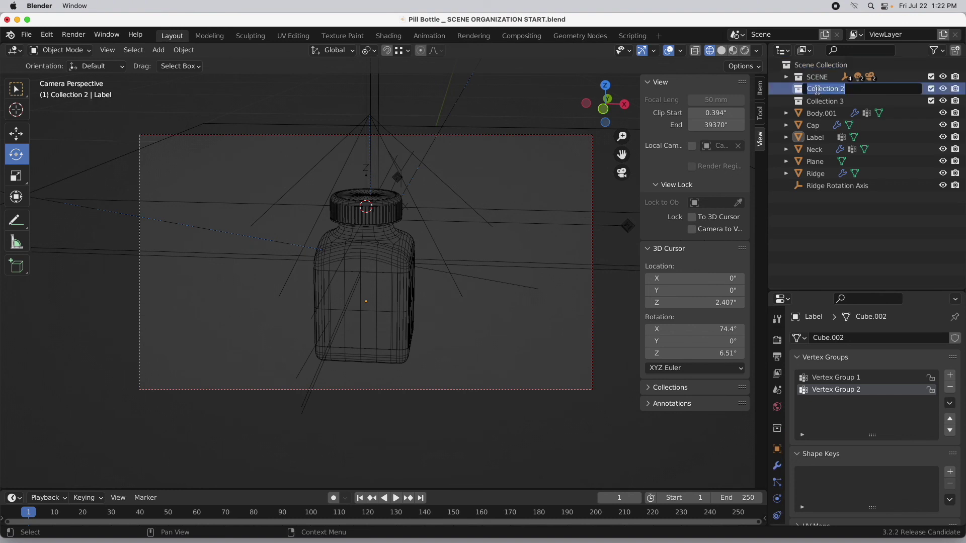
{"action": "type", "text": "PILL BOTTLE"}
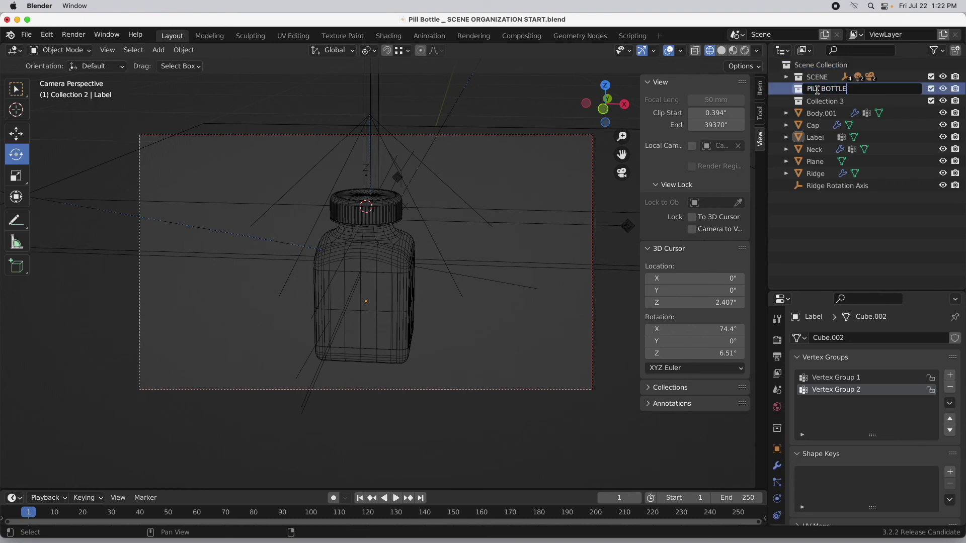
{"action": "key", "text": "Return"}
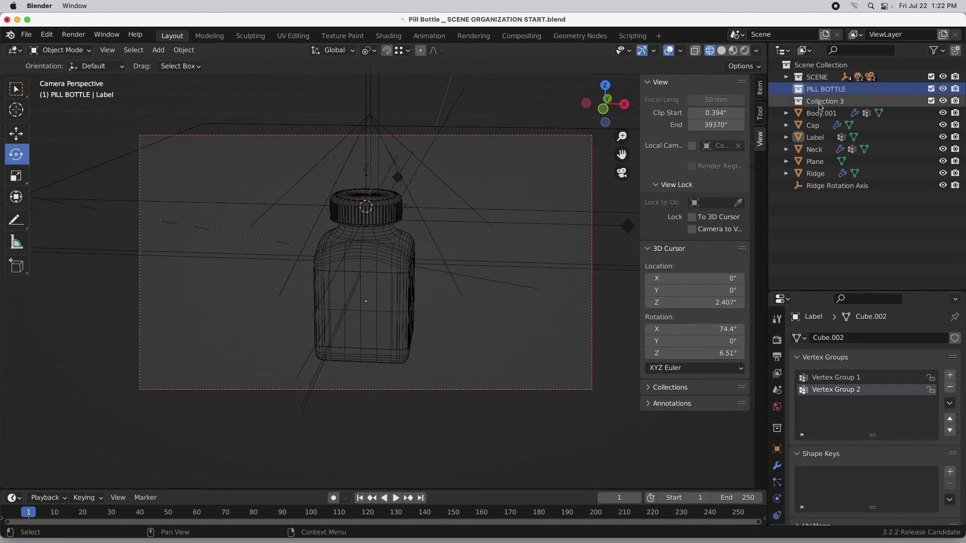
{"action": "double_click", "coordinate": [819, 103]}
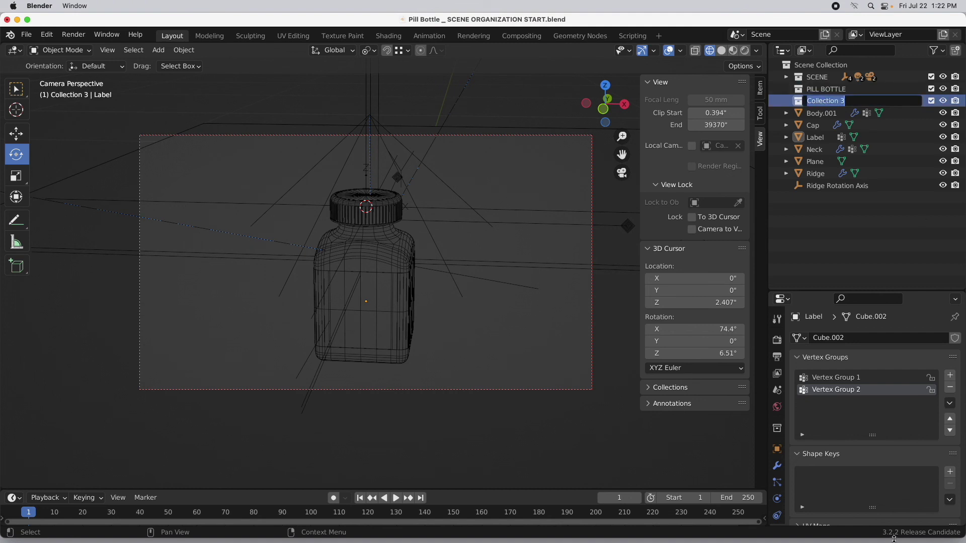
{"action": "type", "text": "CAP"}
{"action": "key", "text": "Return"}
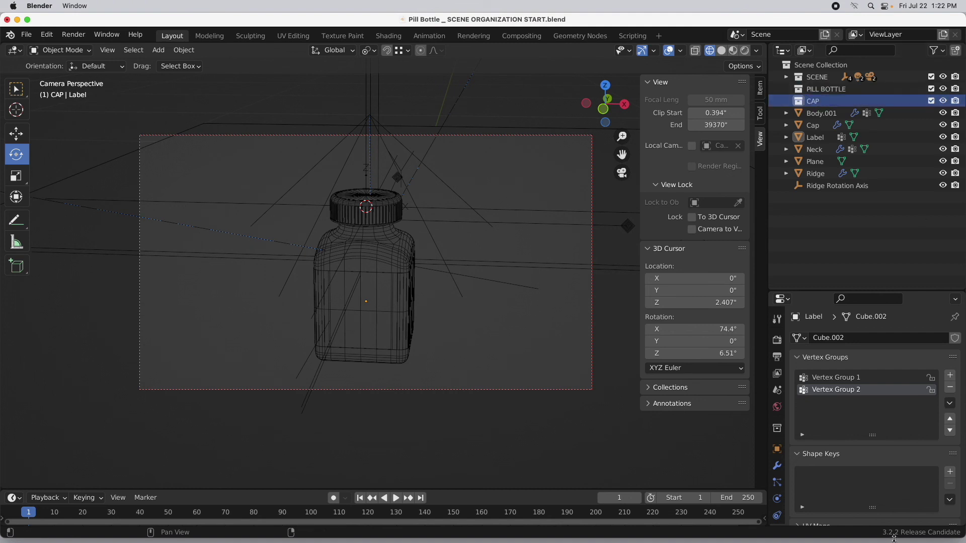
Step: Add a third collection named BODY at the Scene Collection level, and nest CAP and BODY inside PILL BOTTLE
{"action": "left_click", "coordinate": [954, 52]}
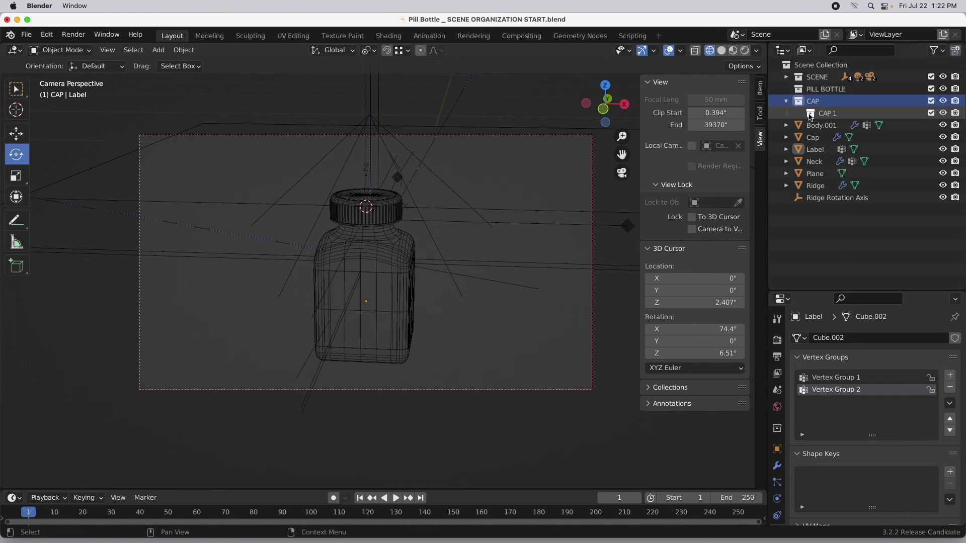
{"action": "left_click_drag", "start_coordinate": [810, 115], "coordinate": [832, 69]}
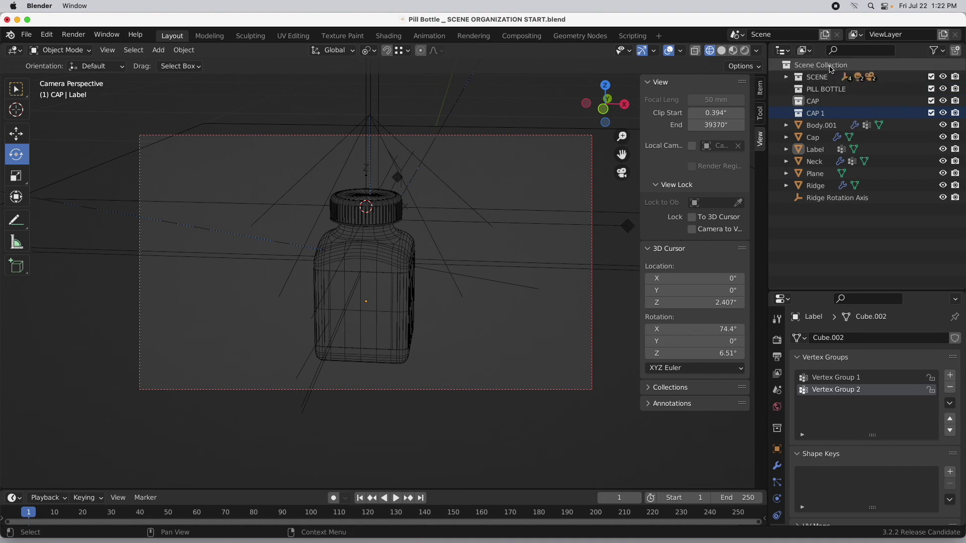
{"action": "double_click", "coordinate": [815, 113]}
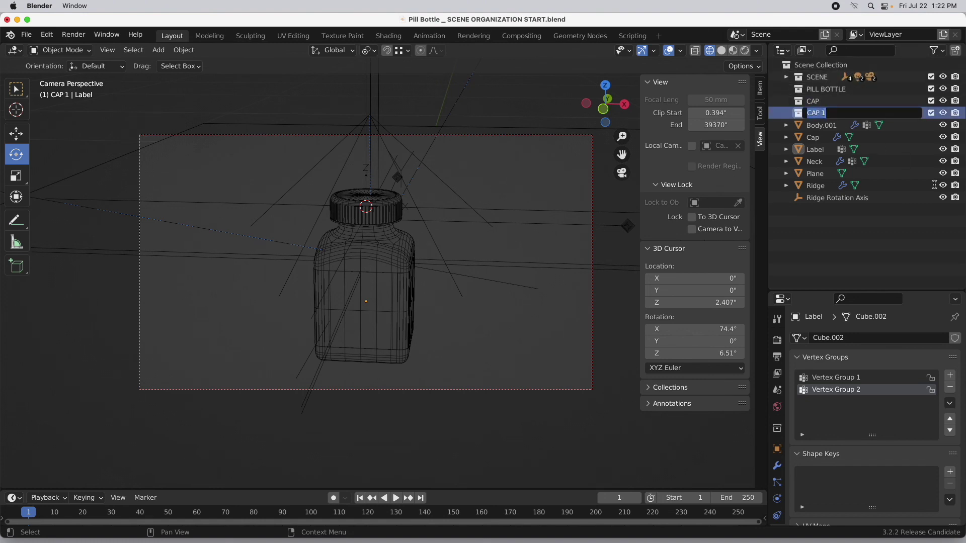
{"action": "type", "text": "BODY"}
{"action": "key", "text": "Return"}
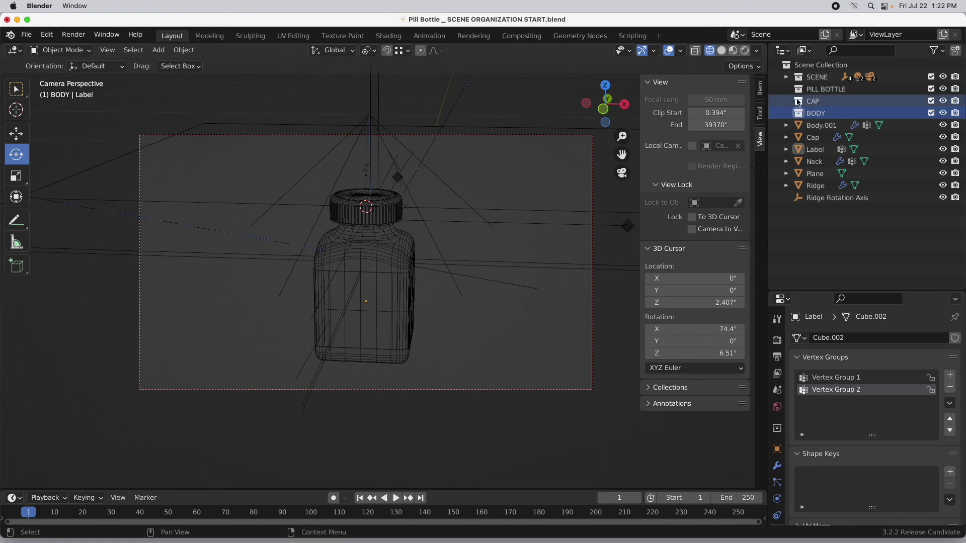
{"action": "left_click_drag", "start_coordinate": [818, 103], "coordinate": [821, 94]}
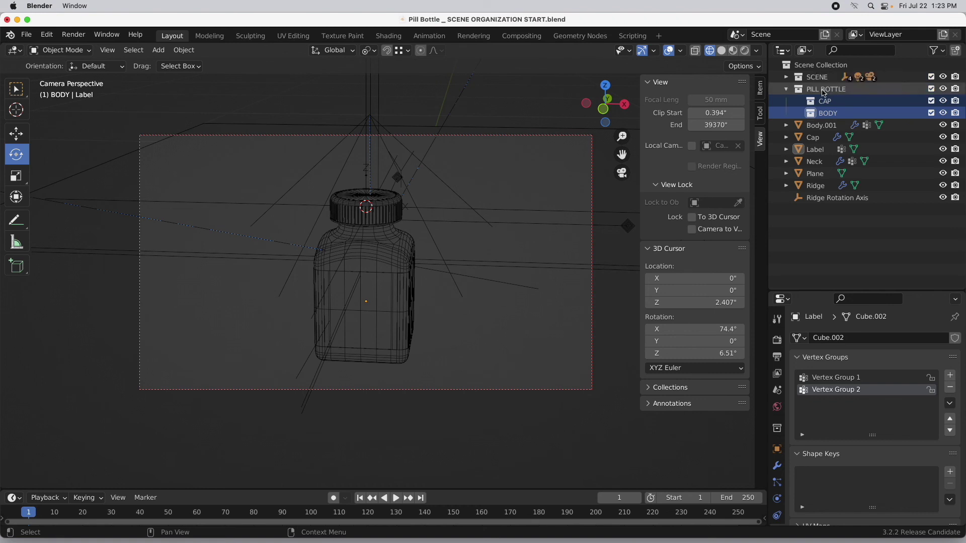
Step: Move the Cap object into the CAP collection, and Body.001, Label and Neck into the BODY collection
{"action": "left_click", "coordinate": [814, 137]}
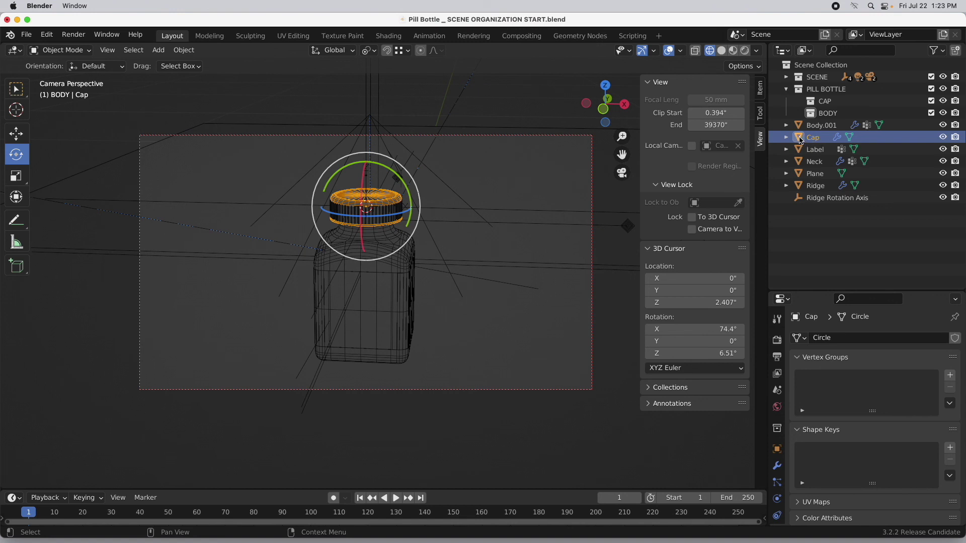
{"action": "left_click_drag", "start_coordinate": [798, 140], "coordinate": [827, 103]}
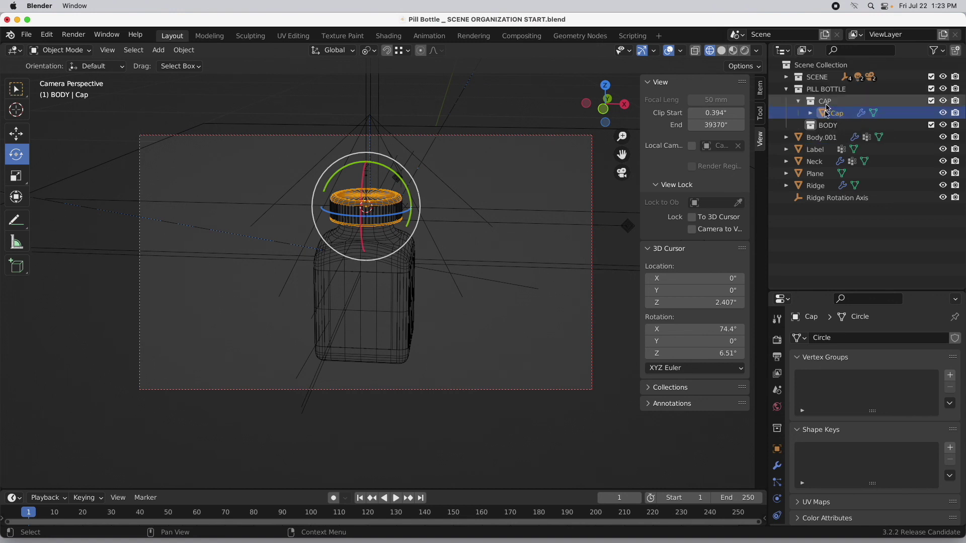
{"action": "left_click", "coordinate": [805, 138]}
{"action": "left_click_drag", "start_coordinate": [815, 140], "coordinate": [828, 129]}
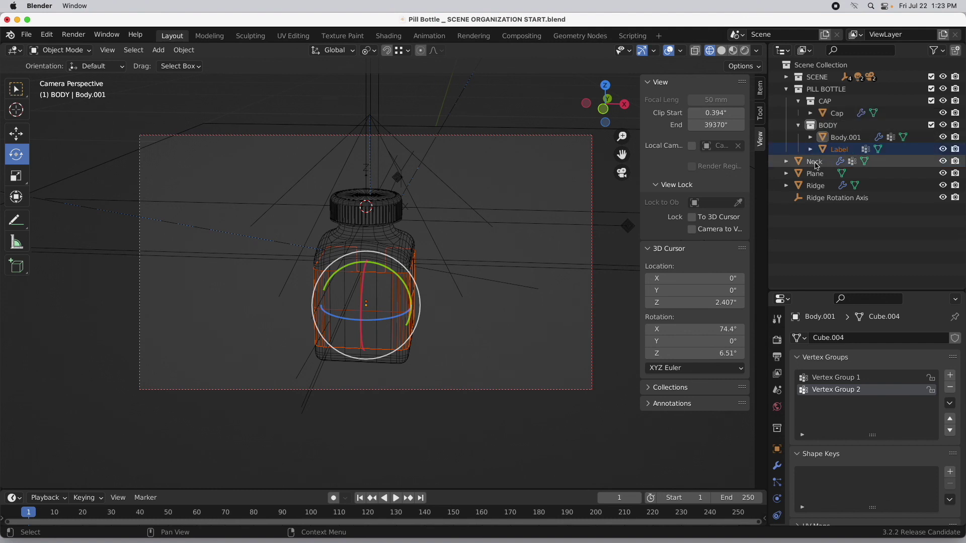
{"action": "left_click_drag", "start_coordinate": [816, 166], "coordinate": [828, 126]}
Step: Move the Ridge object and the Ridge Rotation Axis empty into the CAP collection and clear the selection
{"action": "left_click", "coordinate": [818, 187]}
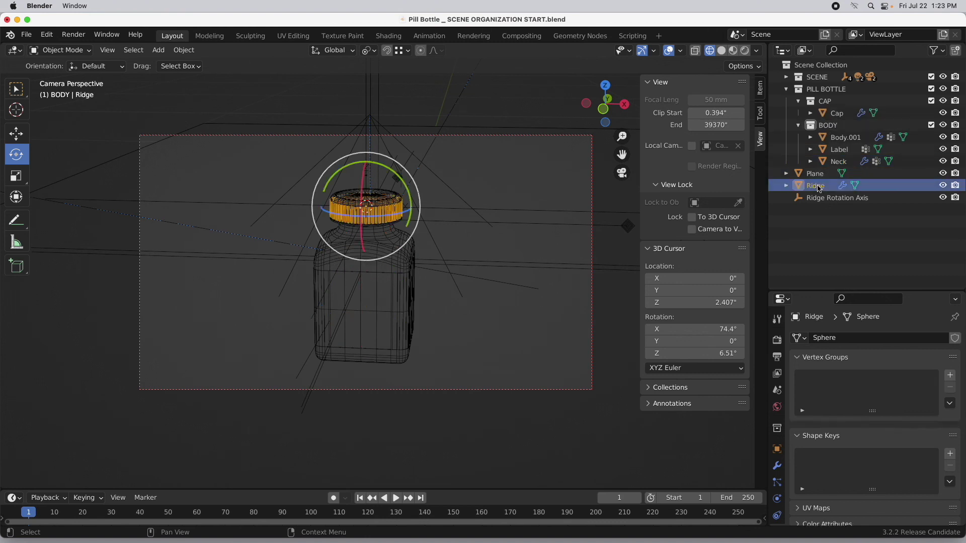
{"action": "left_click", "coordinate": [820, 198], "text": "shift"}
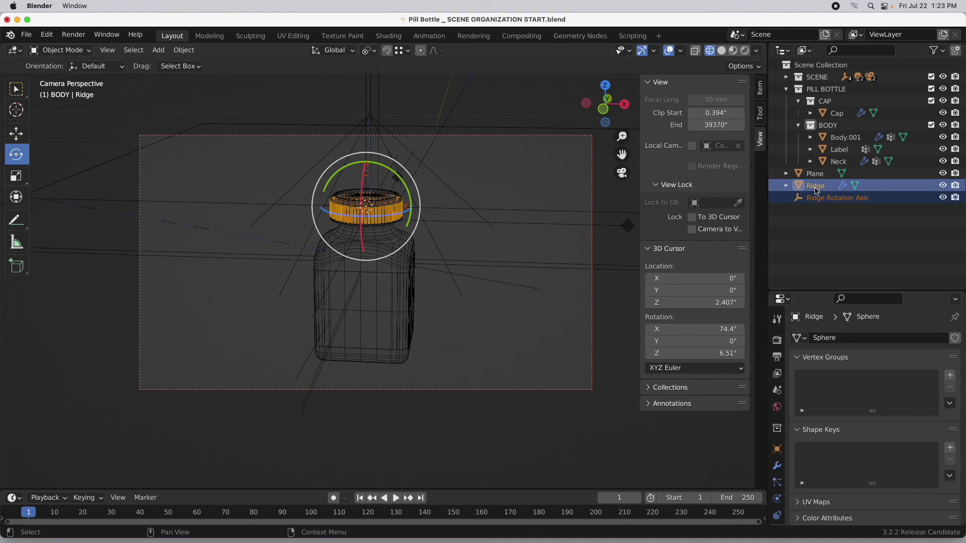
{"action": "left_click_drag", "start_coordinate": [816, 190], "coordinate": [830, 101]}
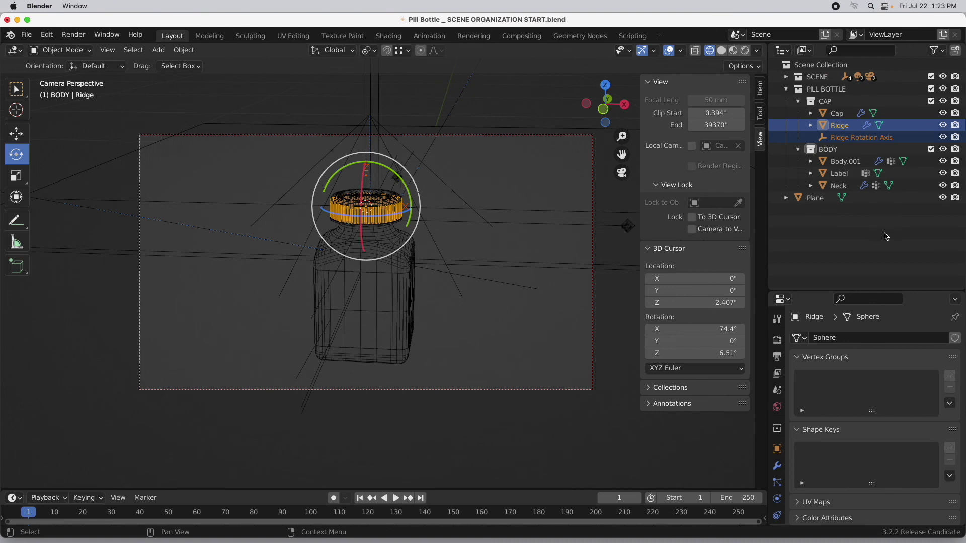
{"action": "left_click", "coordinate": [843, 237]}
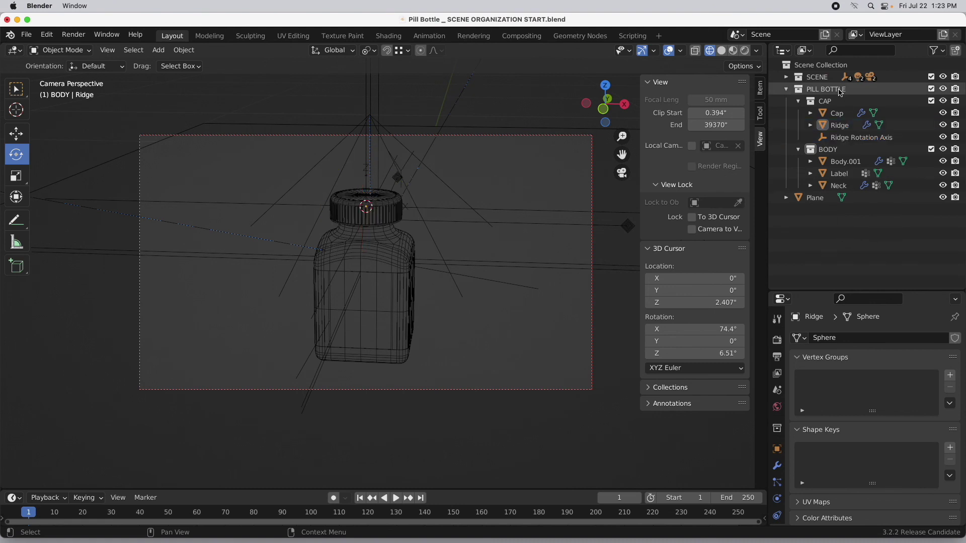
Step: Collapse the CAP and BODY collections and instance the PILL BOTTLE collection to the scene
{"action": "left_click", "coordinate": [798, 101]}
{"action": "left_click", "coordinate": [798, 114]}
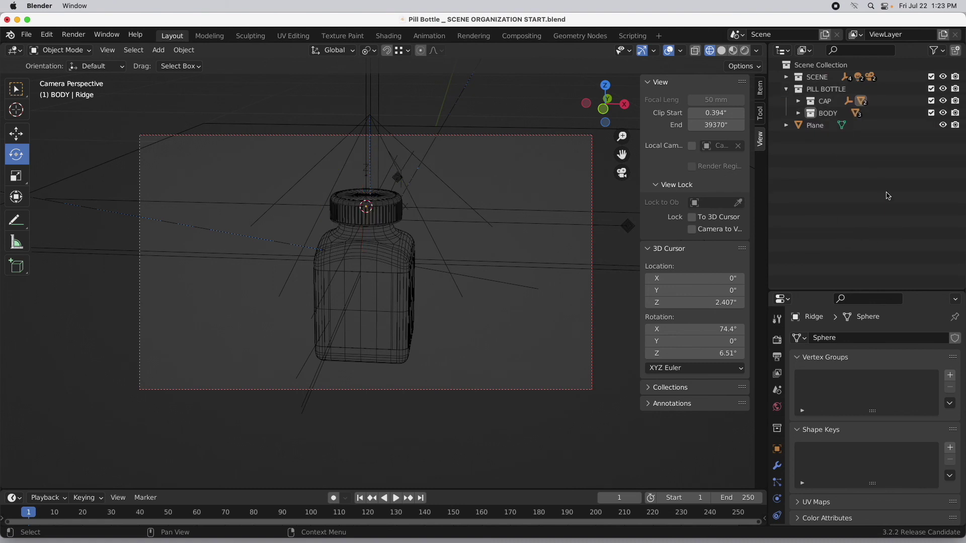
{"action": "left_click", "coordinate": [818, 92]}
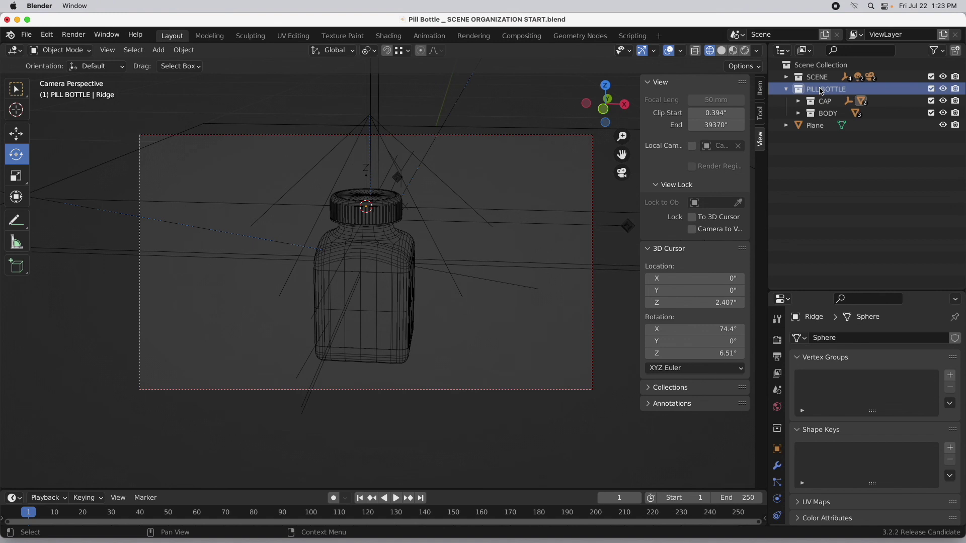
{"action": "right_click", "coordinate": [820, 88]}
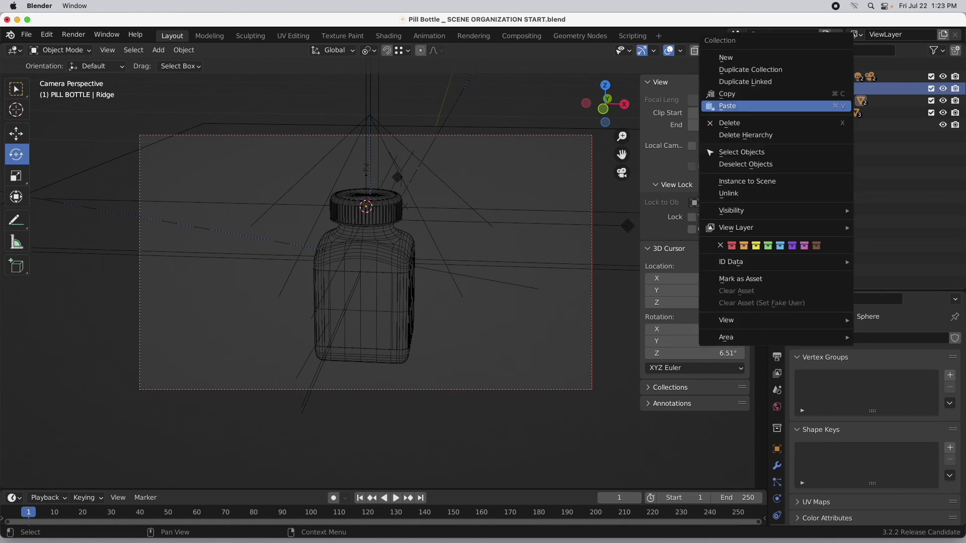
{"action": "left_click", "coordinate": [803, 184]}
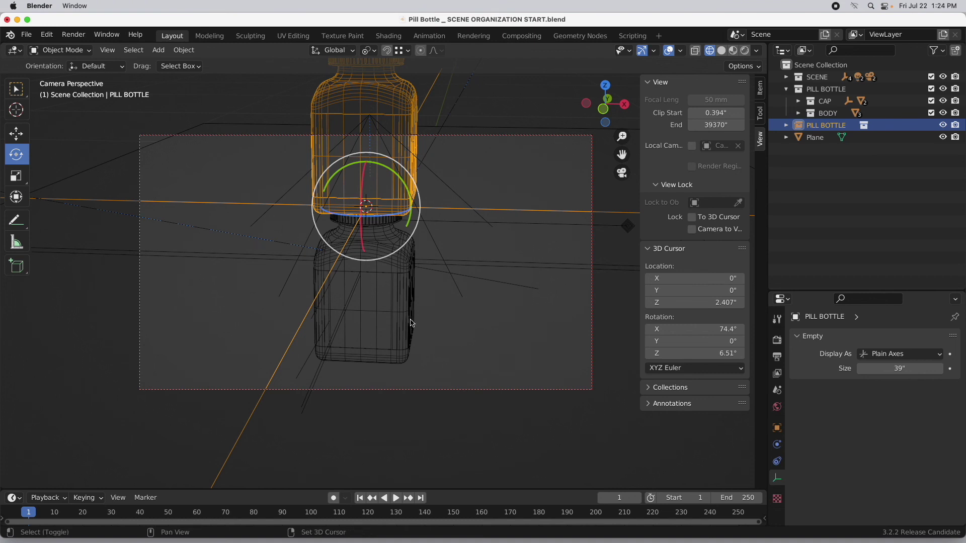
Step: Reset the 3D cursor to the world origin and snap the PILL BOTTLE instance to it
{"action": "key", "text": "shift+s"}
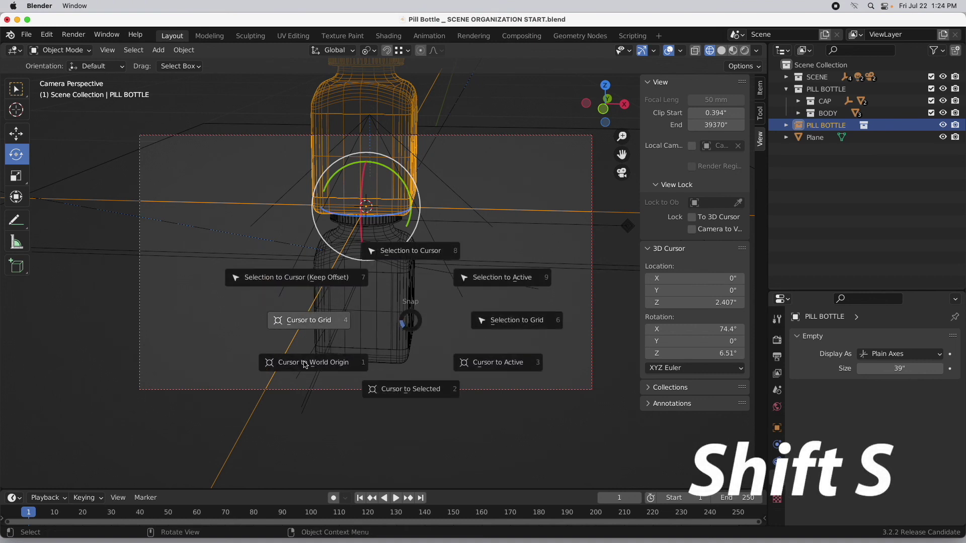
{"action": "left_click", "coordinate": [309, 366]}
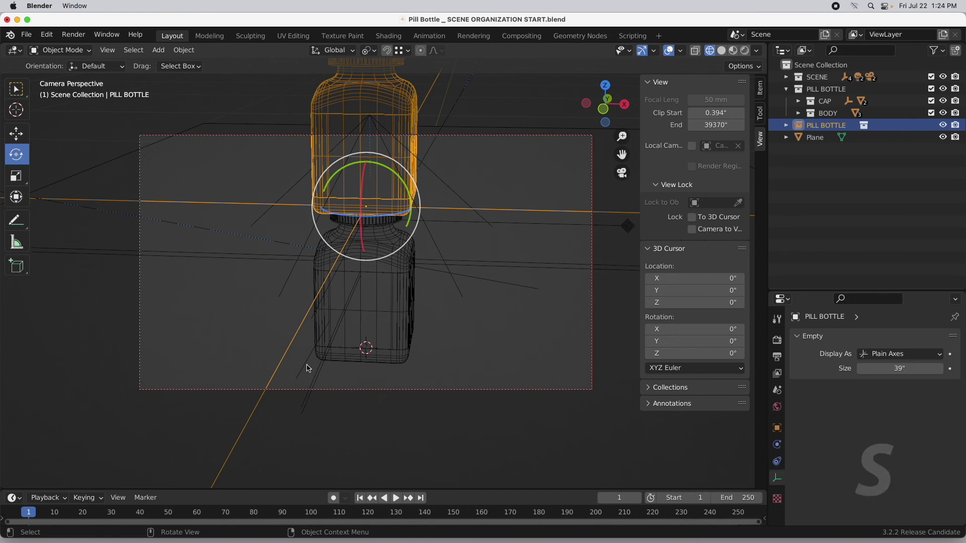
{"action": "key", "text": "shift+s"}
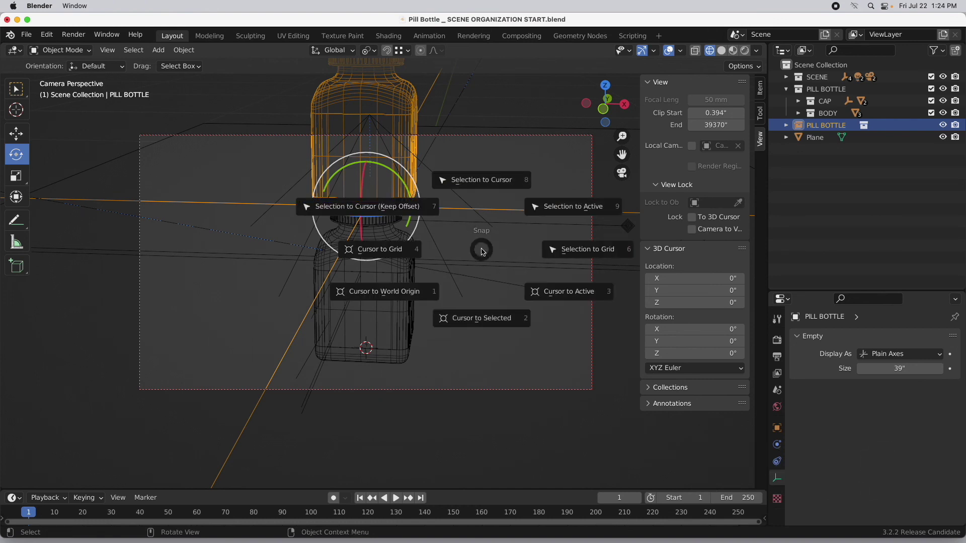
{"action": "left_click", "coordinate": [478, 179]}
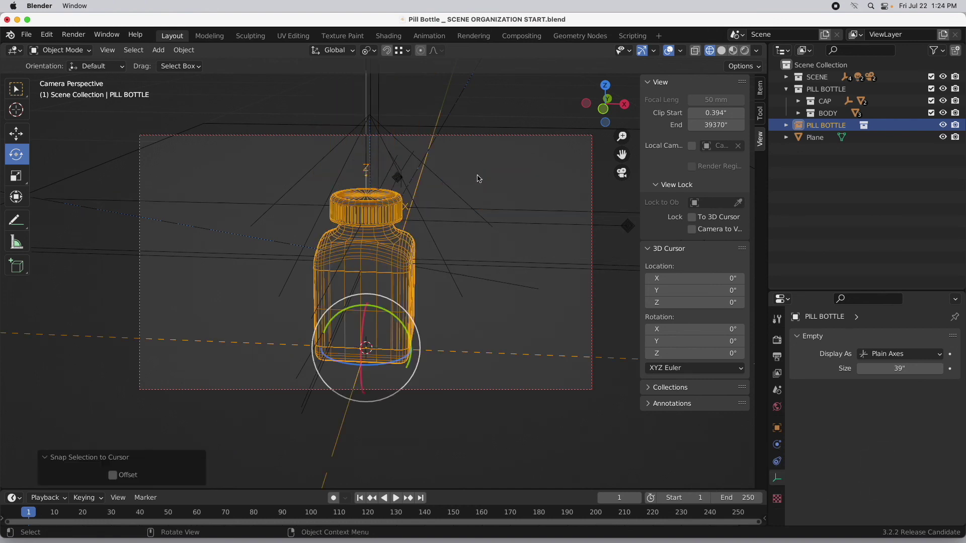
Step: Delete the PILL BOTTLE instance from the scene
{"action": "right_click", "coordinate": [800, 127]}
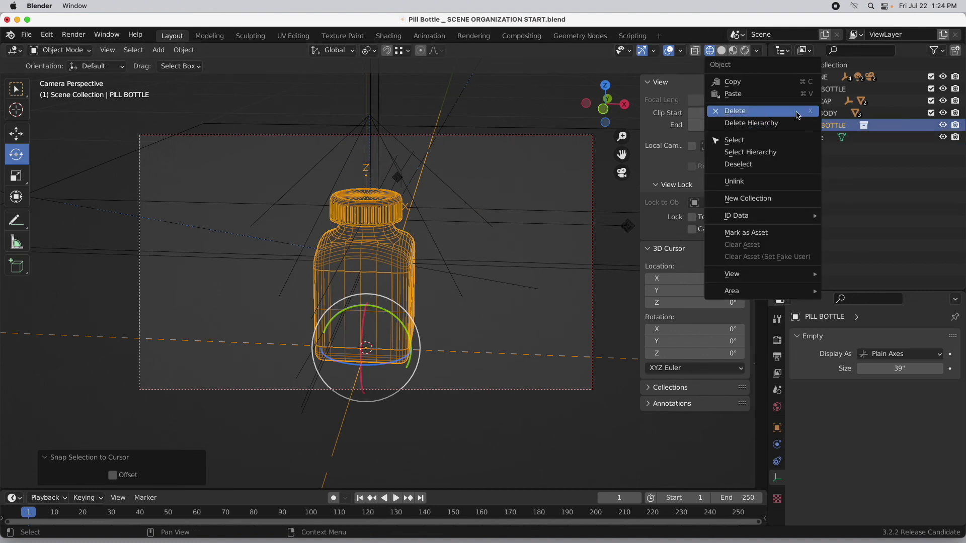
{"action": "left_click", "coordinate": [797, 115]}
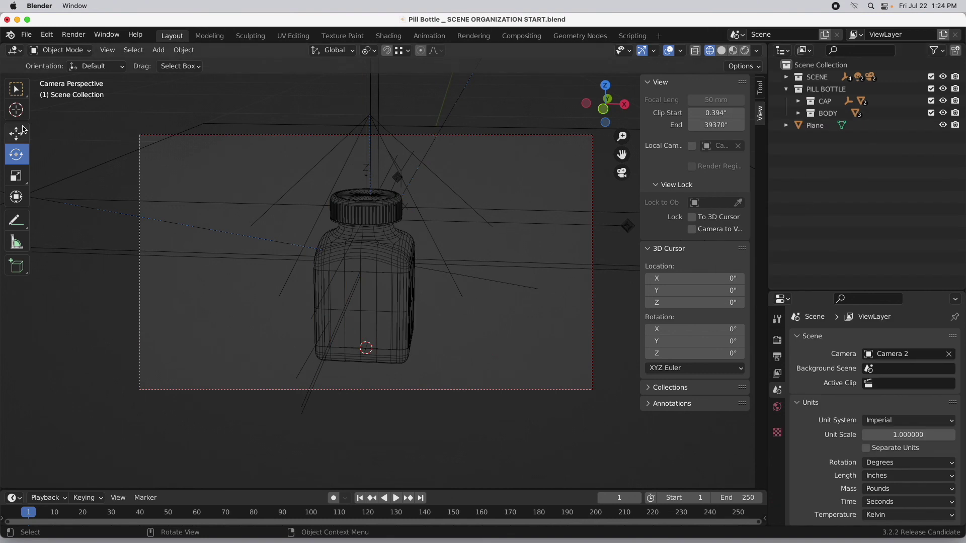
Step: Place the 3D cursor on the floor behind the original bottle's left side and instance the PILL BOTTLE collection to the scene there
{"action": "left_click", "coordinate": [16, 110]}
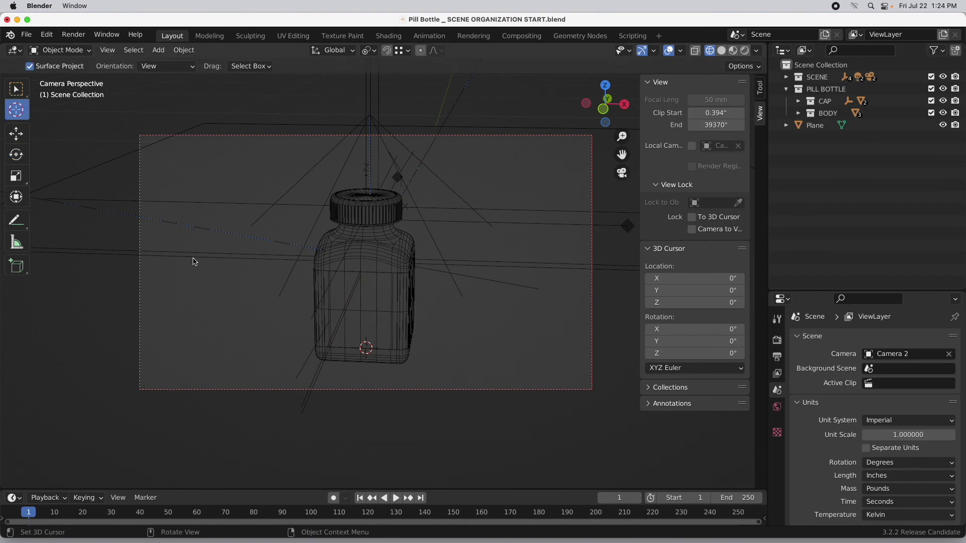
{"action": "left_click", "coordinate": [257, 280]}
{"action": "left_click", "coordinate": [22, 136]}
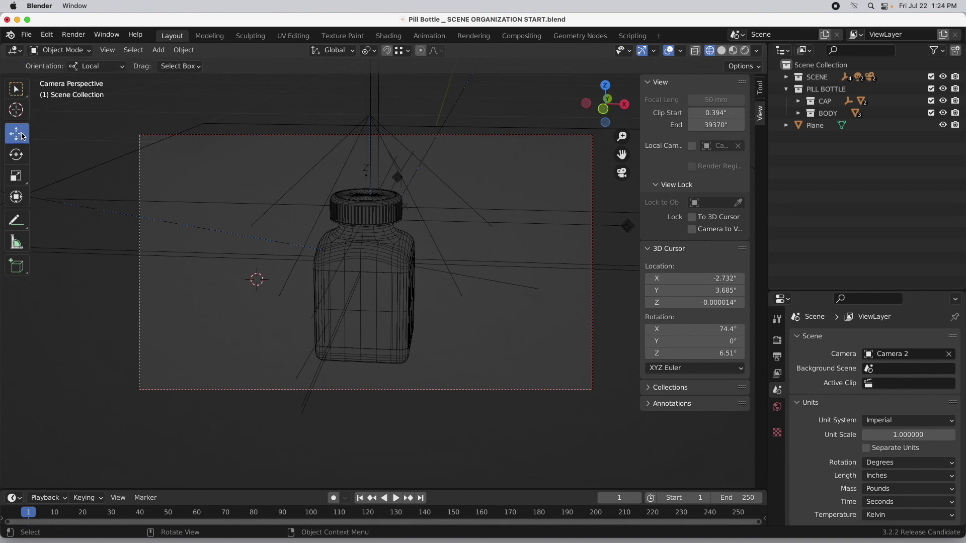
{"action": "left_click", "coordinate": [816, 91]}
{"action": "right_click", "coordinate": [817, 91]}
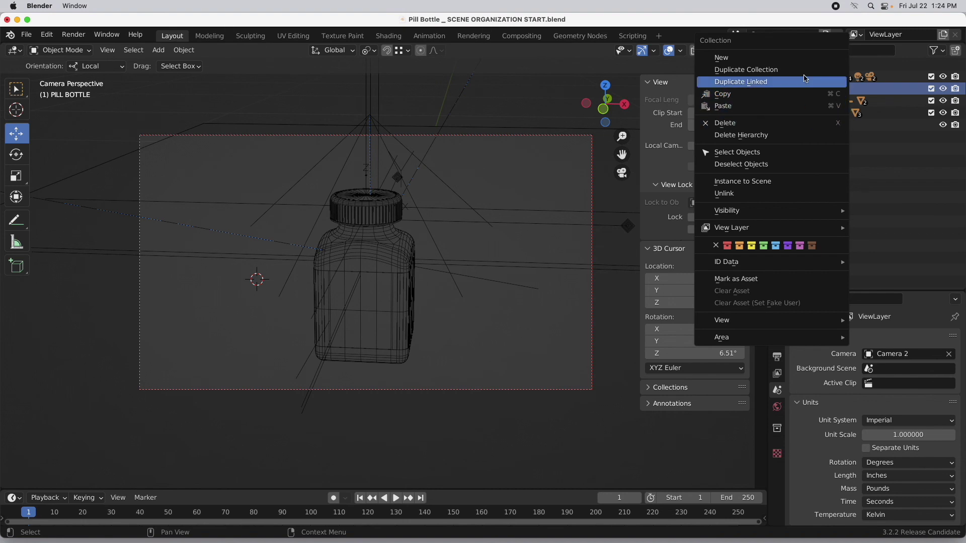
{"action": "left_click", "coordinate": [791, 182]}
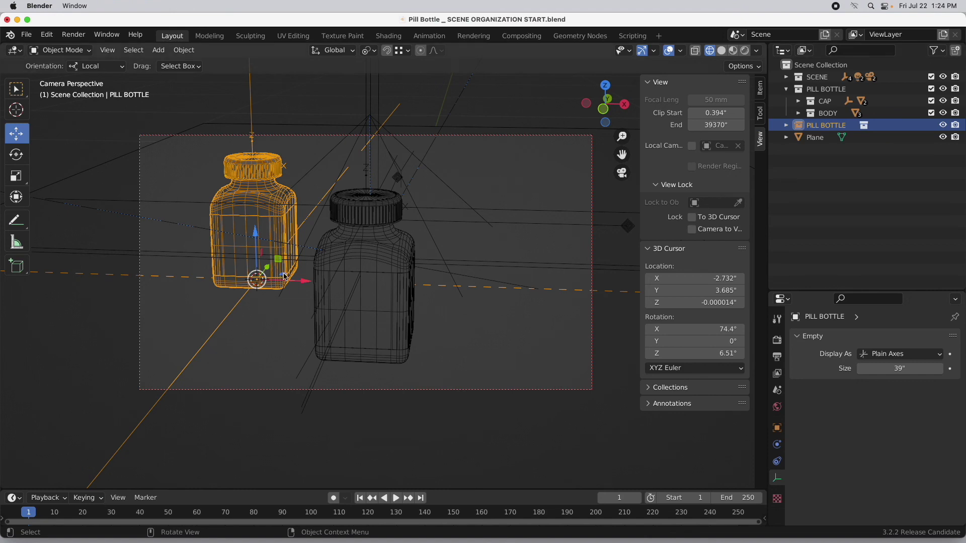
Step: Move the bottle instance about 0.66" in local X and -1.95" in local Y, and rotate it about 19.2° around Z
{"action": "left_click_drag", "start_coordinate": [284, 276], "coordinate": [294, 306]}
{"action": "left_click", "coordinate": [16, 155]}
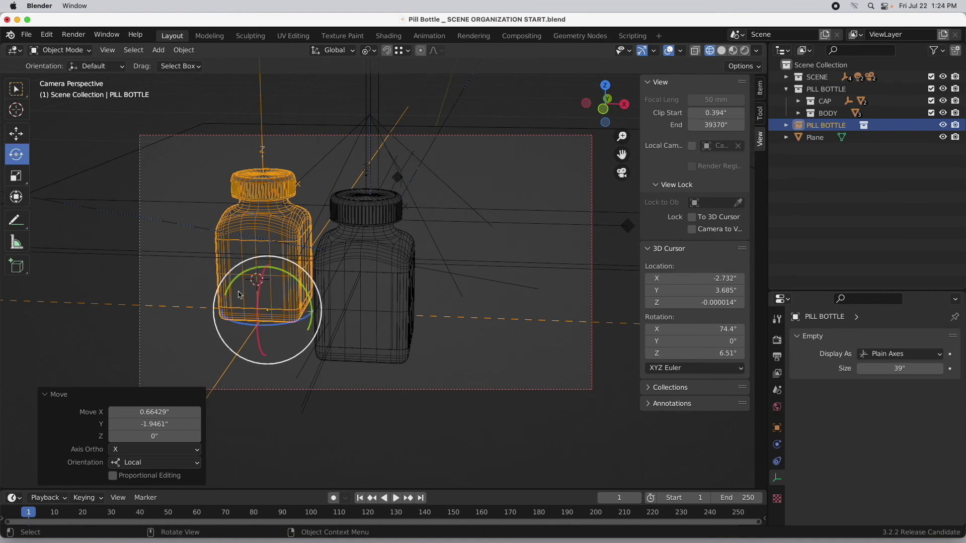
{"action": "left_click_drag", "start_coordinate": [237, 324], "coordinate": [256, 329]}
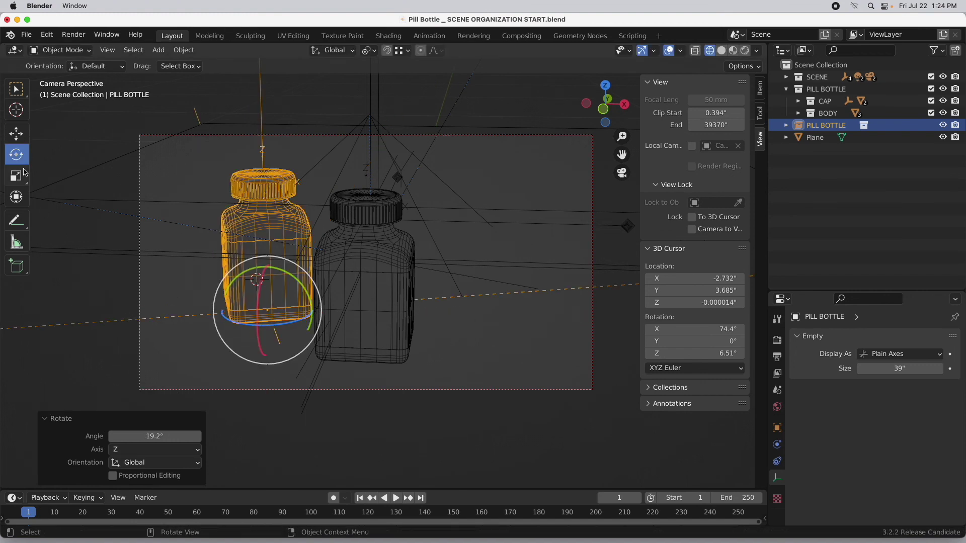
Step: Set the display size of the PILL BOTTLE instance's empty to 4"
{"action": "left_click", "coordinate": [17, 133]}
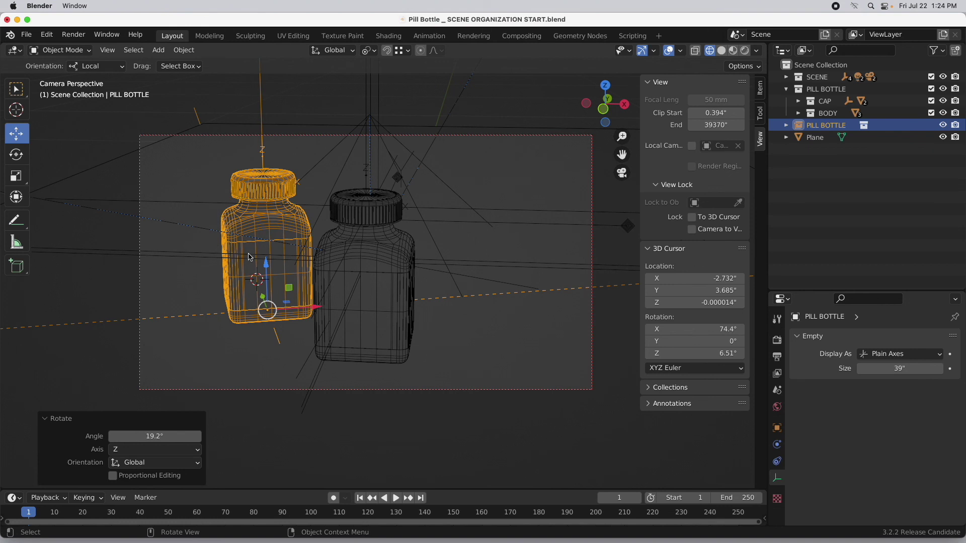
{"action": "left_click_drag", "start_coordinate": [900, 368], "coordinate": [906, 369]}
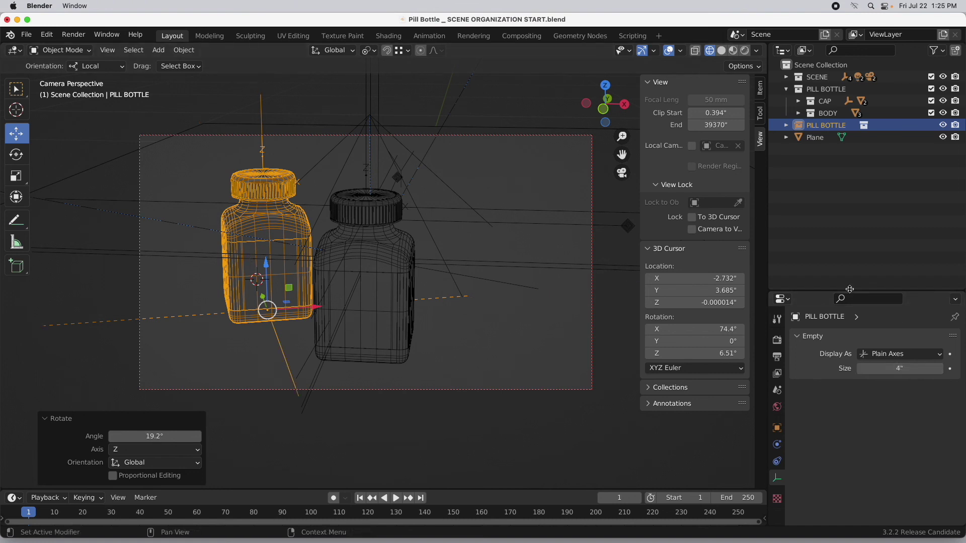
Step: Make the original PILL BOTTLE collection active and reset the 3D cursor to the world origin
{"action": "left_click", "coordinate": [826, 89]}
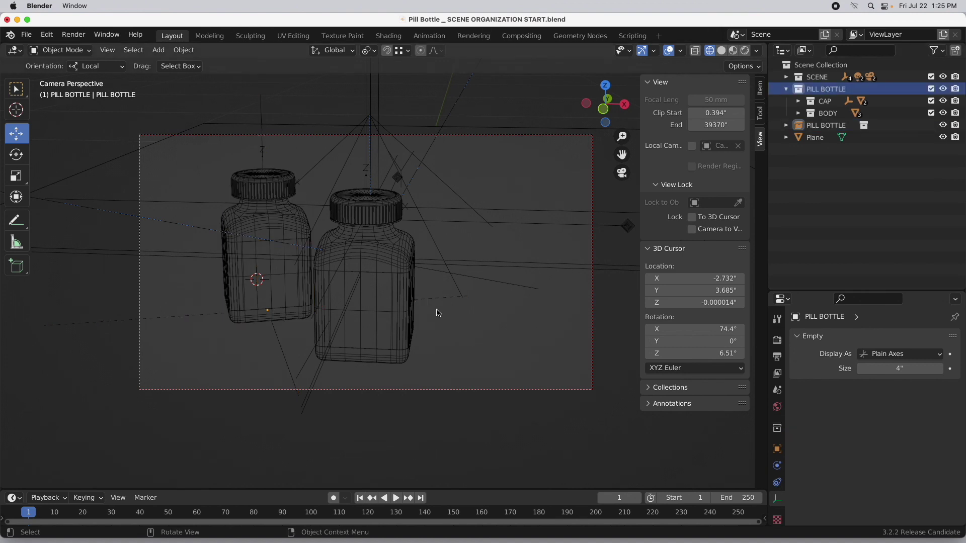
{"action": "key", "text": "shift+s"}
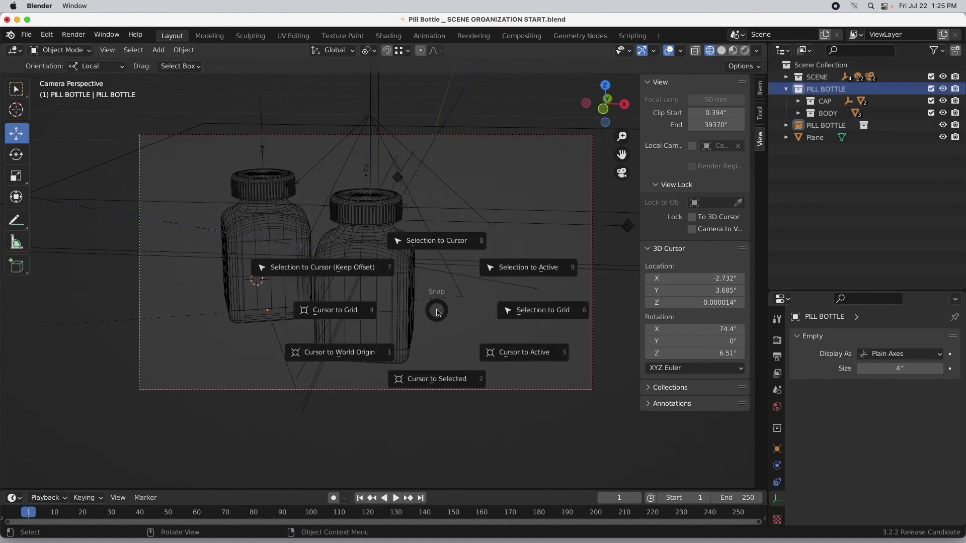
{"action": "left_click", "coordinate": [347, 358]}
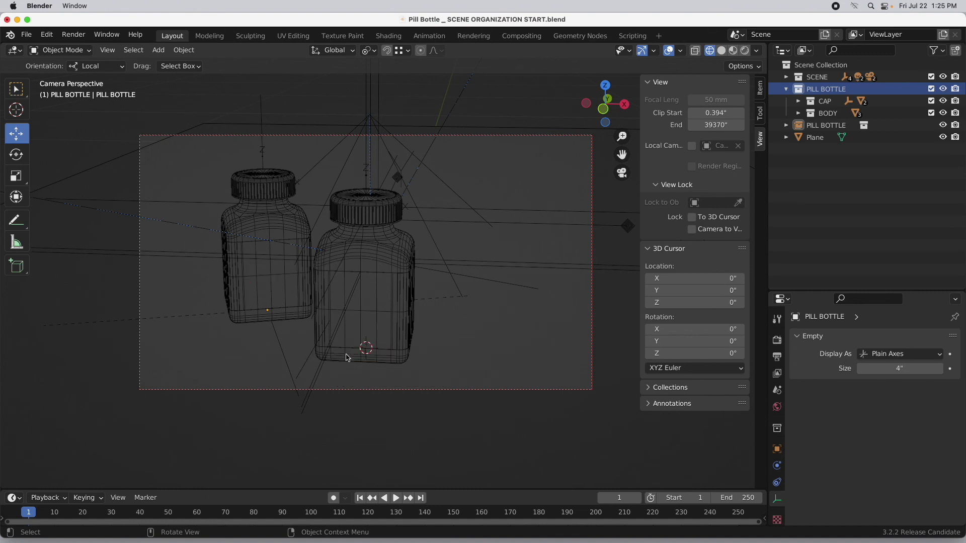
Step: Add a UV sphere with a 0.25" radius to the PILL BOTTLE collection and raise it about 2.73" in Z onto the cap
{"action": "left_click", "coordinate": [167, 54]}
{"action": "mouse_move", "coordinate": [168, 63]}
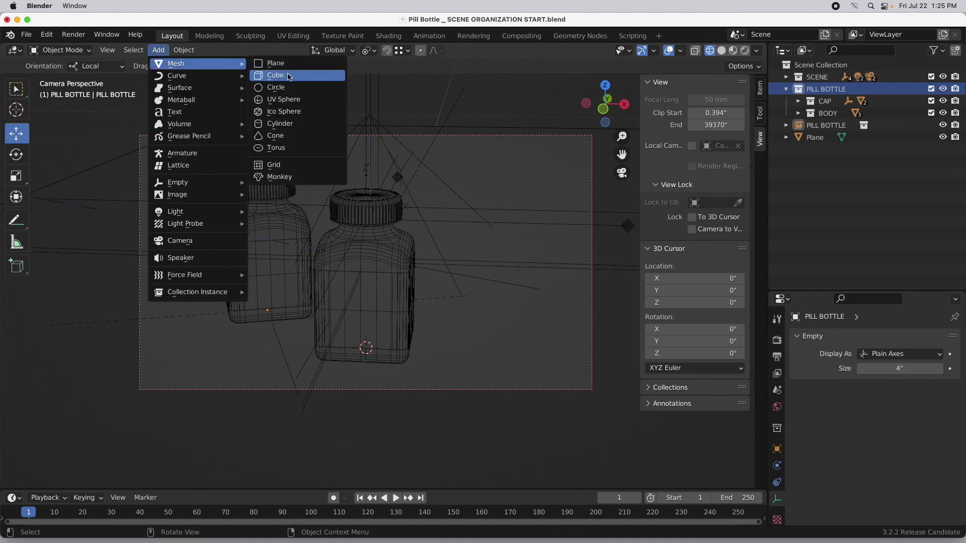
{"action": "left_click", "coordinate": [289, 103]}
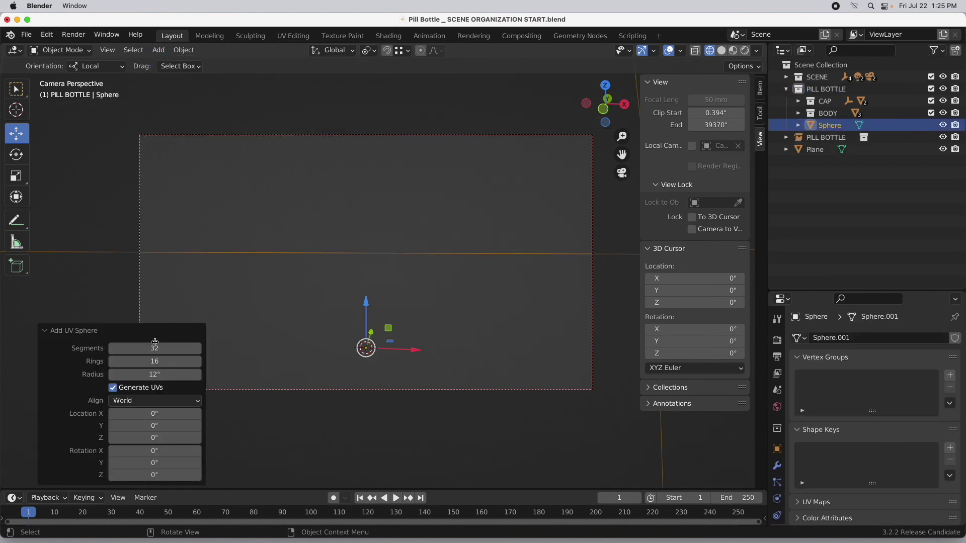
{"action": "left_click", "coordinate": [162, 374]}
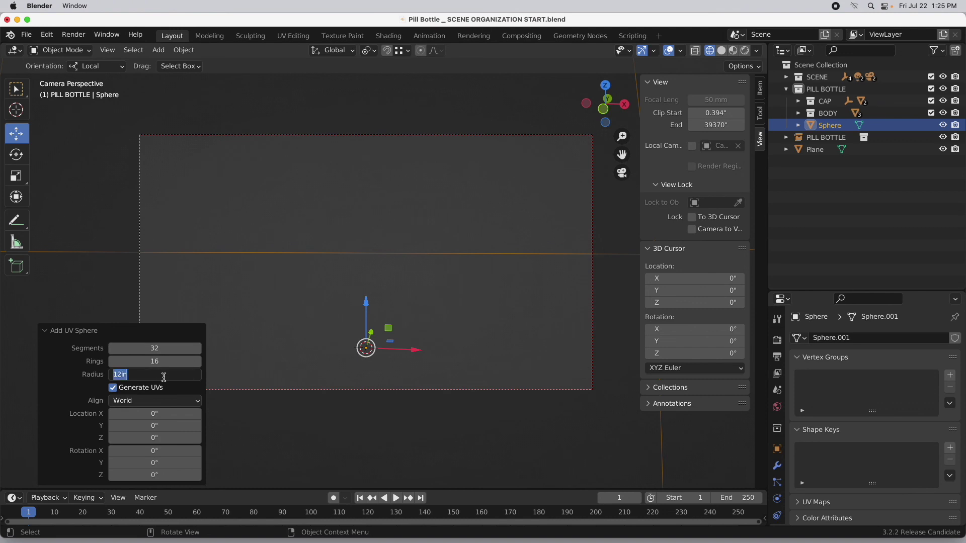
{"action": "type", "text": ".25"}
{"action": "key", "text": "Return"}
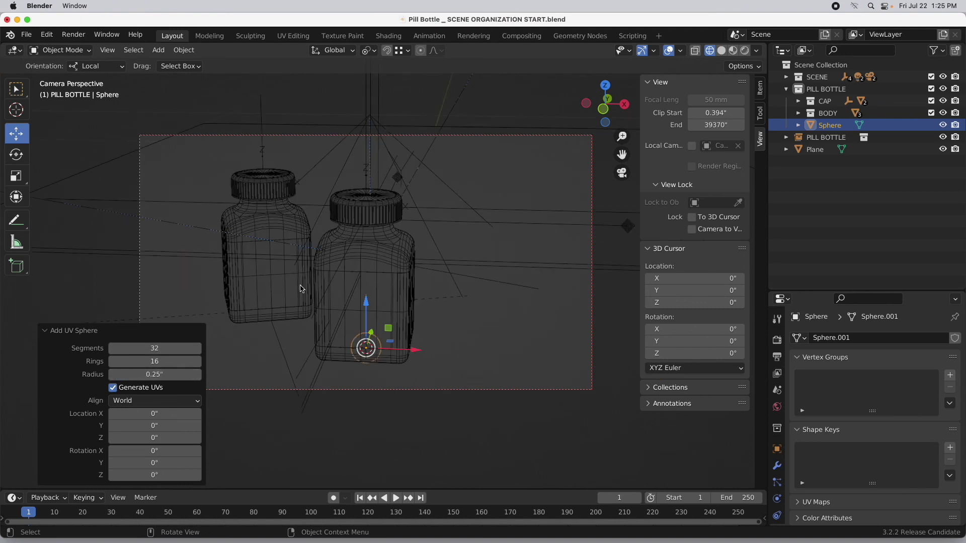
{"action": "key", "text": "g"}
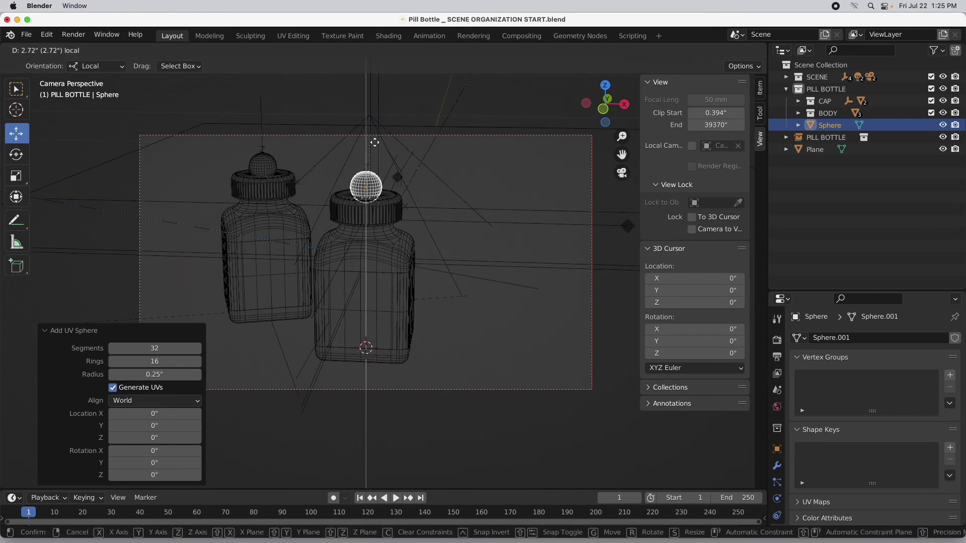
{"action": "left_click", "coordinate": [262, 159]}
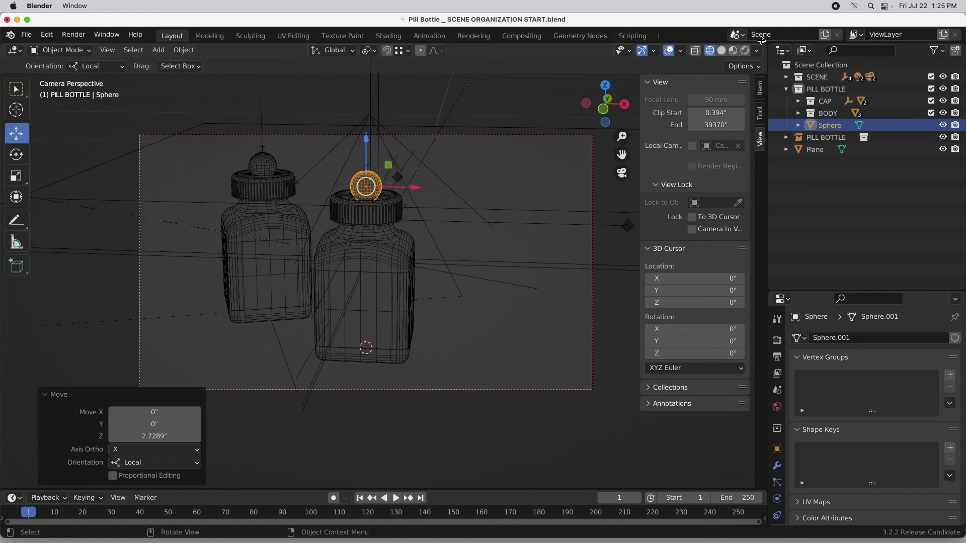
Step: Delete the sphere from the PILL BOTTLE collection
{"action": "right_click", "coordinate": [813, 129]}
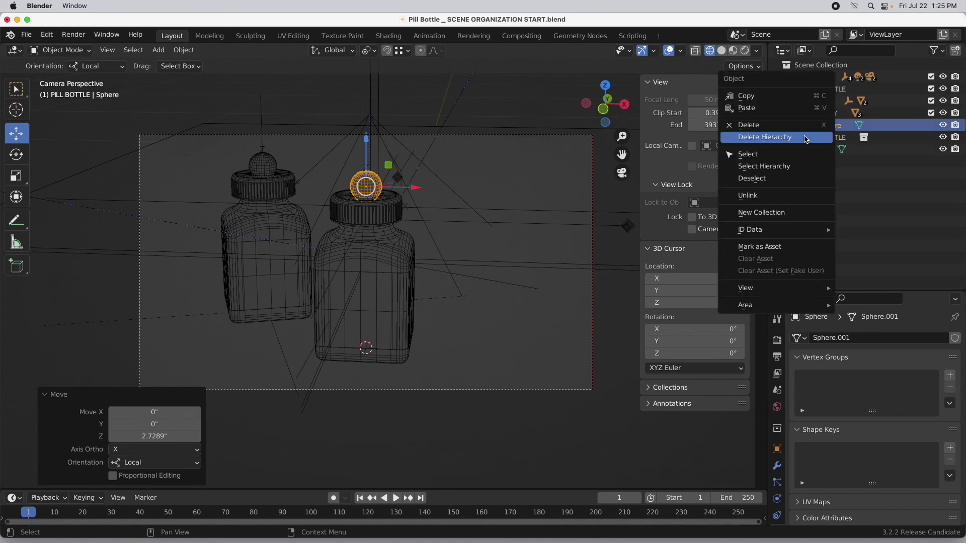
{"action": "left_click", "coordinate": [800, 124]}
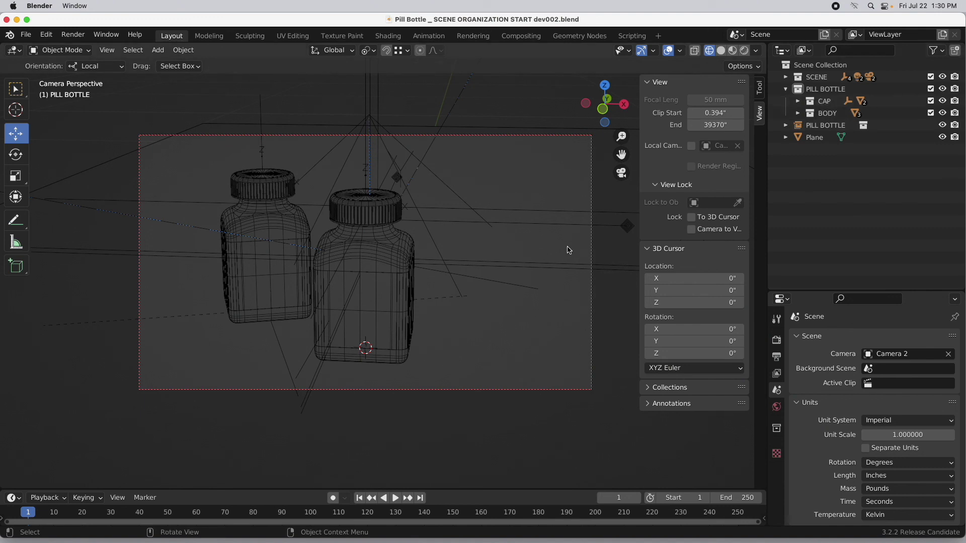
Step: Instance the BODY collection to the scene and move the instance out of PILL BOTTLE to the Scene Collection level
{"action": "left_click", "coordinate": [826, 114]}
{"action": "right_click", "coordinate": [827, 116]}
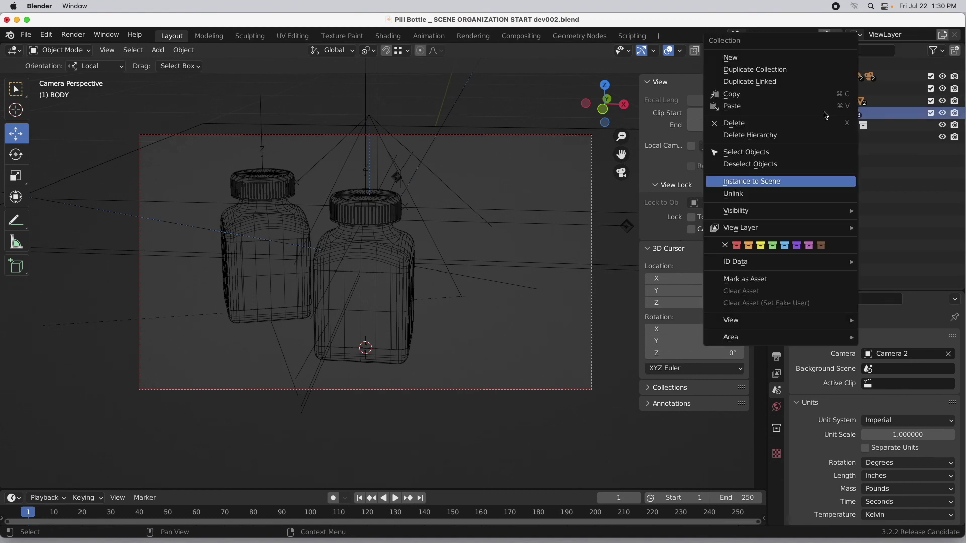
{"action": "left_click", "coordinate": [793, 182]}
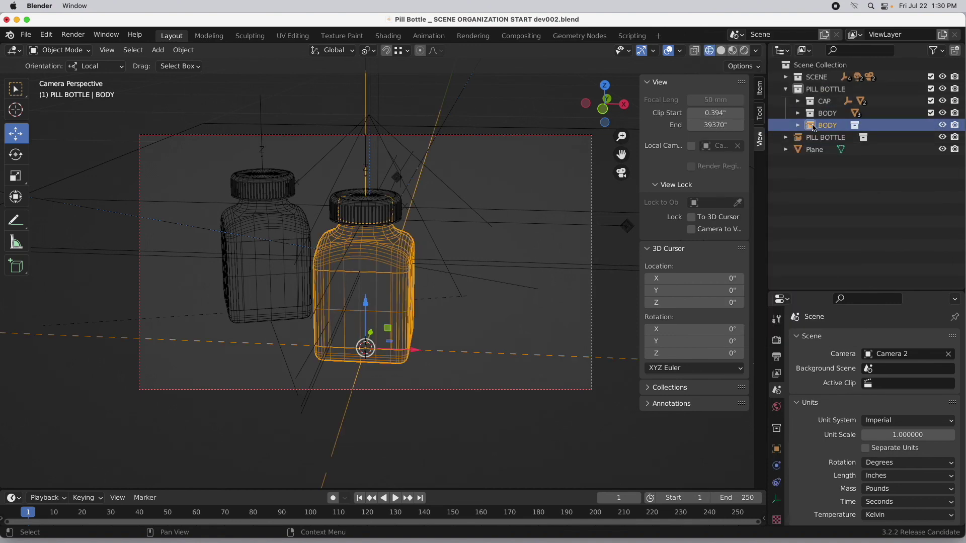
{"action": "left_click_drag", "start_coordinate": [812, 128], "coordinate": [830, 180]}
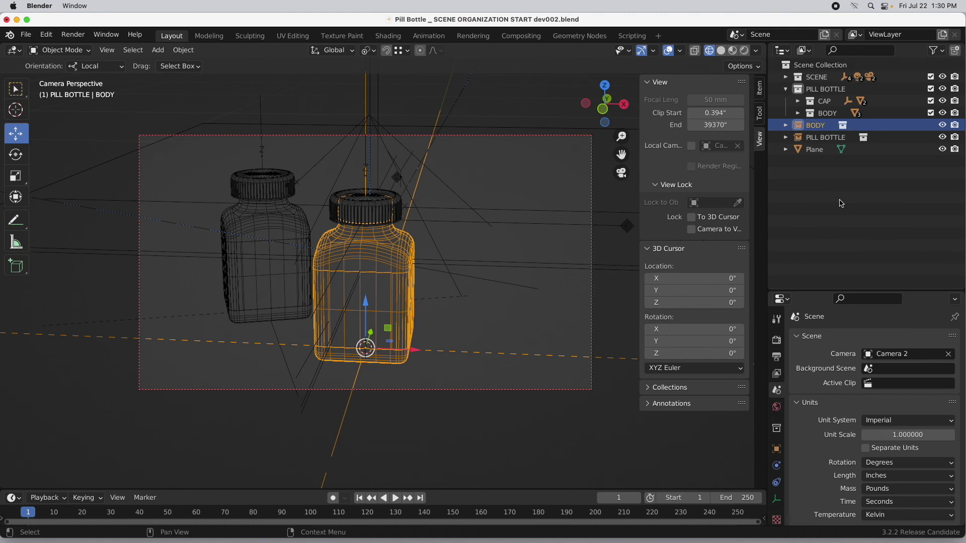
Step: Instance the CAP collection to the scene and move the instance out of PILL BOTTLE to the Scene Collection level
{"action": "left_click", "coordinate": [822, 101]}
{"action": "right_click", "coordinate": [822, 101]}
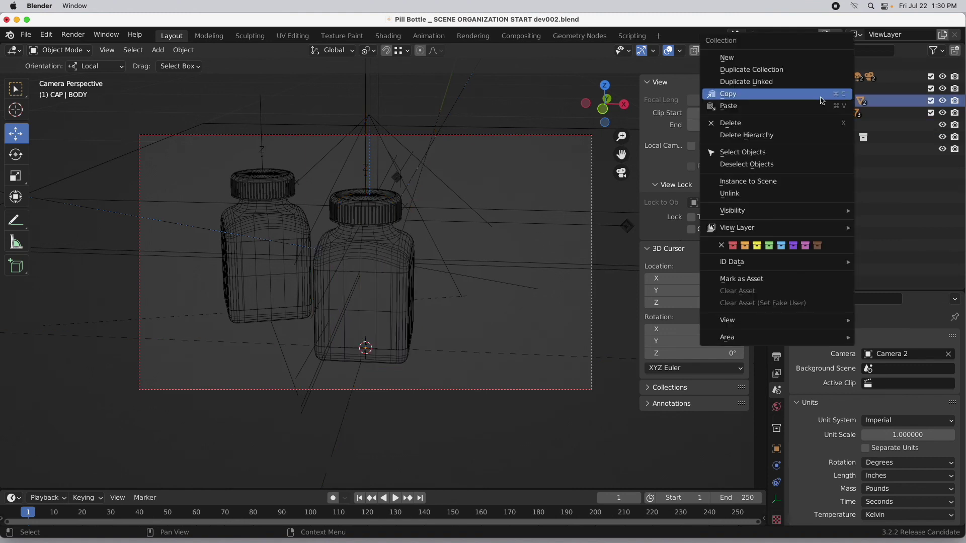
{"action": "left_click", "coordinate": [814, 181]}
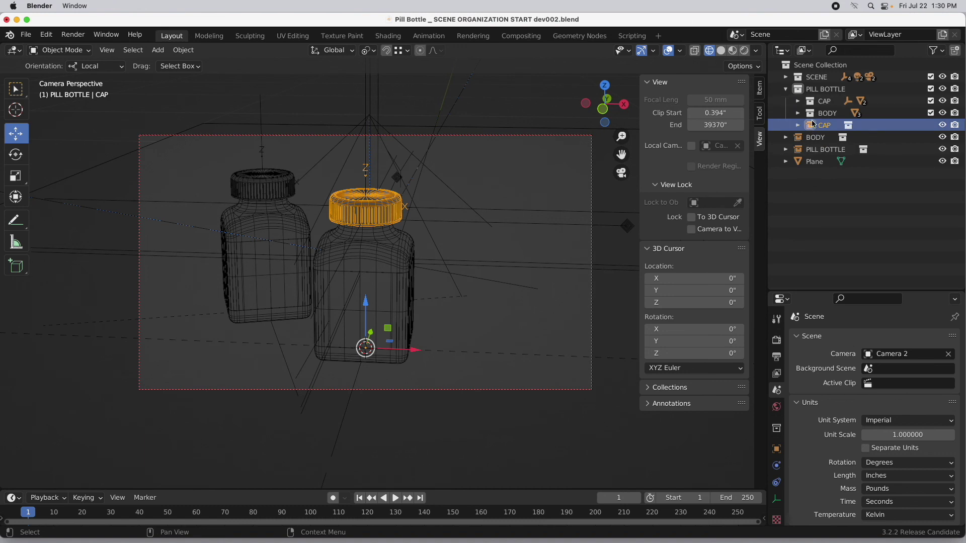
{"action": "left_click_drag", "start_coordinate": [815, 126], "coordinate": [842, 194]}
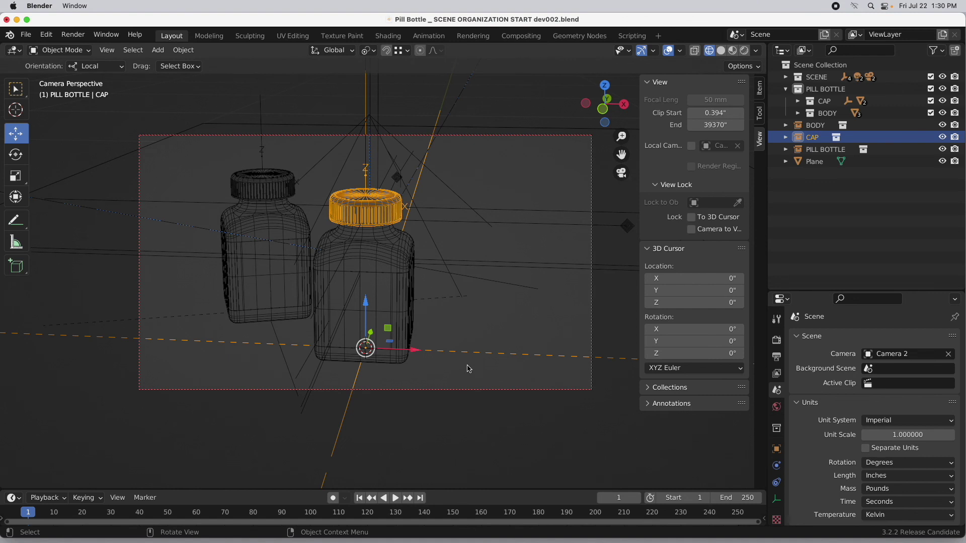
Step: Add a Plain Axes empty with a 2" radius and move it out of PILL BOTTLE to the Scene Collection level
{"action": "left_click", "coordinate": [157, 50]}
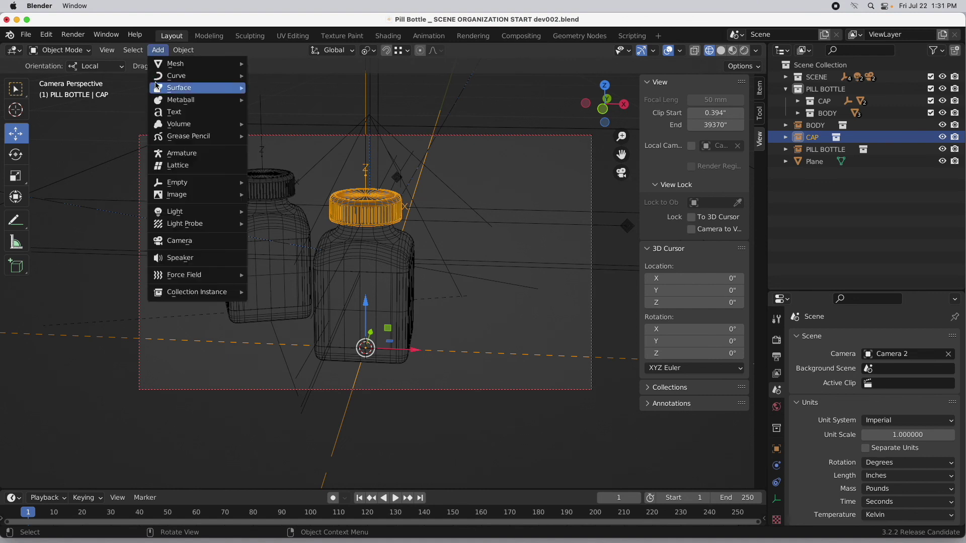
{"action": "mouse_move", "coordinate": [199, 186]}
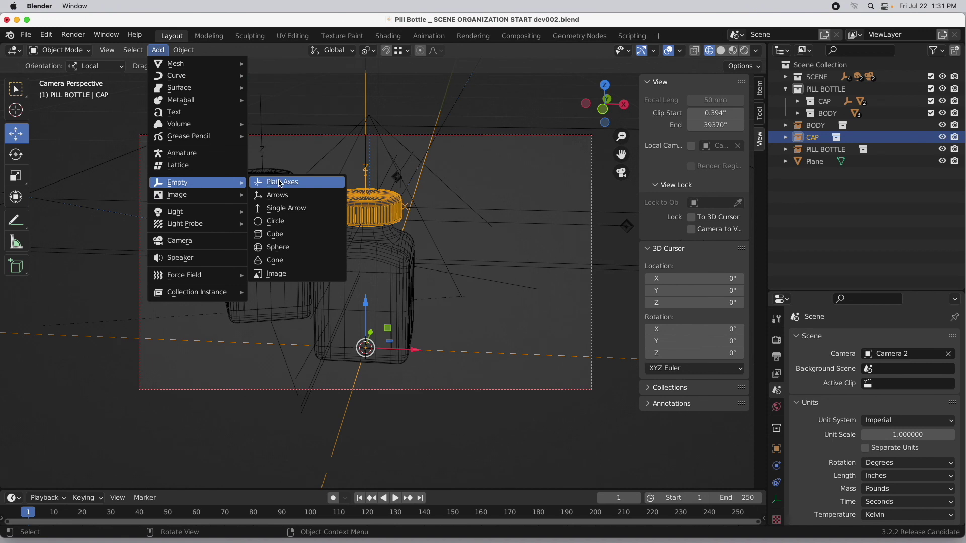
{"action": "left_click", "coordinate": [280, 183]}
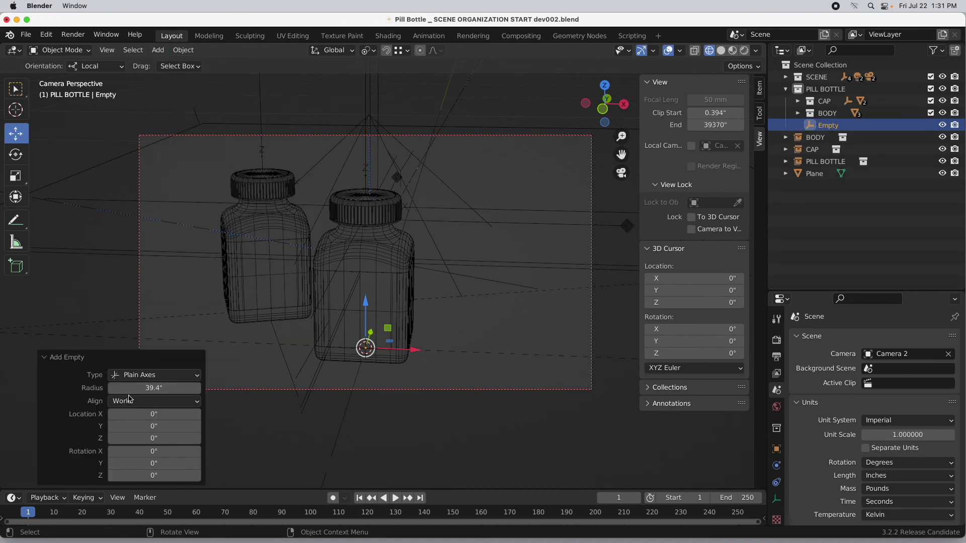
{"action": "left_click", "coordinate": [157, 386]}
{"action": "type", "text": "2"}
{"action": "key", "text": "Return"}
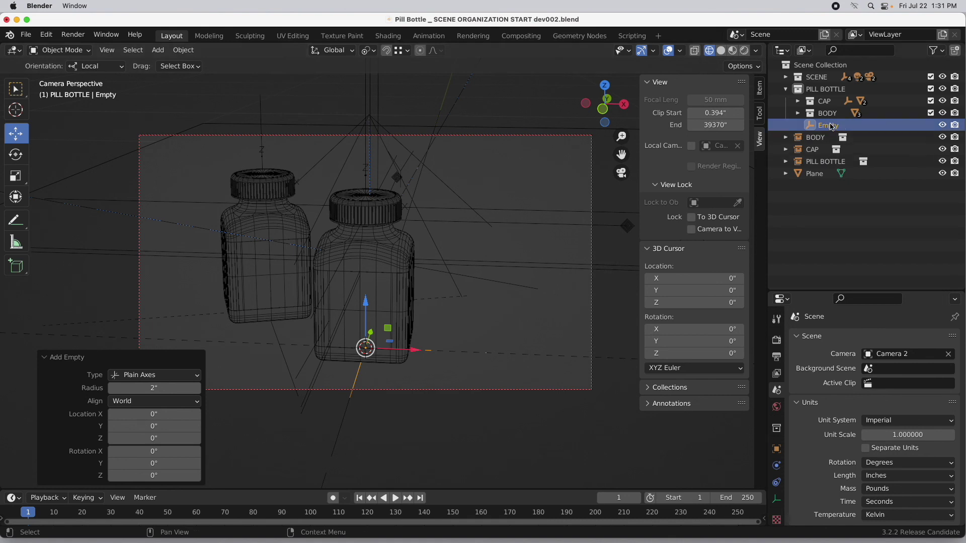
{"action": "left_click_drag", "start_coordinate": [831, 127], "coordinate": [820, 62]}
Step: Rename the new empty "PILL BOTTLE cap off" and parent the BODY instance to it
{"action": "double_click", "coordinate": [816, 149]}
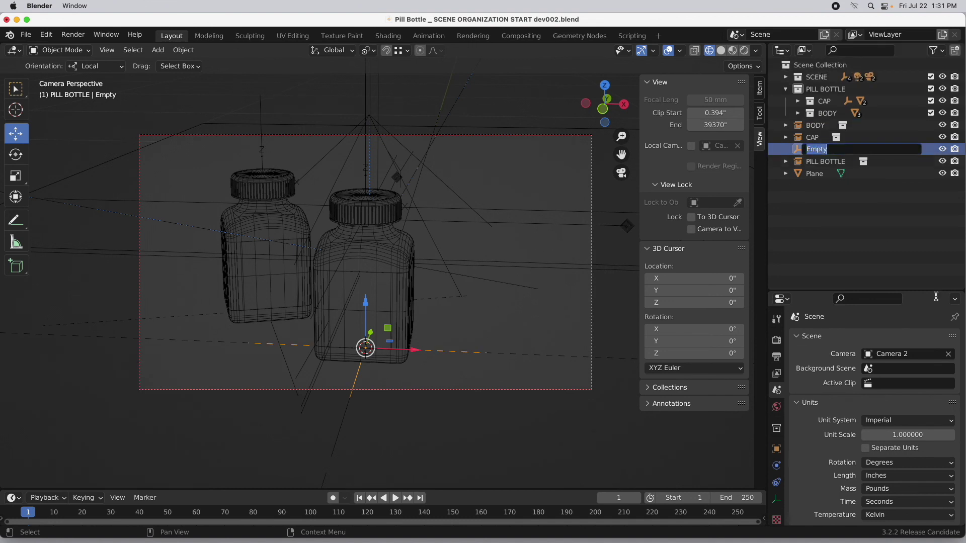
{"action": "type", "text": "PILL BOTTLE cap"}
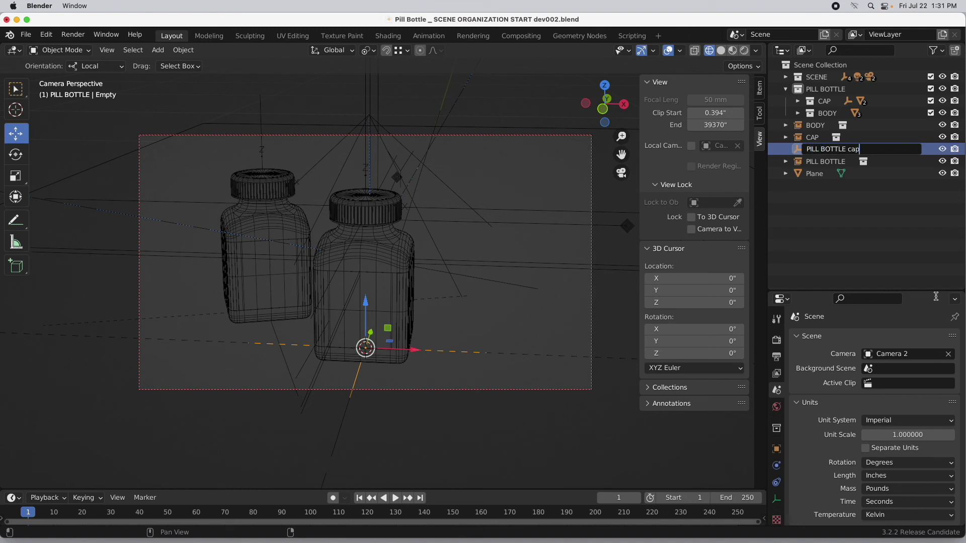
{"action": "type", "text": " off"}
{"action": "key", "text": "Return"}
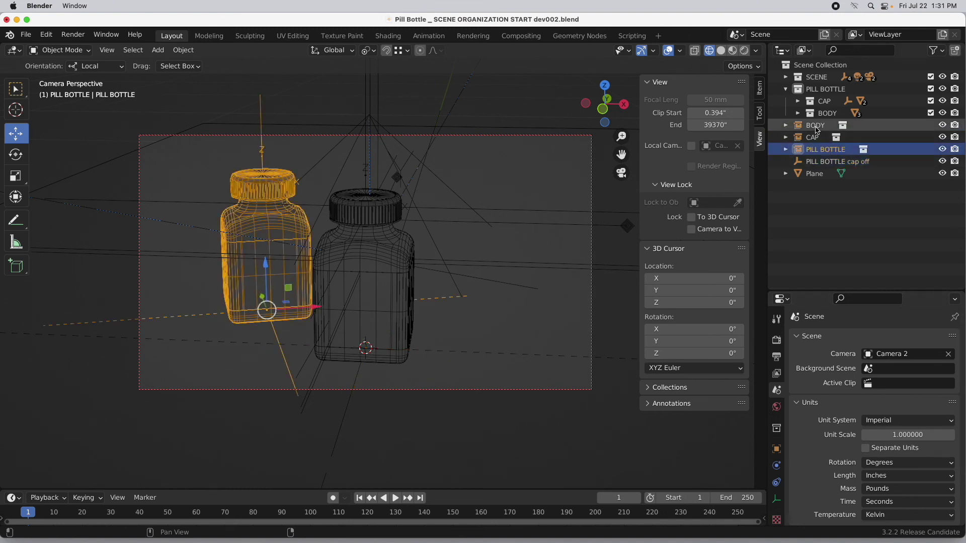
{"action": "left_click", "coordinate": [808, 126]}
{"action": "left_click_drag", "start_coordinate": [807, 127], "coordinate": [819, 163]}
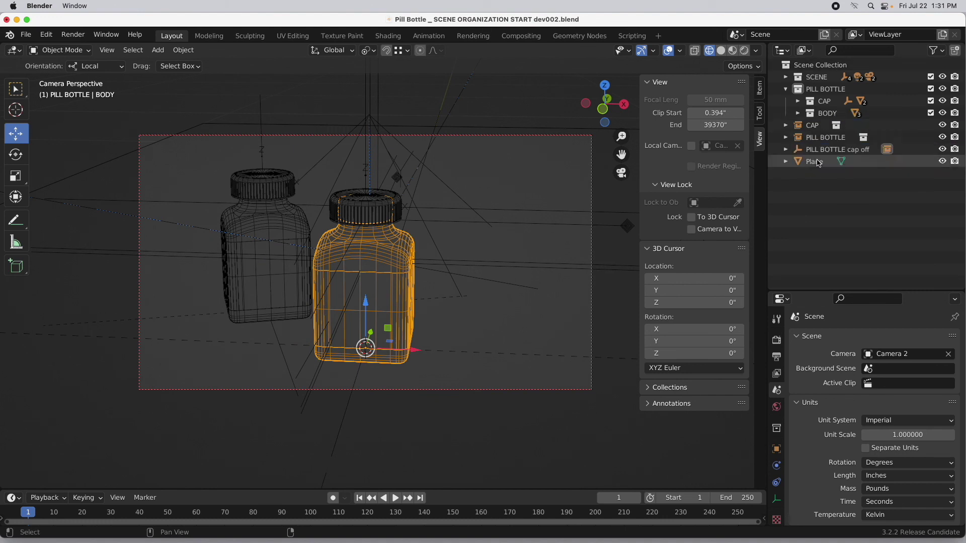
Step: Exclude the SCENE collection from the view layer and show the bottles close up in the front orthographic view
{"action": "left_click", "coordinate": [810, 128]}
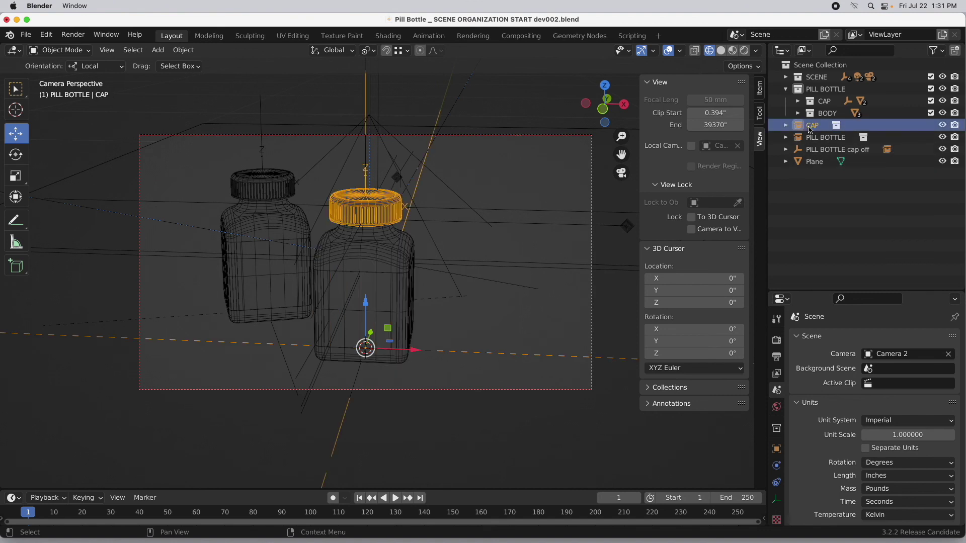
{"action": "left_click", "coordinate": [603, 108]}
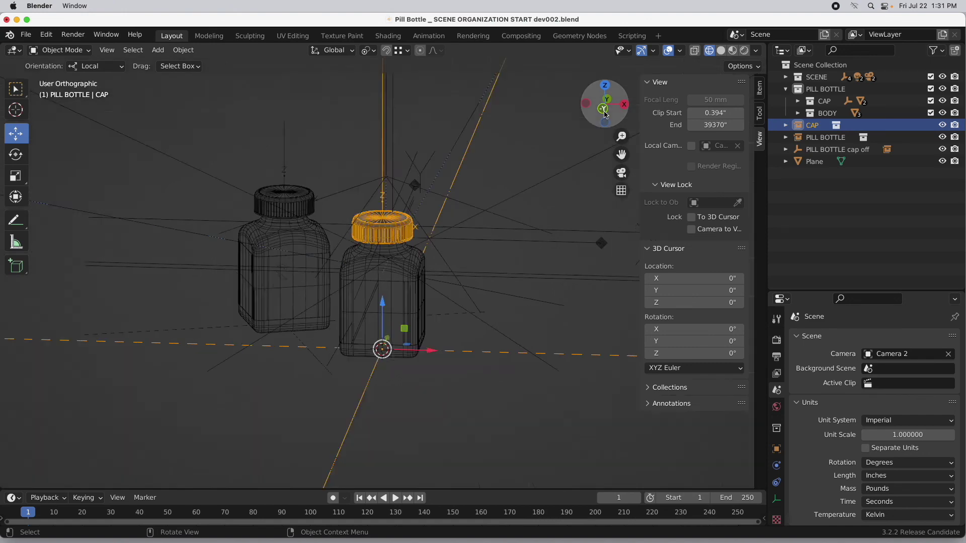
{"action": "left_click", "coordinate": [931, 77]}
{"action": "scroll", "coordinate": [479, 248], "scroll_direction": "up", "scroll_amount": 4}
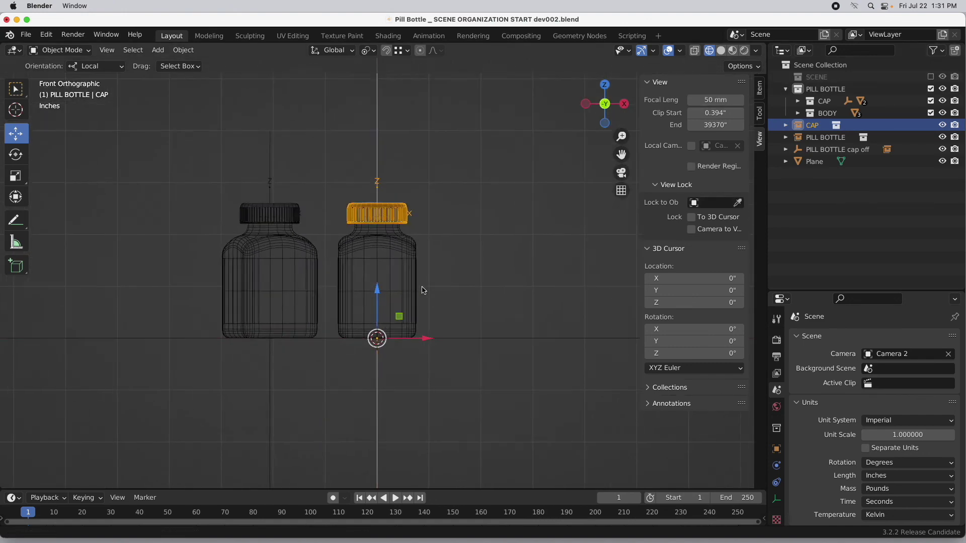
{"action": "scroll", "coordinate": [479, 248], "scroll_direction": "up", "scroll_amount": 2}
{"action": "middle_click_drag", "start_coordinate": [492, 242], "coordinate": [492, 295], "text": "shift"}
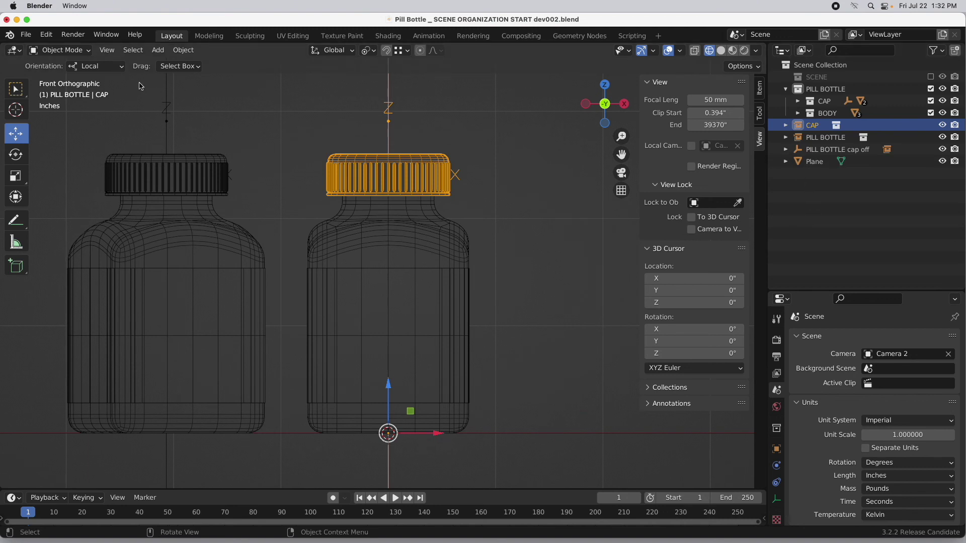
Step: Add a second Plain Axes empty with a 2" radius and move it to the Scene Collection level
{"action": "left_click", "coordinate": [156, 51]}
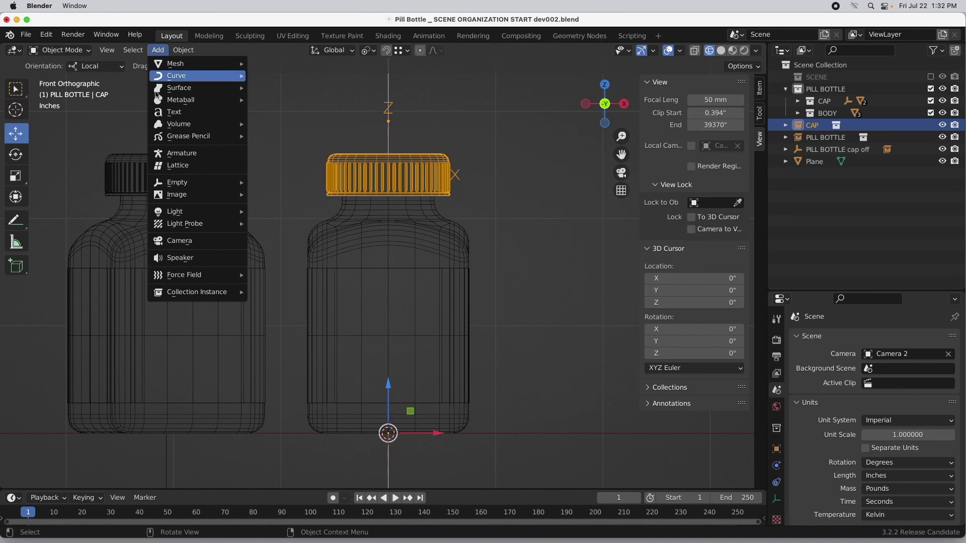
{"action": "mouse_move", "coordinate": [192, 186]}
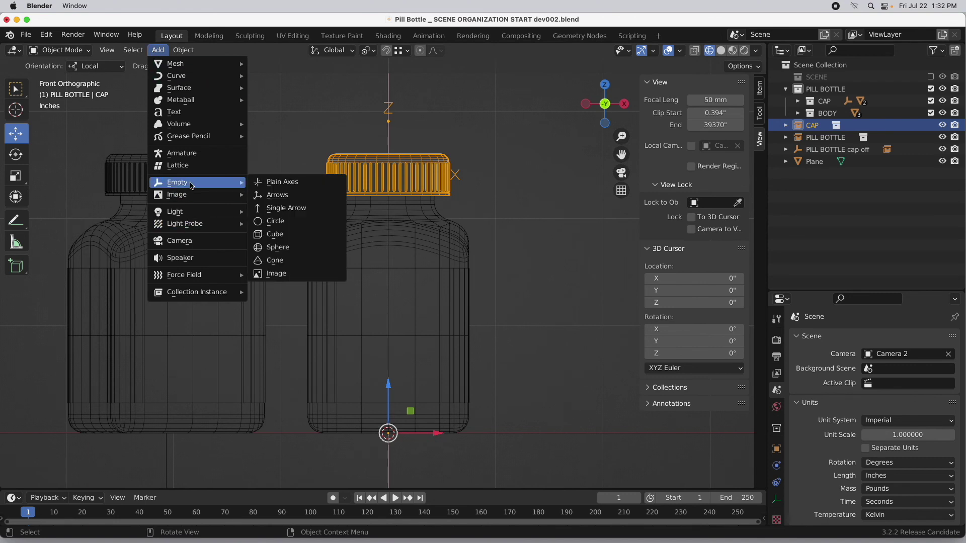
{"action": "left_click", "coordinate": [307, 183]}
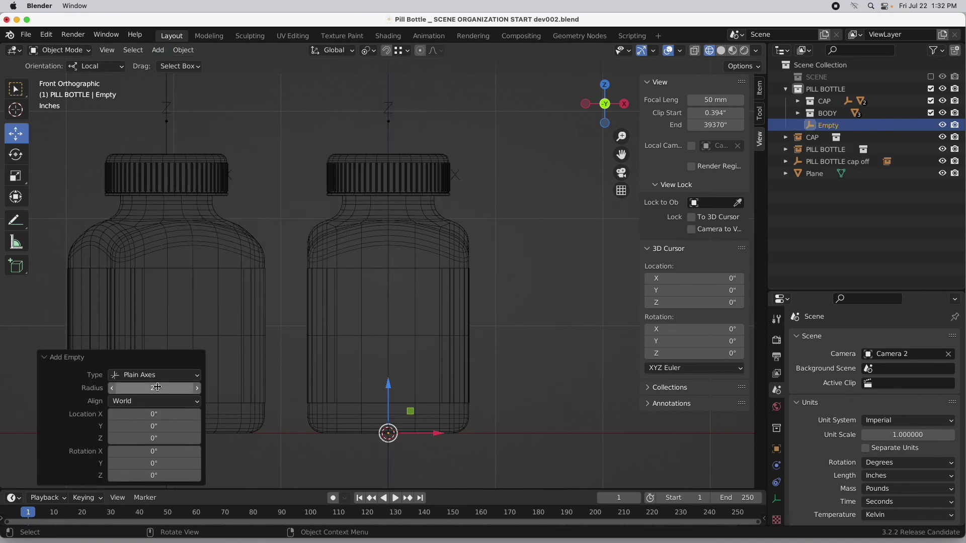
{"action": "left_click_drag", "start_coordinate": [829, 128], "coordinate": [828, 64]}
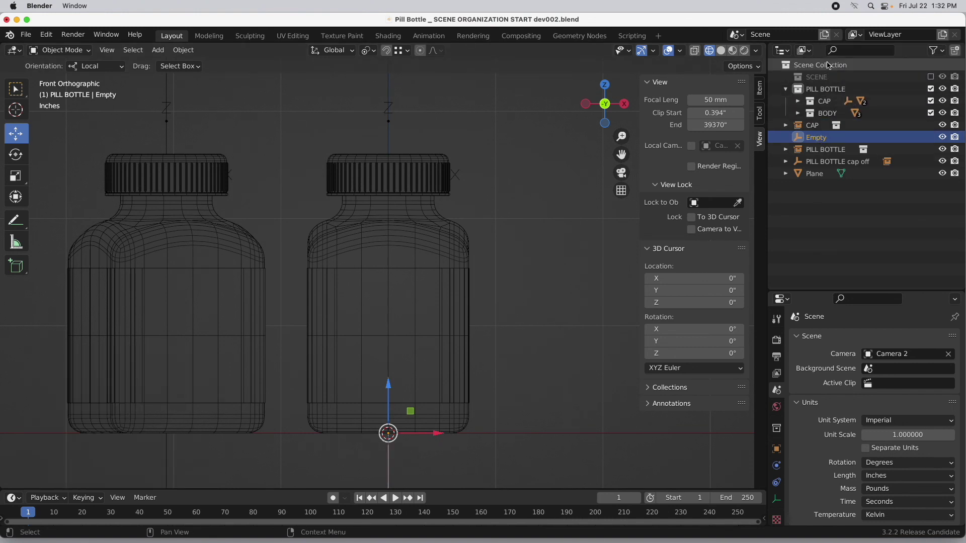
Step: Rename the second empty "CAP rotation axis"
{"action": "double_click", "coordinate": [819, 137]}
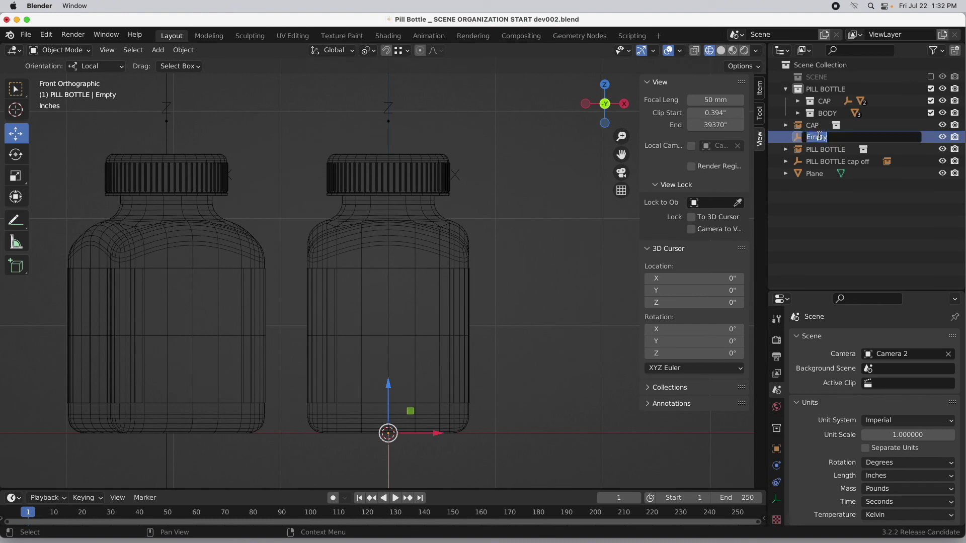
{"action": "type", "text": "CAP"}
{"action": "type", "text": " rotatino a"}
{"action": "type", "text": "on"}
{"action": "type", "text": " axis"}
{"action": "key", "text": "Return"}
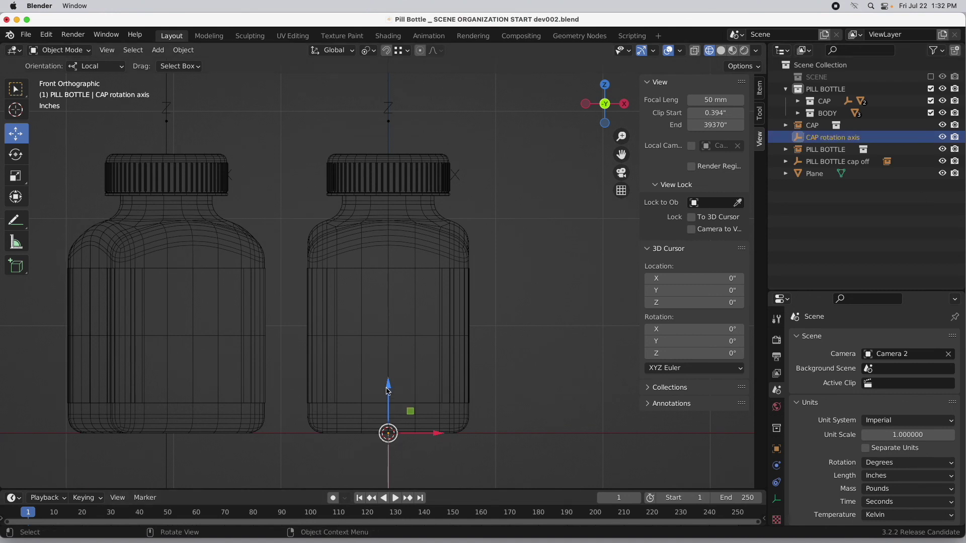
Step: Raise the CAP rotation axis empty about 2.21" in Z to the lower edge of the cap
{"action": "left_click_drag", "start_coordinate": [388, 392], "coordinate": [419, 151]}
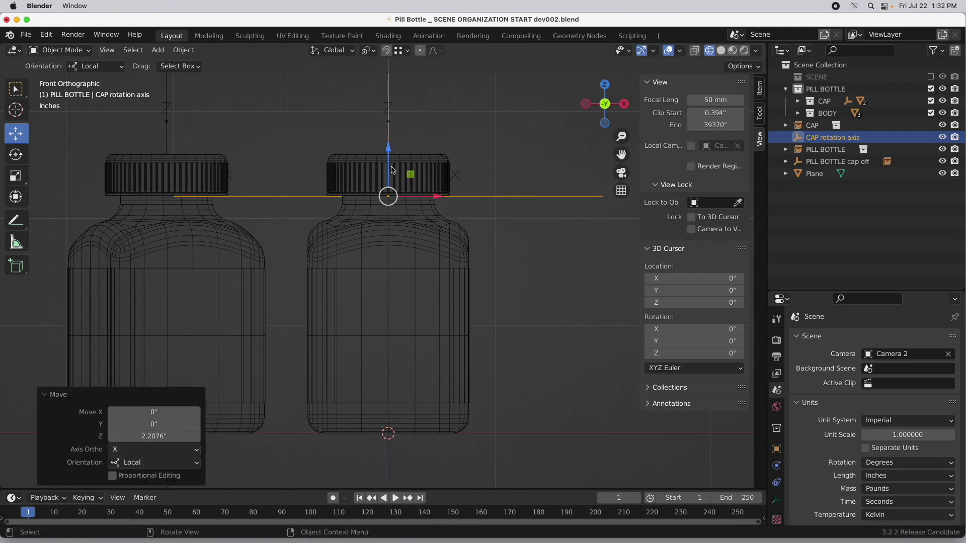
{"action": "scroll", "coordinate": [392, 170], "scroll_direction": "up", "scroll_amount": 2}
{"action": "scroll", "coordinate": [399, 161], "scroll_direction": "up", "scroll_amount": 4}
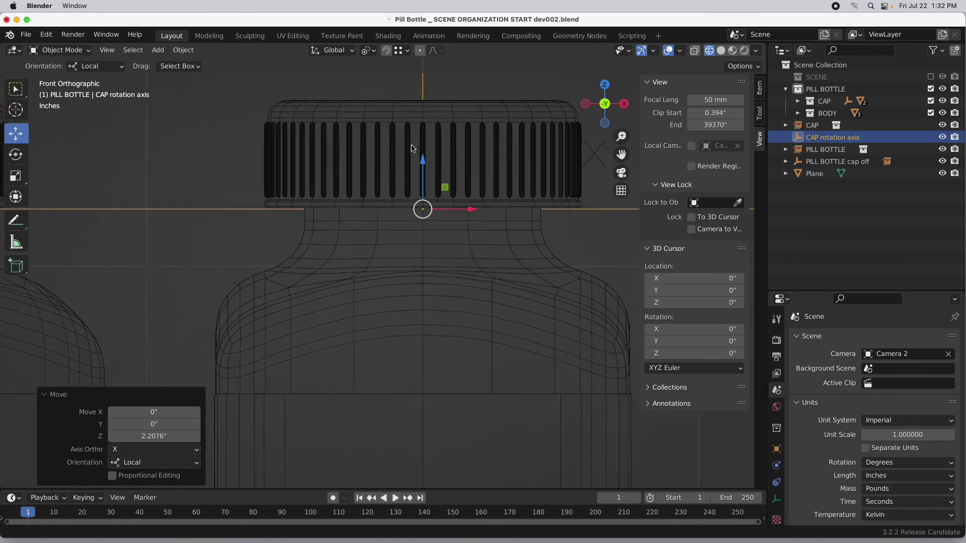
{"action": "scroll", "coordinate": [419, 138], "scroll_direction": "up", "scroll_amount": 2}
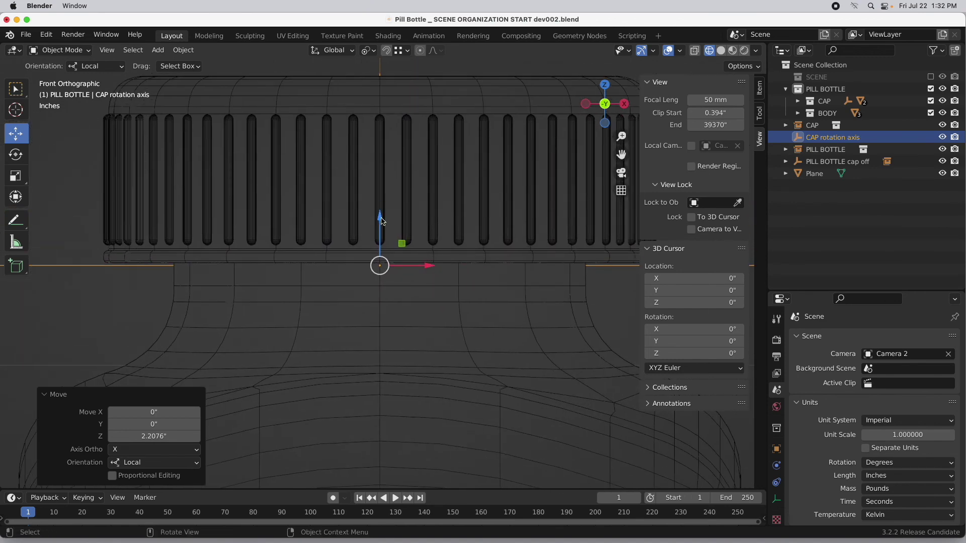
{"action": "left_click_drag", "start_coordinate": [381, 216], "coordinate": [383, 214]}
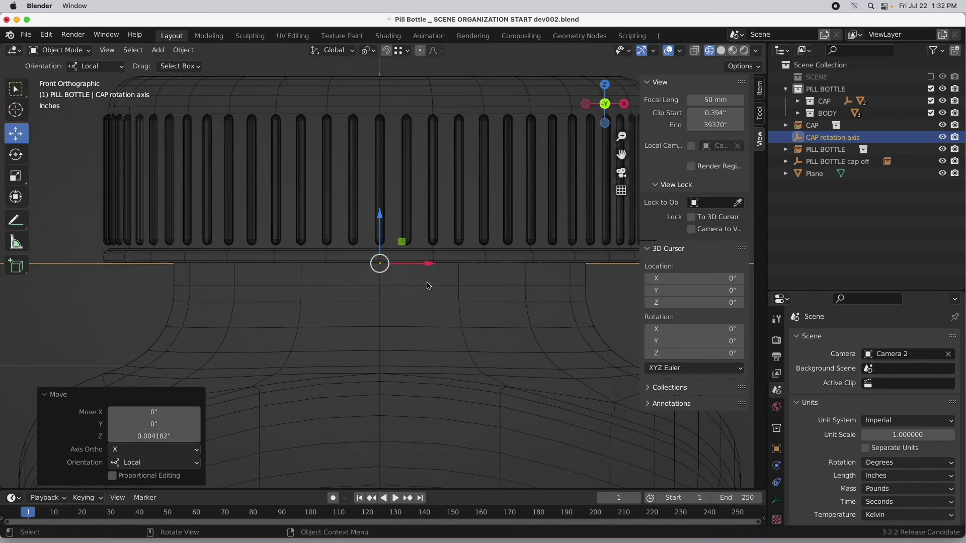
Step: Parent the CAP instance to the CAP rotation axis empty
{"action": "scroll", "coordinate": [359, 279], "scroll_direction": "down", "scroll_amount": 4}
{"action": "scroll", "coordinate": [359, 278], "scroll_direction": "down", "scroll_amount": 3}
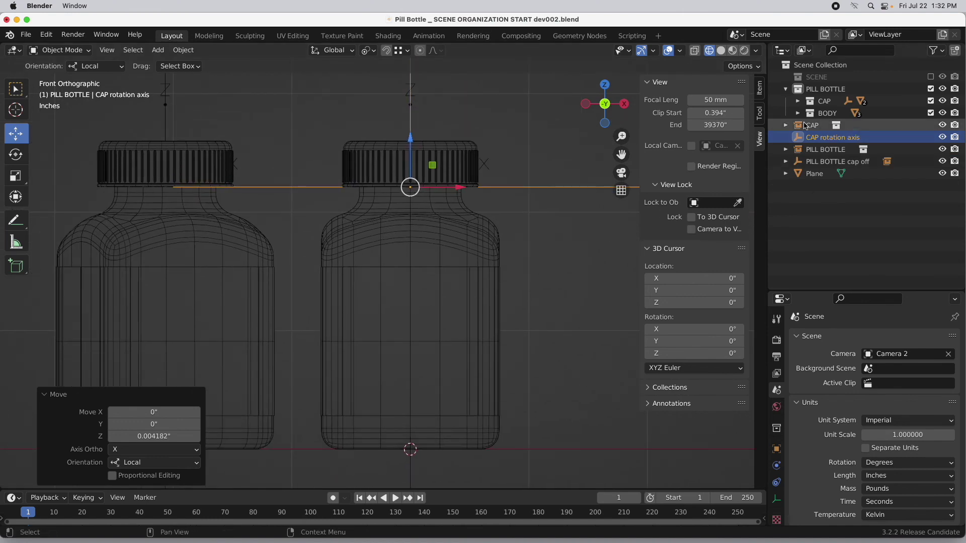
{"action": "left_click", "coordinate": [811, 126]}
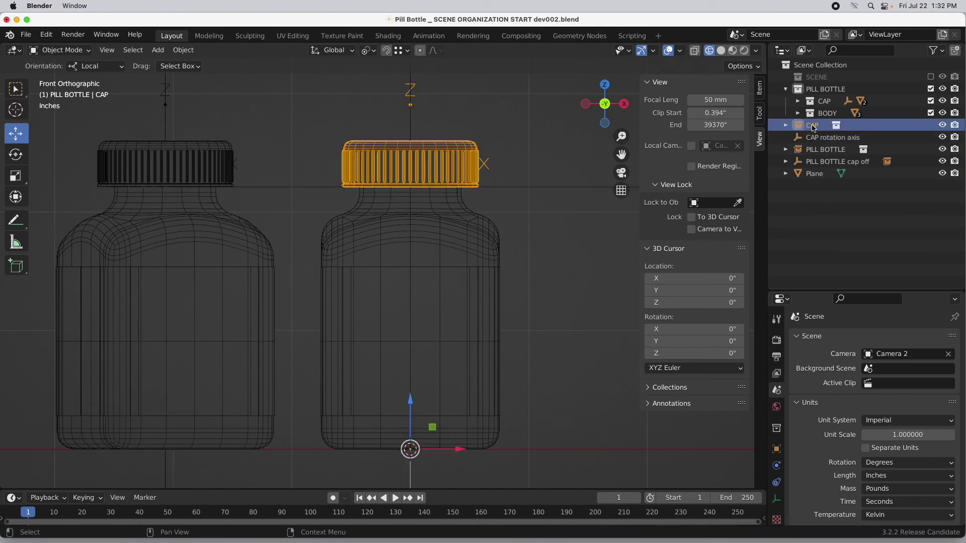
{"action": "left_click_drag", "start_coordinate": [813, 127], "coordinate": [824, 139]}
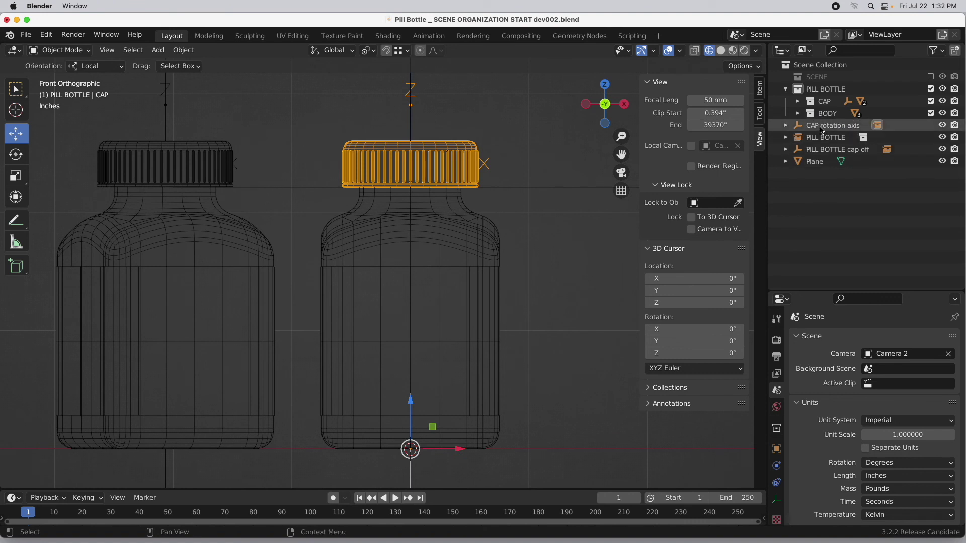
Step: Test-rotate the CAP rotation axis empty about 10.3° in the front view and undo the rotation
{"action": "left_click", "coordinate": [823, 127]}
{"action": "left_click", "coordinate": [15, 154]}
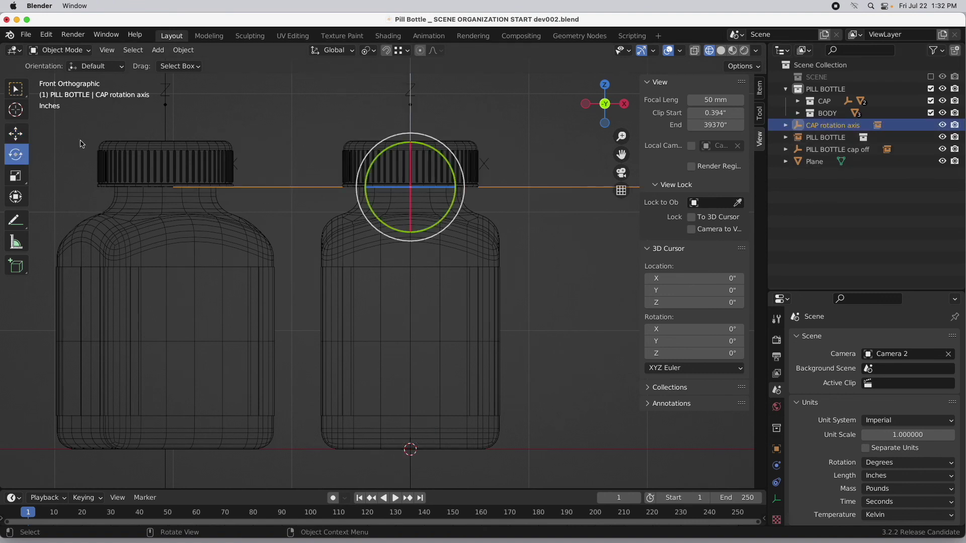
{"action": "mouse_move", "coordinate": [459, 167]}
{"action": "left_mouse_down"}
{"action": "mouse_move", "coordinate": [463, 177]}
{"action": "mouse_move", "coordinate": [447, 144]}
{"action": "mouse_move", "coordinate": [463, 166]}
{"action": "mouse_move", "coordinate": [456, 169]}
{"action": "left_mouse_up"}
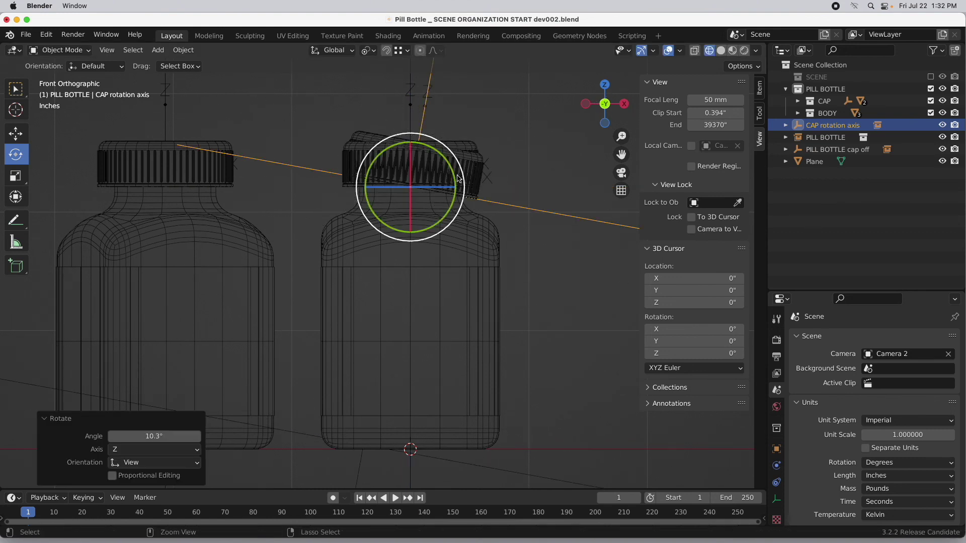
{"action": "key", "text": "ctrl+z"}
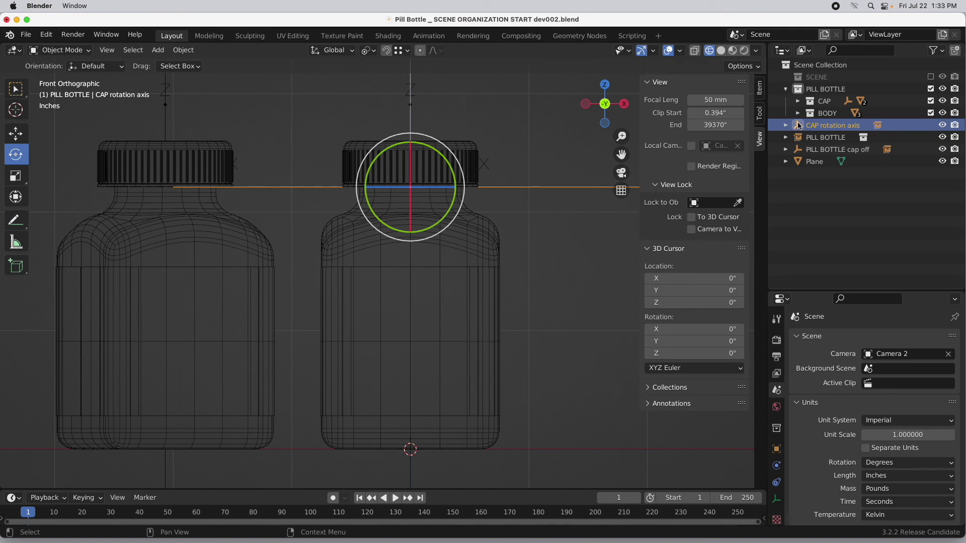
Step: Parent the CAP rotation axis empty to PILL BOTTLE cap off and expand both empties to show their children
{"action": "left_click_drag", "start_coordinate": [800, 127], "coordinate": [828, 151]}
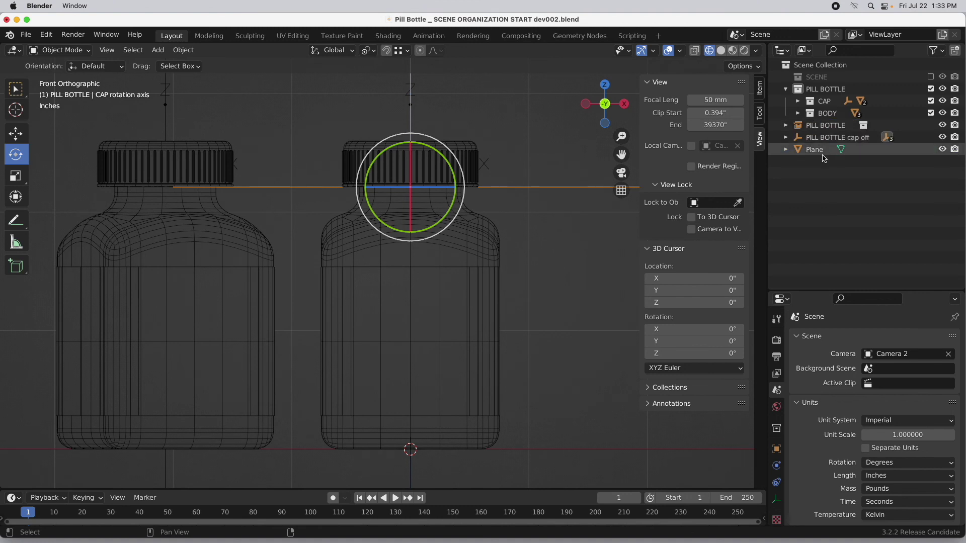
{"action": "left_click", "coordinate": [785, 137]}
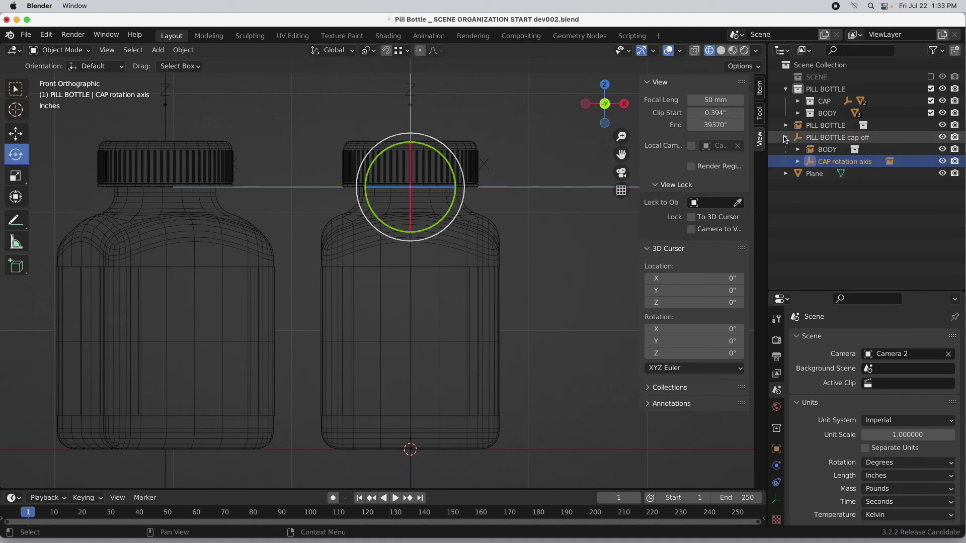
{"action": "left_click", "coordinate": [799, 162]}
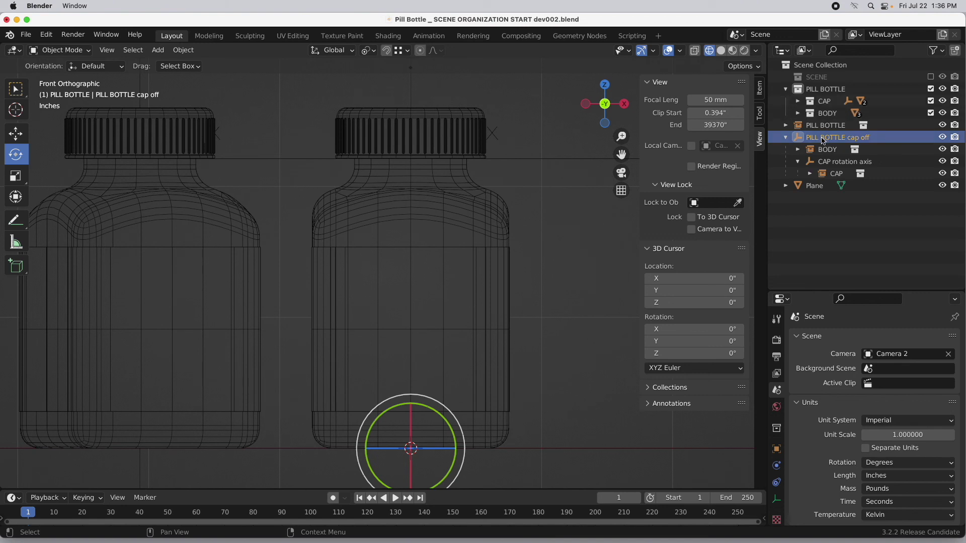
Step: Move the PILL BOTTLE cap off empty about 1.61" along X, then about 0.32" in X and 1.16" in Y
{"action": "left_click", "coordinate": [19, 138]}
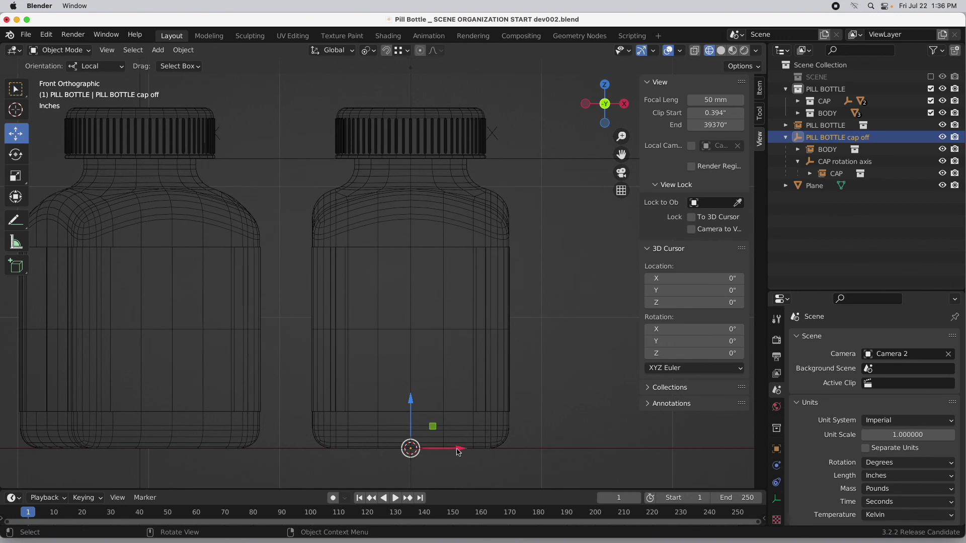
{"action": "left_click_drag", "start_coordinate": [458, 451], "coordinate": [670, 454]}
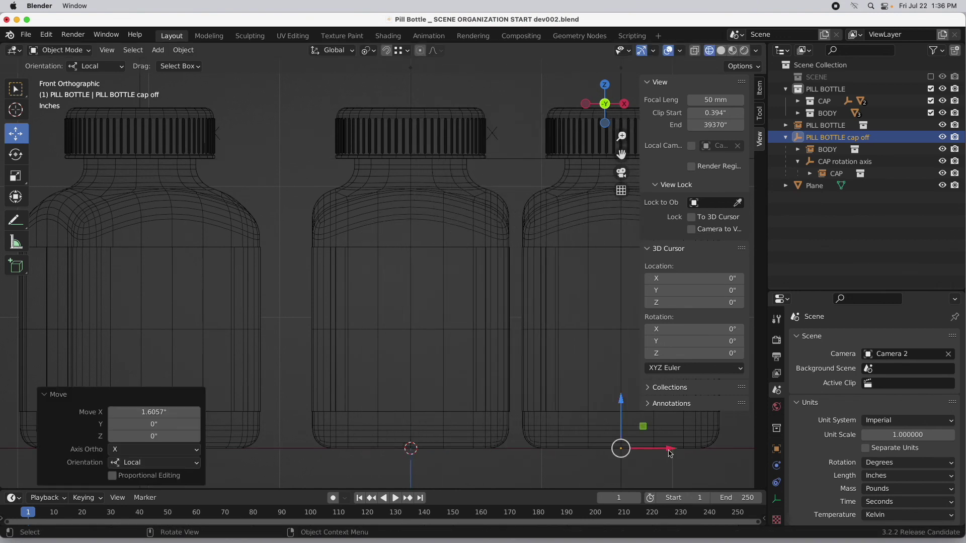
{"action": "key", "text": "KP_Decimal"}
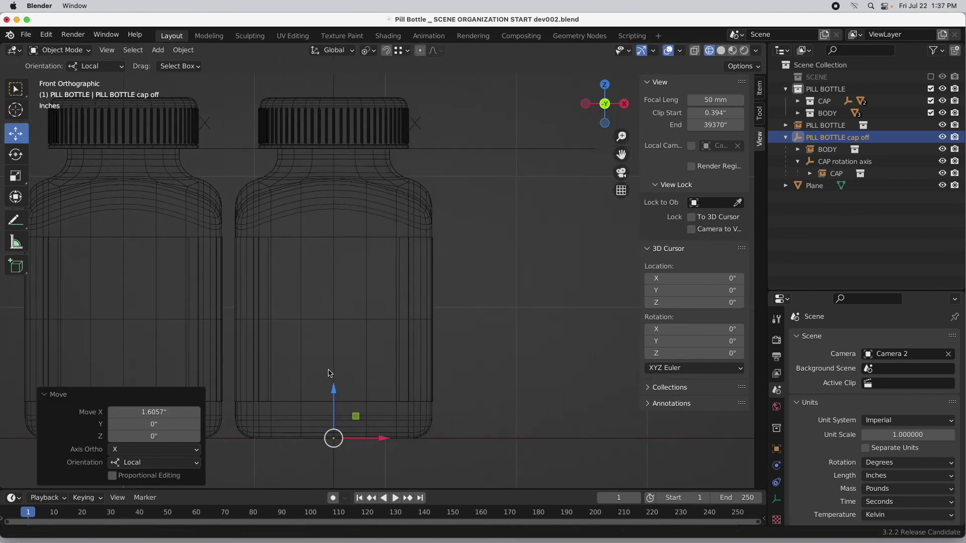
{"action": "middle_click_drag", "start_coordinate": [329, 374], "coordinate": [443, 420]}
{"action": "left_click_drag", "start_coordinate": [459, 426], "coordinate": [551, 408]}
{"action": "middle_click_drag", "start_coordinate": [551, 409], "coordinate": [534, 389]}
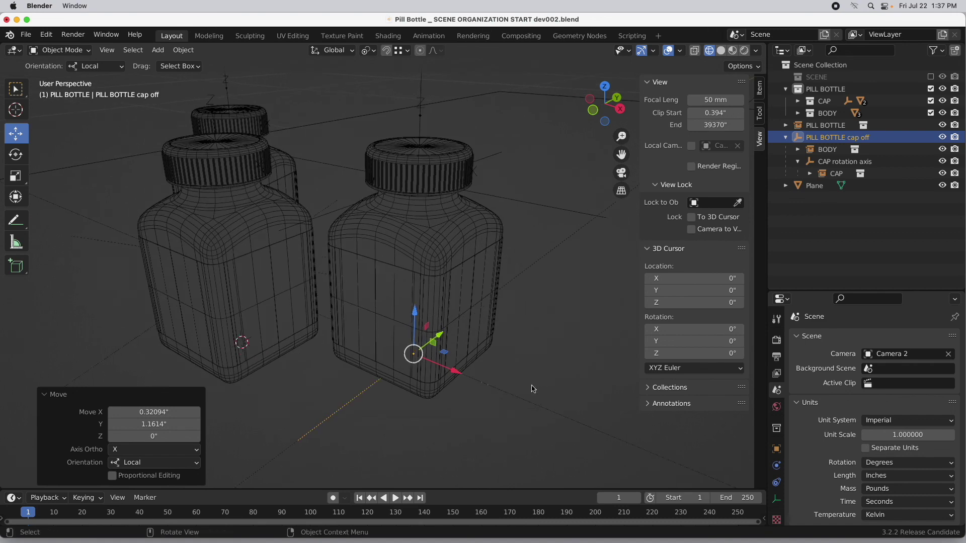
Step: Move the CAP rotation axis empty about 1.66" along local X and about -1.31" along local Z, beside the open bottle
{"action": "left_click", "coordinate": [833, 162]}
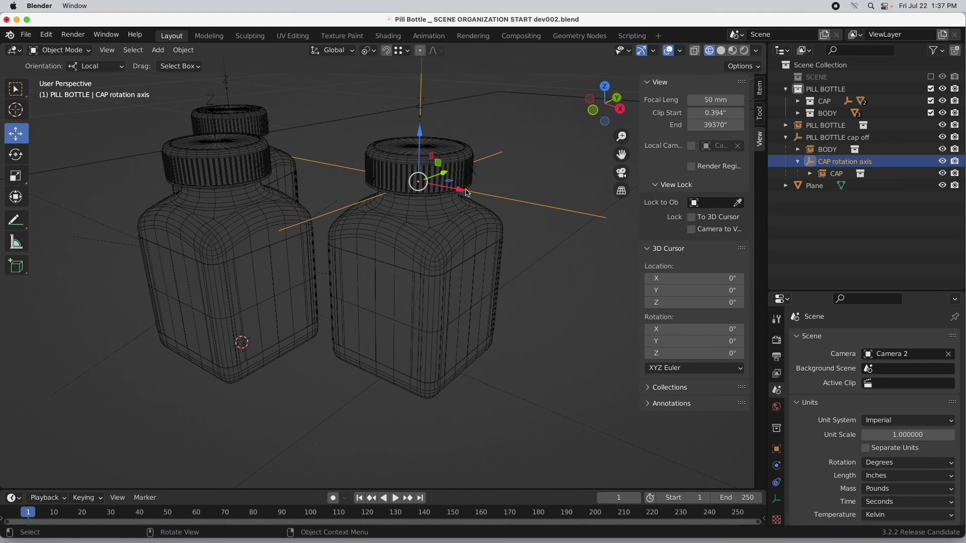
{"action": "left_click_drag", "start_coordinate": [464, 193], "coordinate": [576, 221]}
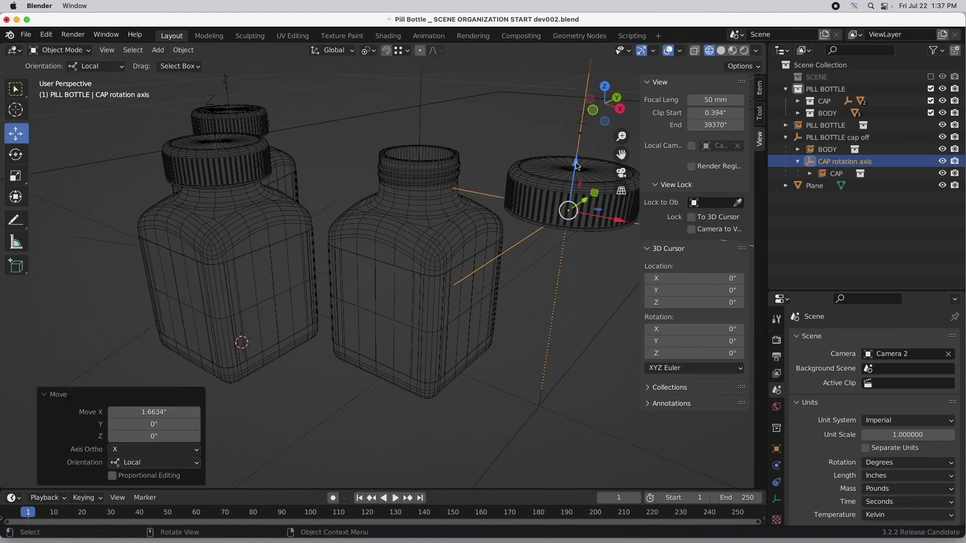
{"action": "left_click_drag", "start_coordinate": [577, 166], "coordinate": [557, 297]}
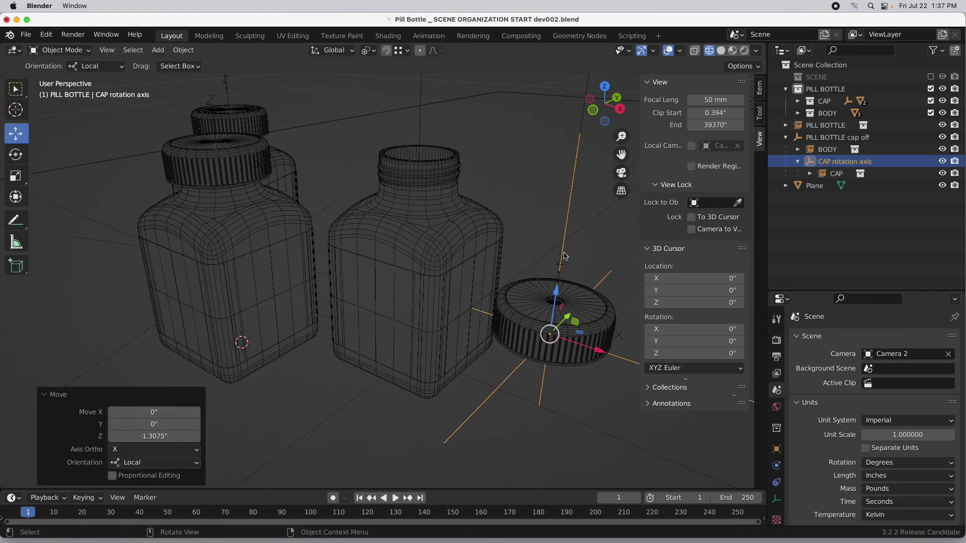
Step: Rotate the CAP rotation axis empty about 60.3° in the front view to tilt the cap toward the bottle
{"action": "left_click", "coordinate": [594, 115]}
{"action": "scroll", "coordinate": [557, 284], "scroll_direction": "up", "scroll_amount": 5}
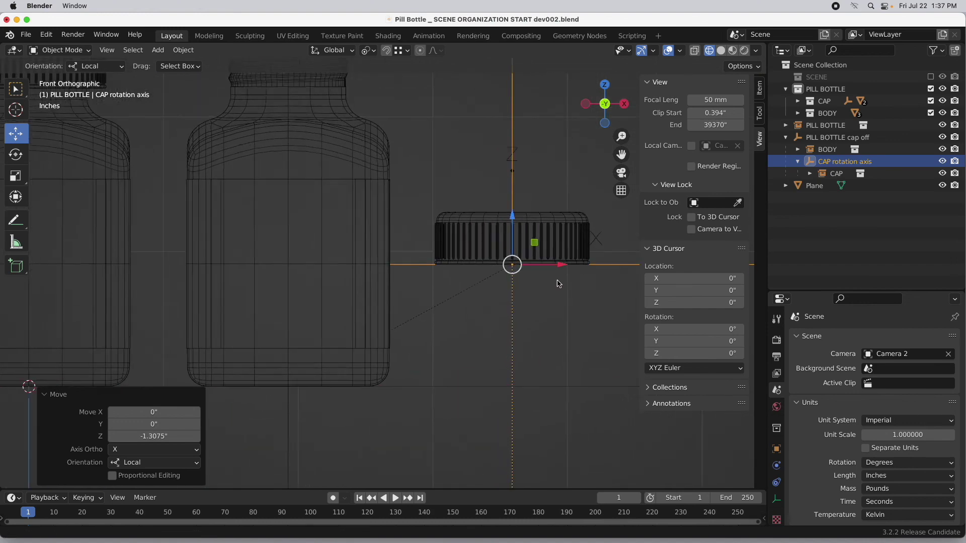
{"action": "scroll", "coordinate": [557, 284], "scroll_direction": "up", "scroll_amount": 1}
{"action": "scroll", "coordinate": [559, 289], "scroll_direction": "right", "scroll_amount": 3, "text": "shift"}
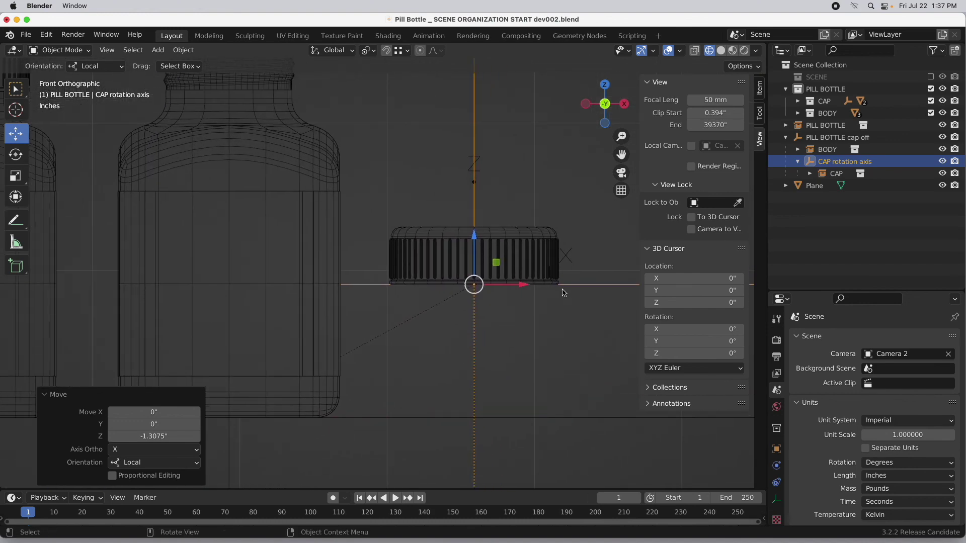
{"action": "left_click", "coordinate": [15, 154]}
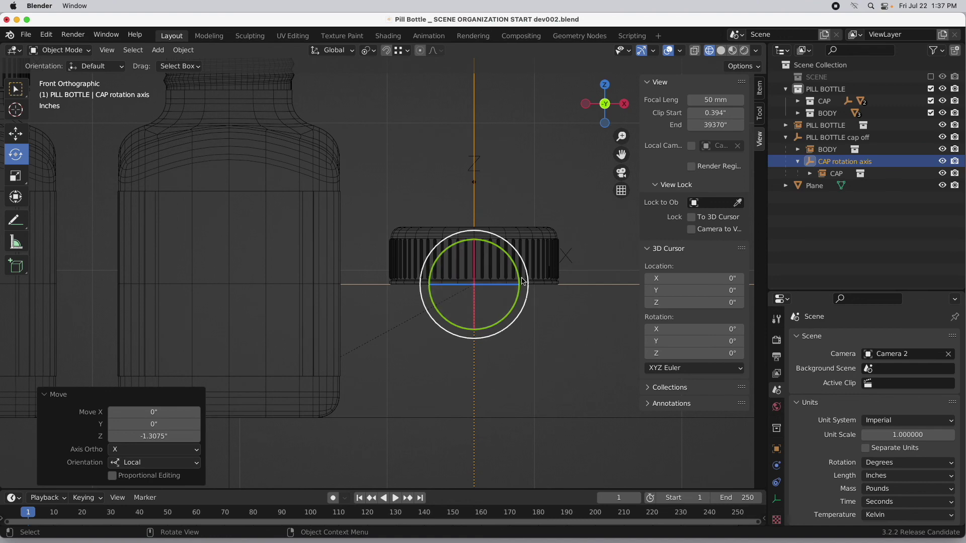
{"action": "left_click_drag", "start_coordinate": [526, 283], "coordinate": [509, 342]}
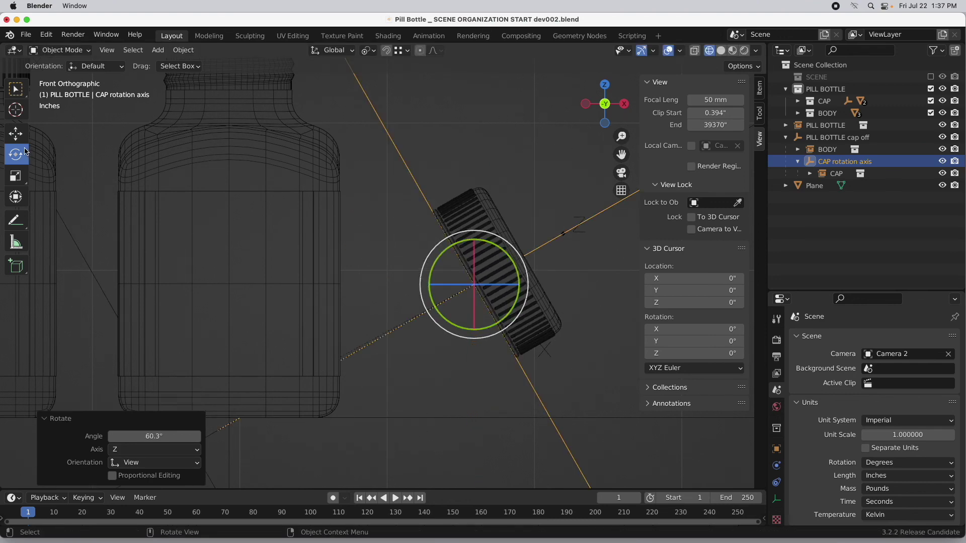
Step: Move the tilted CAP rotation axis empty about 0.05" in local X and -0.75" in Z, then nudge the cap against the bottle's side and ground
{"action": "left_click", "coordinate": [15, 134]}
{"action": "left_click_drag", "start_coordinate": [504, 294], "coordinate": [412, 357]}
{"action": "scroll", "coordinate": [423, 359], "scroll_direction": "up", "scroll_amount": 5}
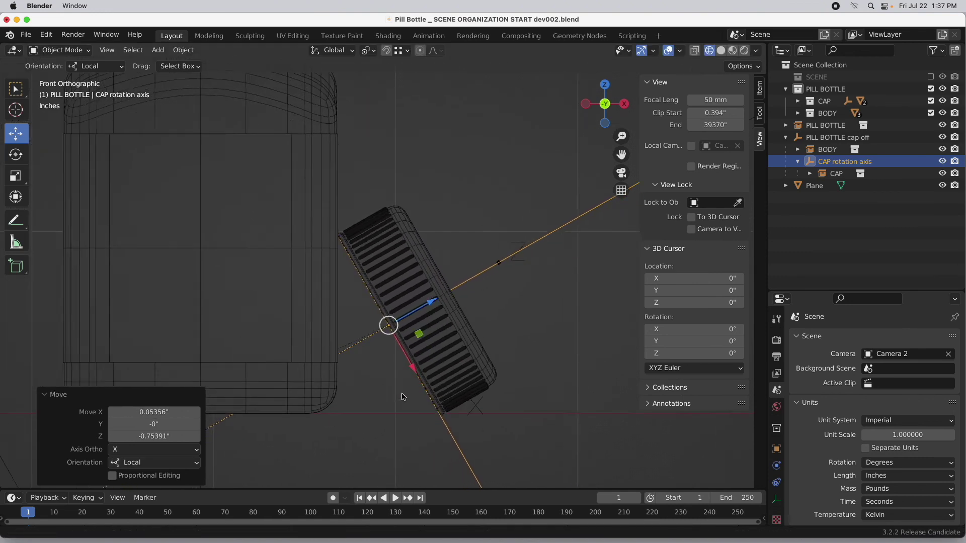
{"action": "scroll", "coordinate": [431, 355], "scroll_direction": "up", "scroll_amount": 1}
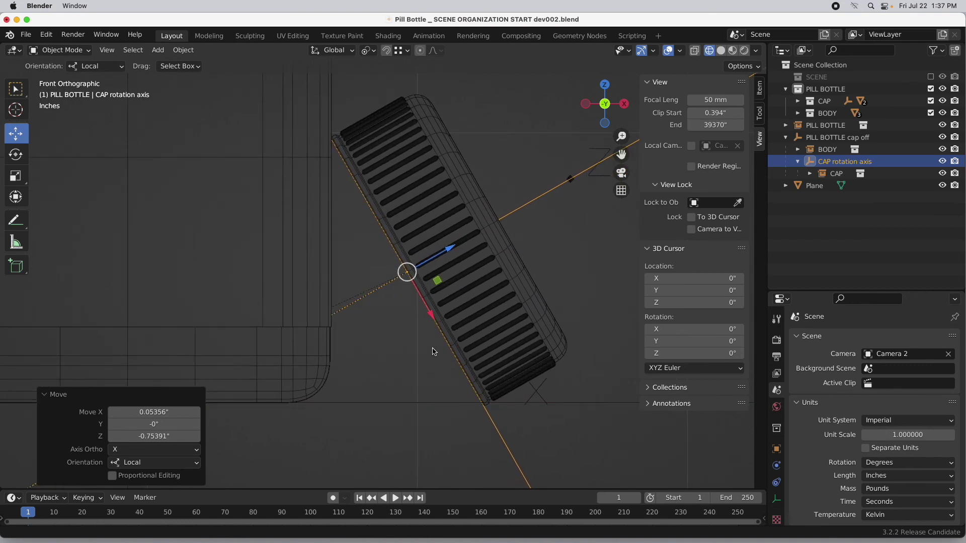
{"action": "left_click_drag", "start_coordinate": [438, 280], "coordinate": [437, 280]}
{"action": "middle_click_drag", "start_coordinate": [438, 279], "coordinate": [431, 314], "text": "ctrl"}
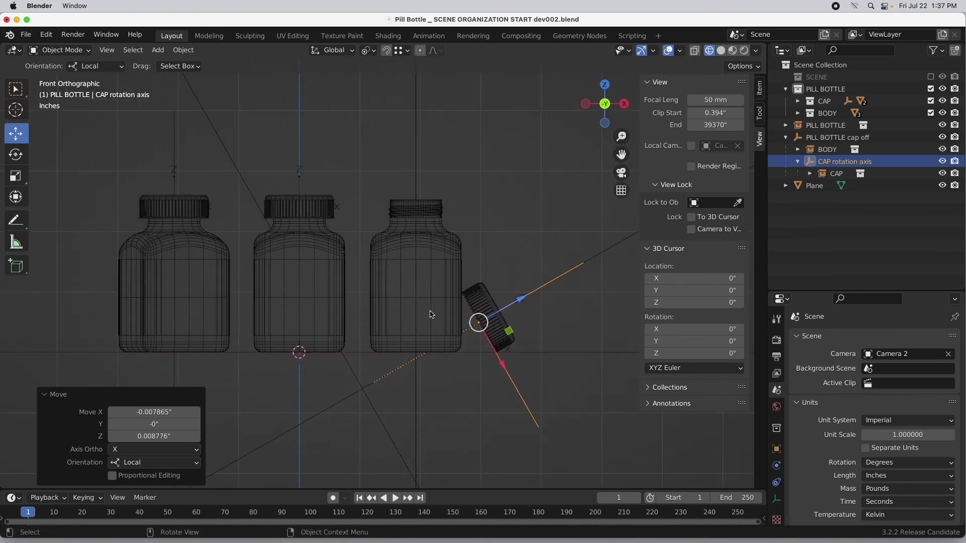
Step: Rotate the PILL BOTTLE cap off empty about -31.7° around global Z while looking through the camera
{"action": "left_click", "coordinate": [622, 173]}
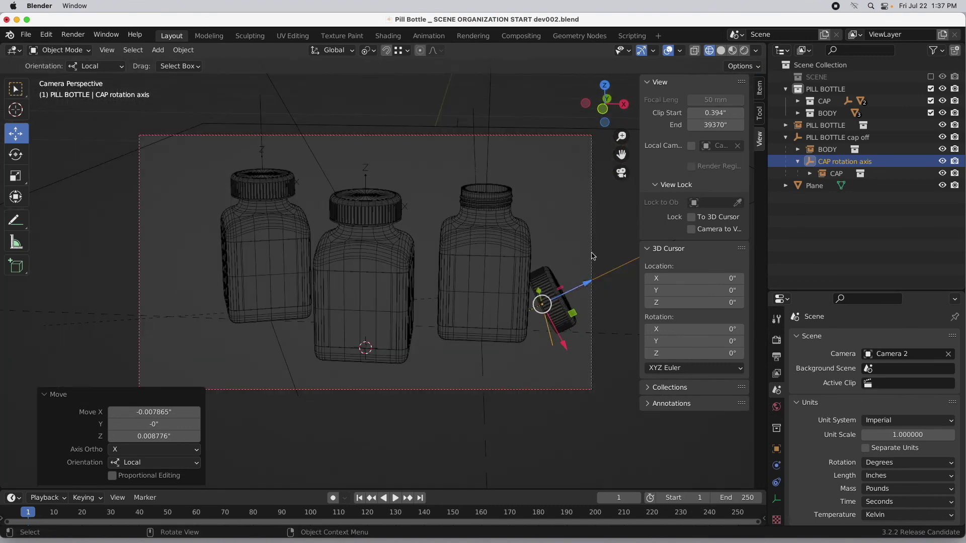
{"action": "left_click", "coordinate": [825, 138]}
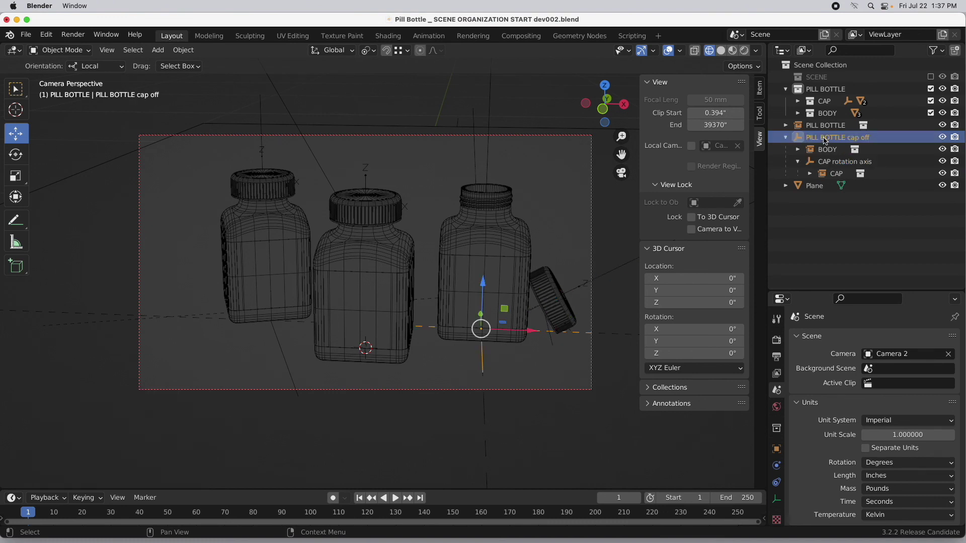
{"action": "left_click", "coordinate": [15, 155]}
{"action": "left_click_drag", "start_coordinate": [514, 345], "coordinate": [497, 356]}
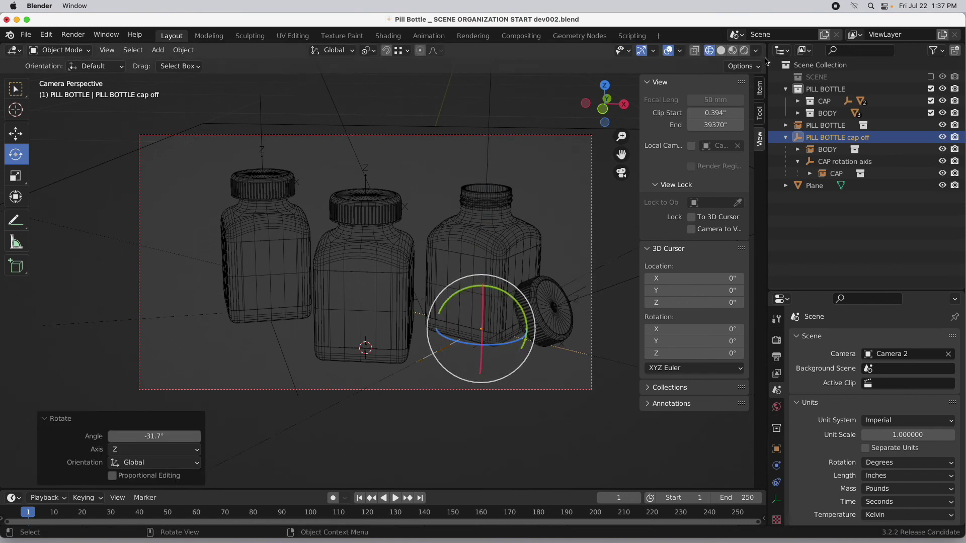
Step: Enable the SCENE collection and preview the camera view in rendered shading before returning to wireframe
{"action": "left_click", "coordinate": [931, 77]}
{"action": "left_click", "coordinate": [744, 50]}
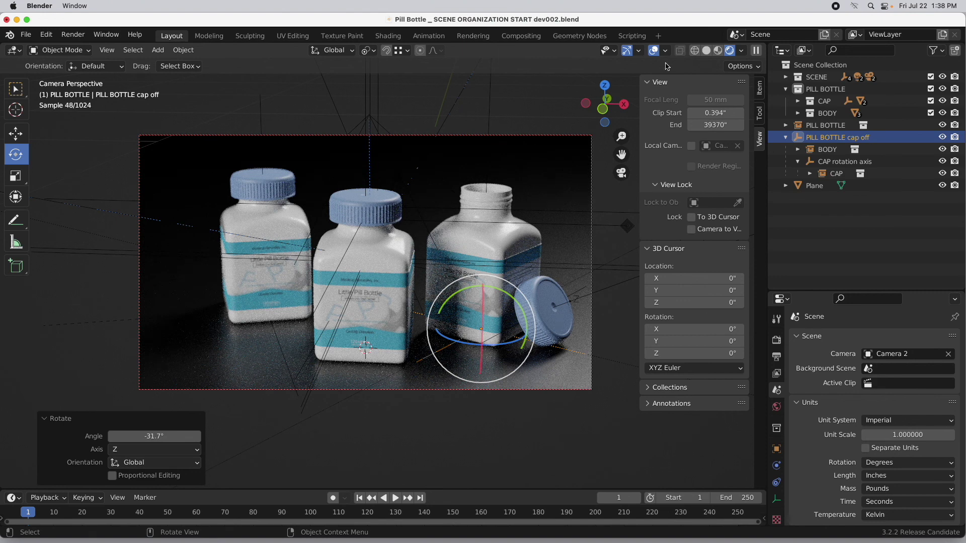
{"action": "left_click", "coordinate": [695, 52]}
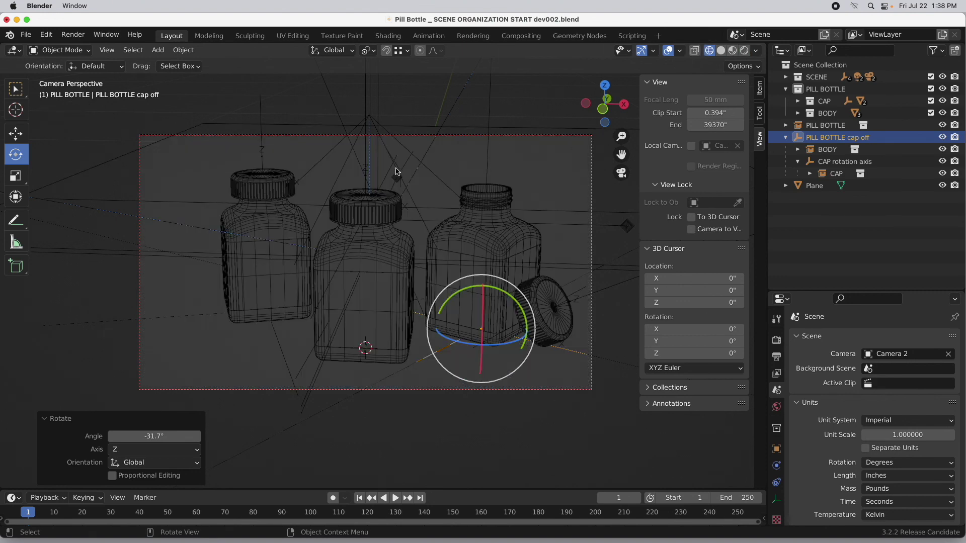
Step: Add a UV sphere with a 0.25" radius to the CAP collection and raise it along Z toward the cap's top
{"action": "left_click", "coordinate": [379, 212]}
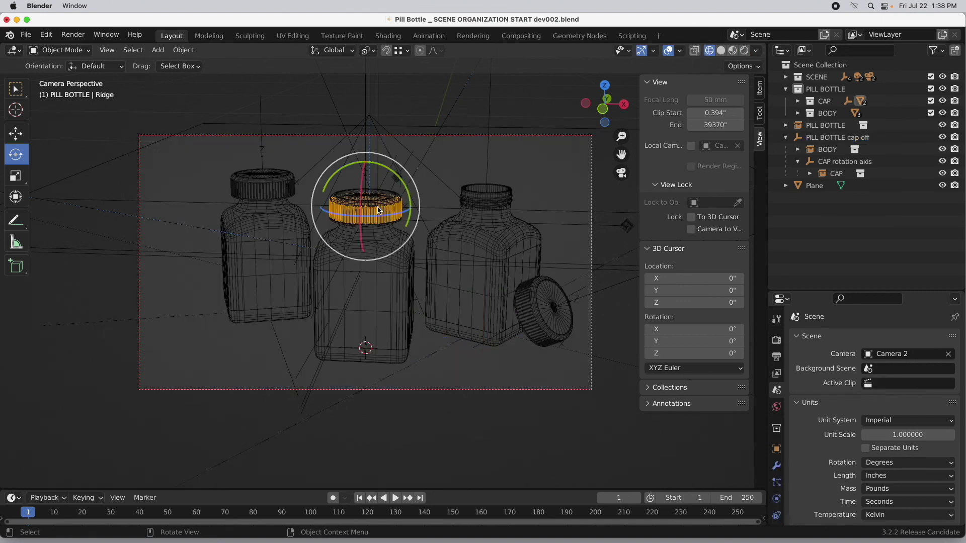
{"action": "left_click", "coordinate": [799, 103]}
{"action": "left_click", "coordinate": [825, 102]}
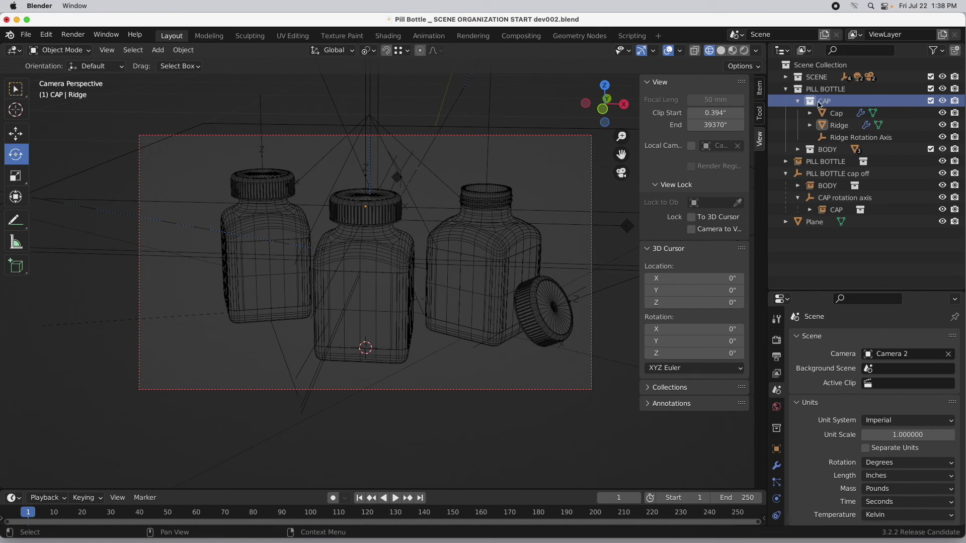
{"action": "left_click", "coordinate": [157, 50]}
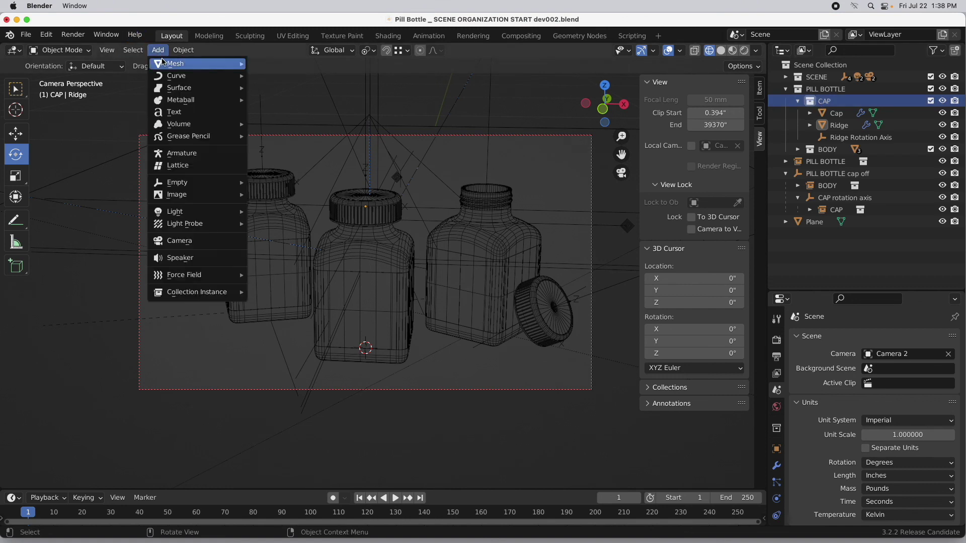
{"action": "mouse_move", "coordinate": [162, 62]}
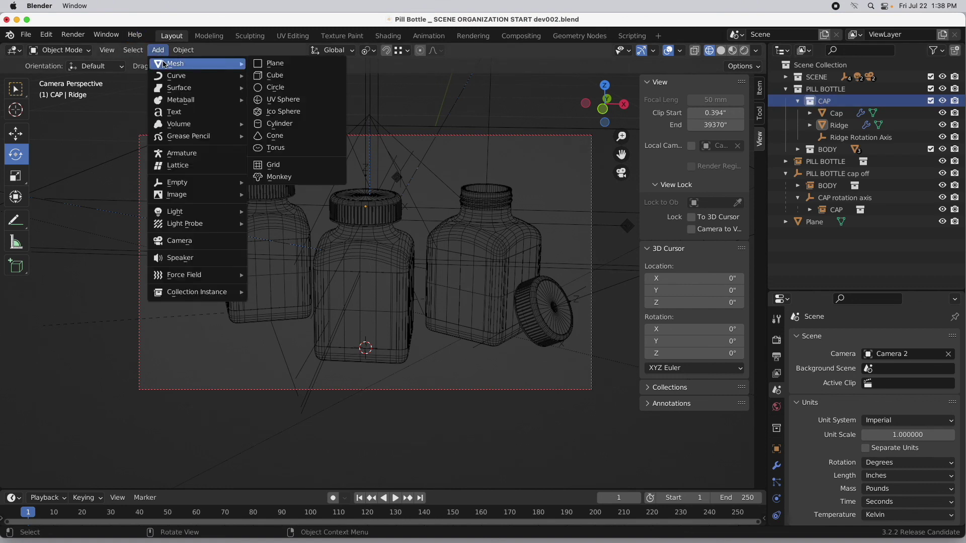
{"action": "left_click", "coordinate": [269, 98]}
{"action": "left_click", "coordinate": [168, 375]}
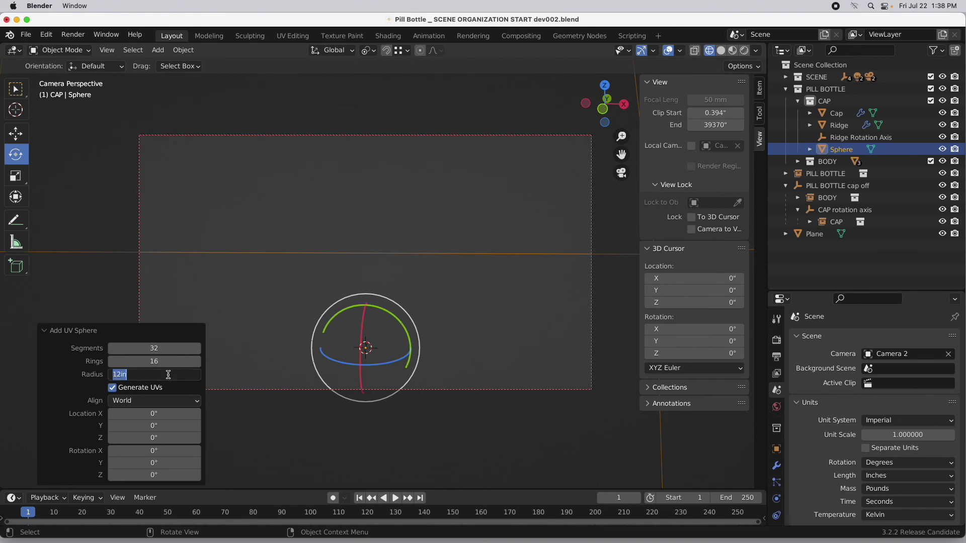
{"action": "type", "text": "0.25"}
{"action": "key", "text": "Return"}
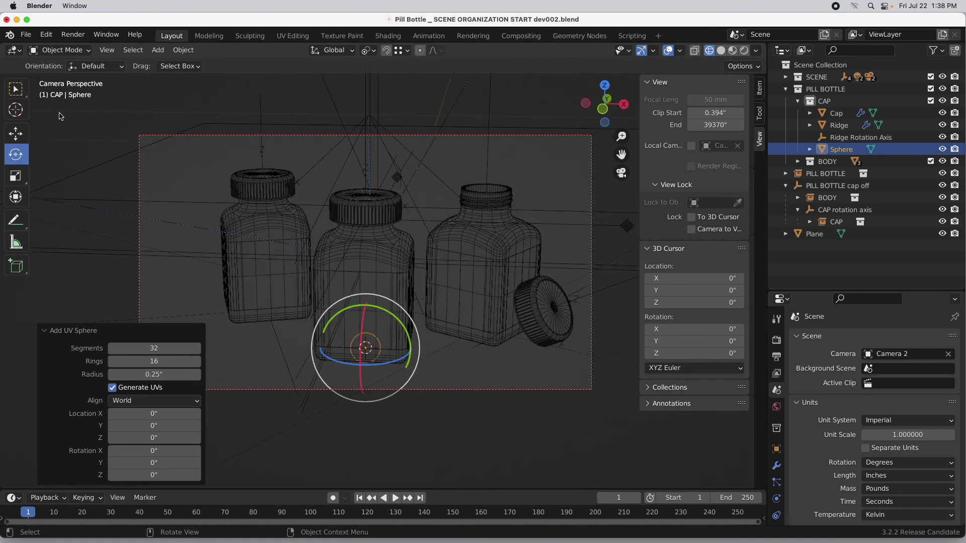
{"action": "left_click", "coordinate": [17, 133]}
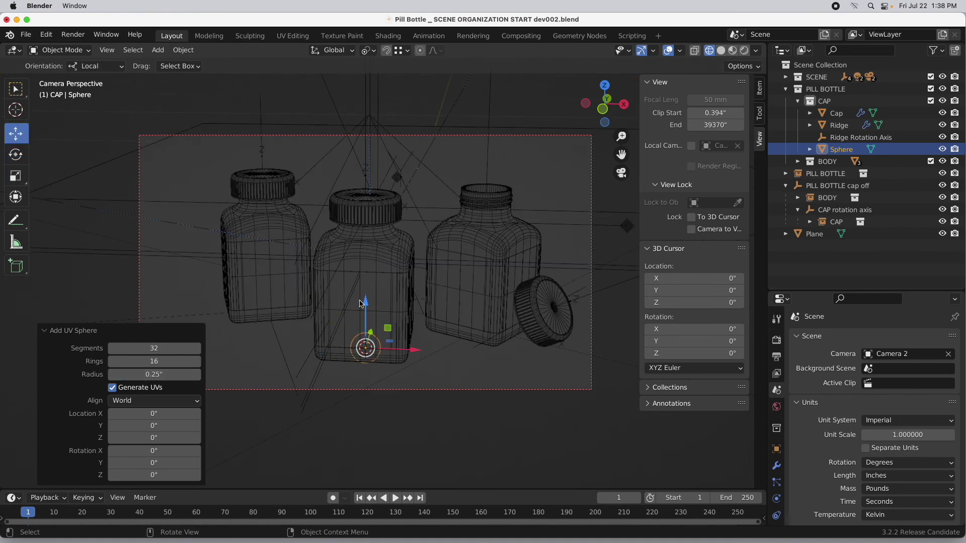
{"action": "left_click_drag", "start_coordinate": [368, 309], "coordinate": [371, 140]}
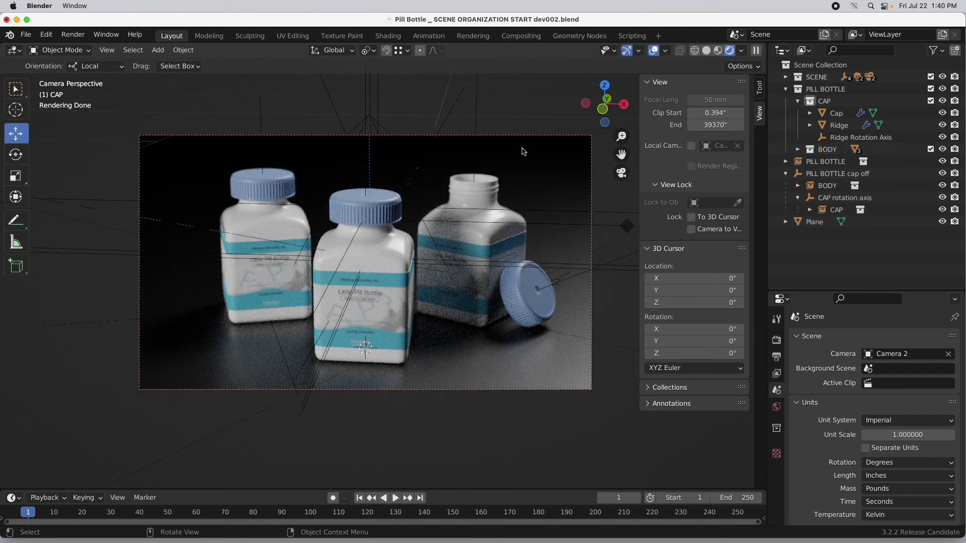
Step: Collapse the CAP collection, switch to wireframe shading and instance the PILL BOTTLE collection to the scene
{"action": "left_click", "coordinate": [797, 102]}
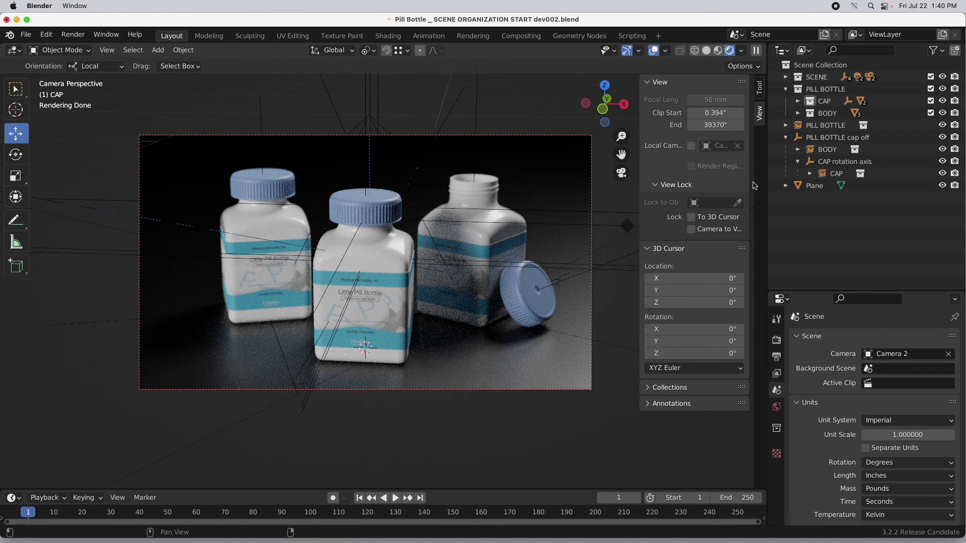
{"action": "left_click", "coordinate": [831, 91]}
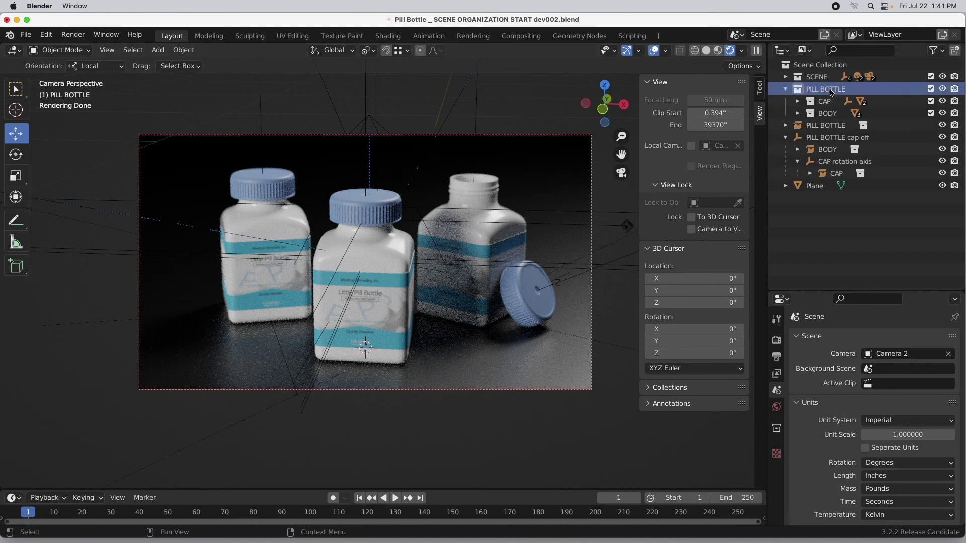
{"action": "left_click", "coordinate": [694, 52]}
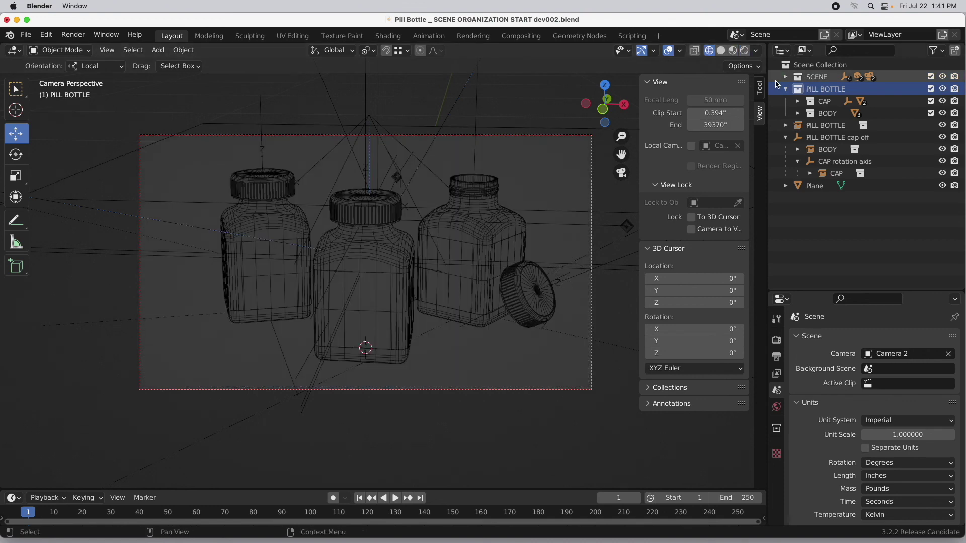
{"action": "right_click", "coordinate": [822, 88]}
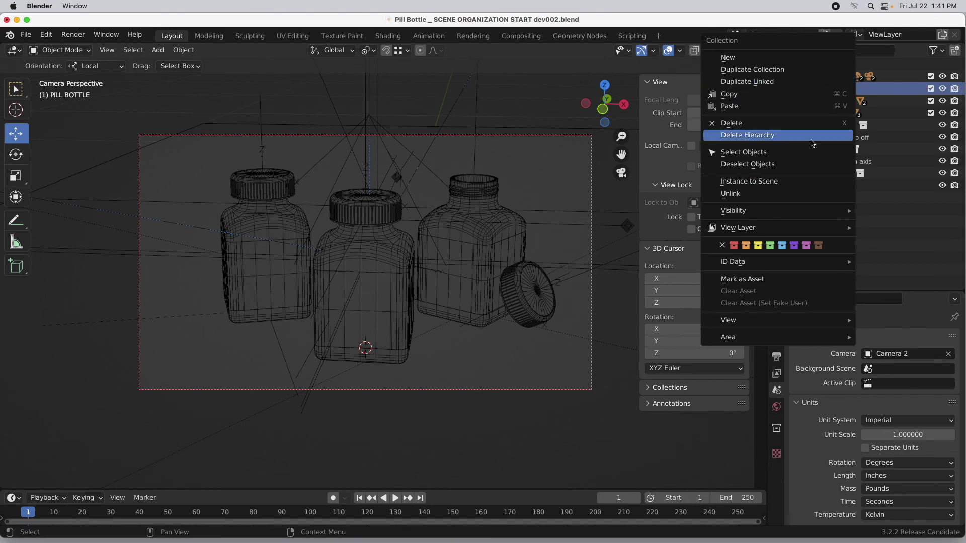
{"action": "left_click", "coordinate": [807, 181]}
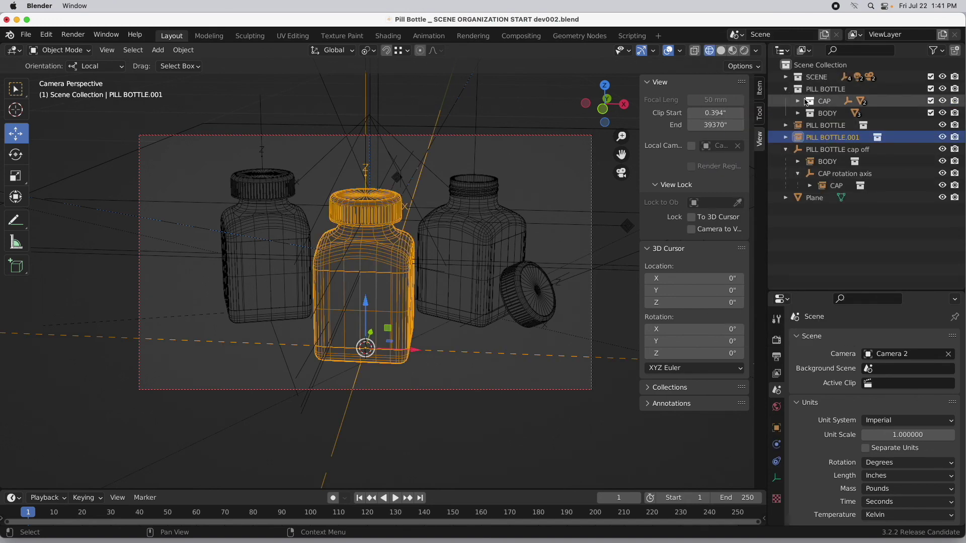
Step: Exclude the original PILL BOTTLE collection from the view layer and rotate its new instance about -11° around global Z
{"action": "left_click", "coordinate": [931, 90]}
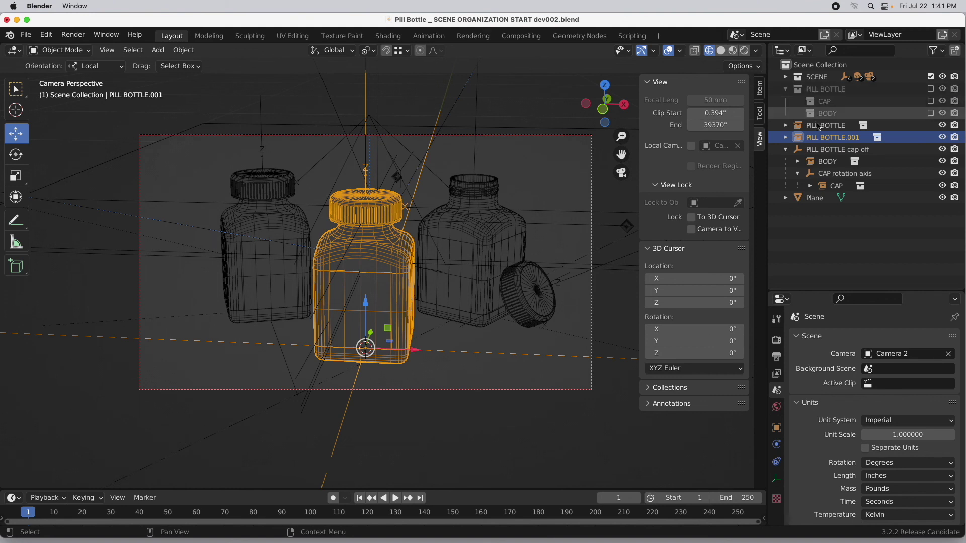
{"action": "left_click", "coordinate": [15, 156]}
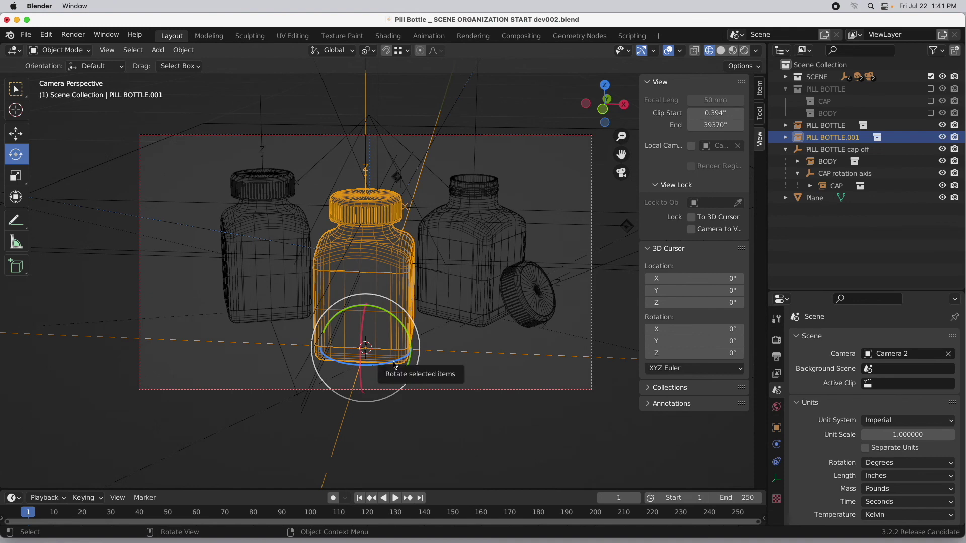
{"action": "left_click_drag", "start_coordinate": [396, 363], "coordinate": [385, 364]}
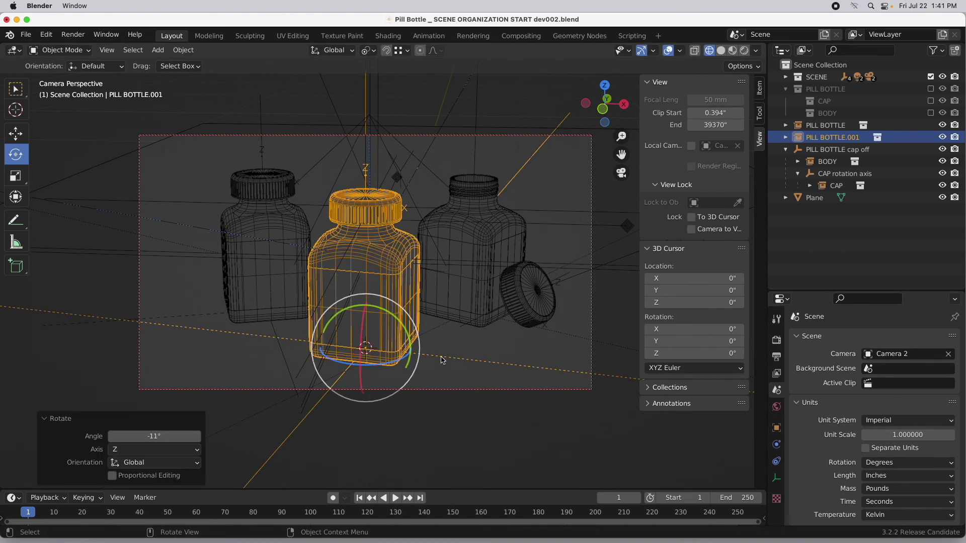